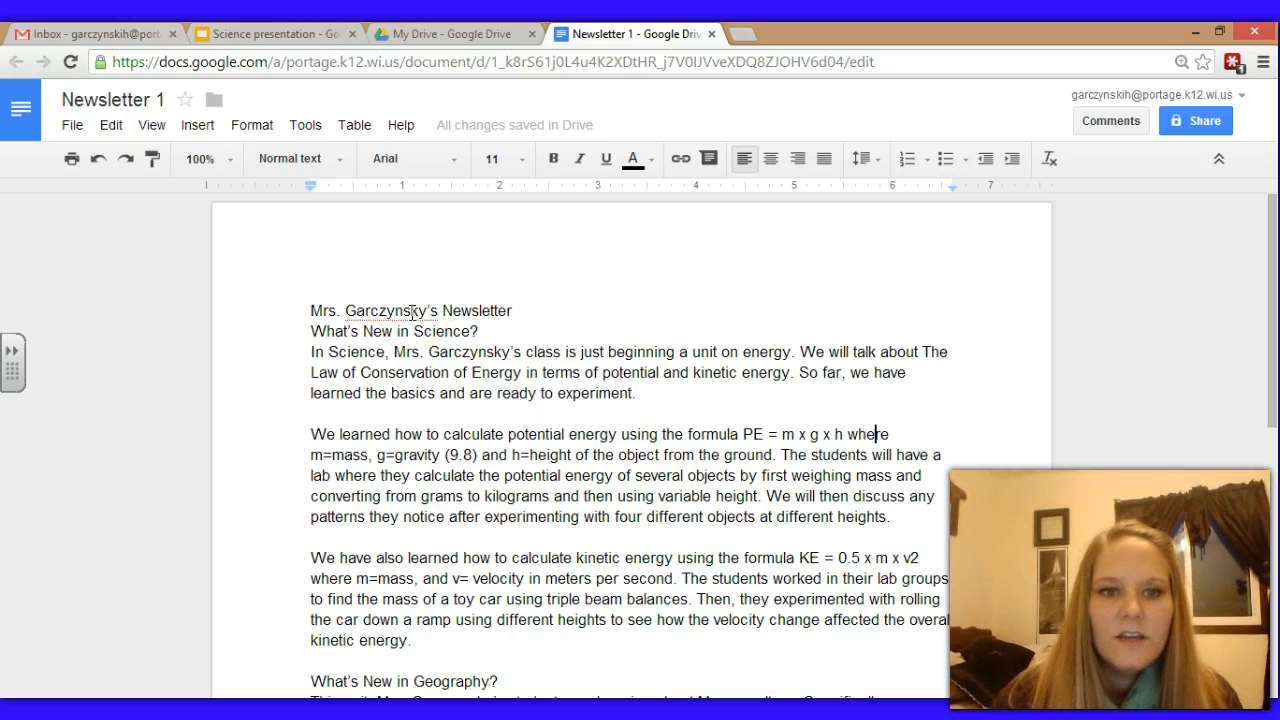
Correct the misspelled word "tehrefore" in the geography section to the suggested spelling "therefore"
right_click(412, 313)
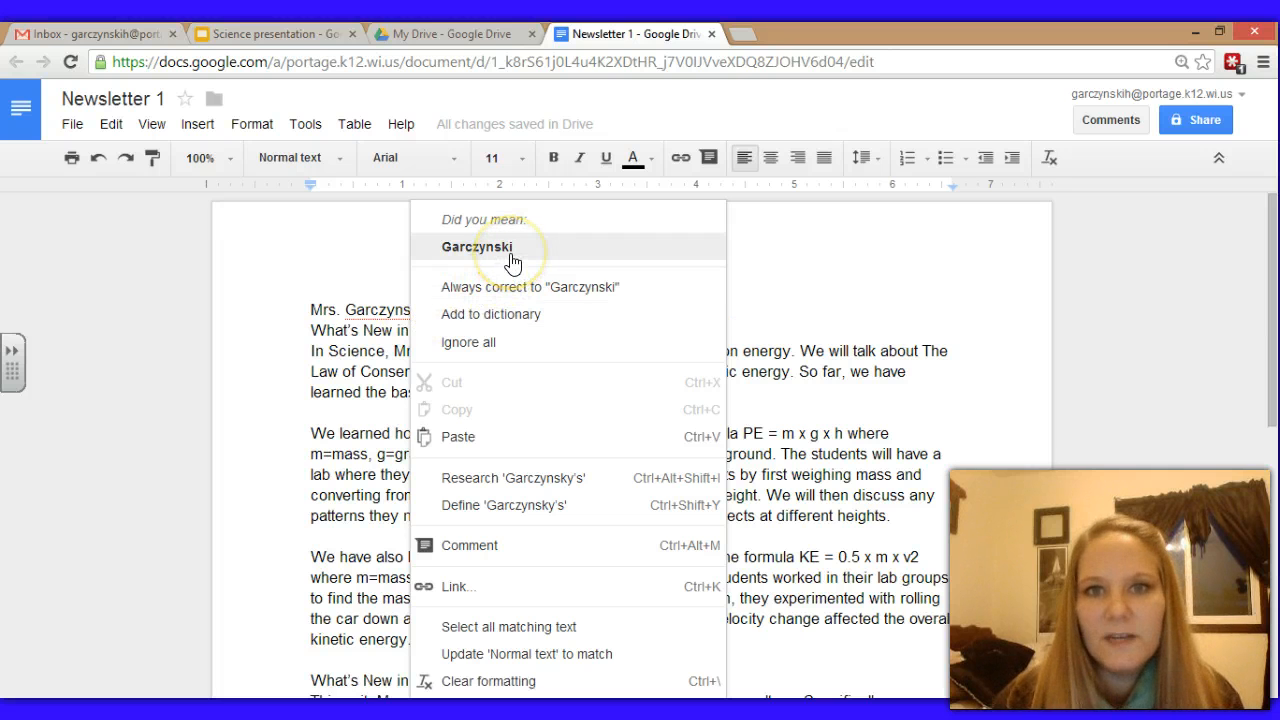
click(864, 313)
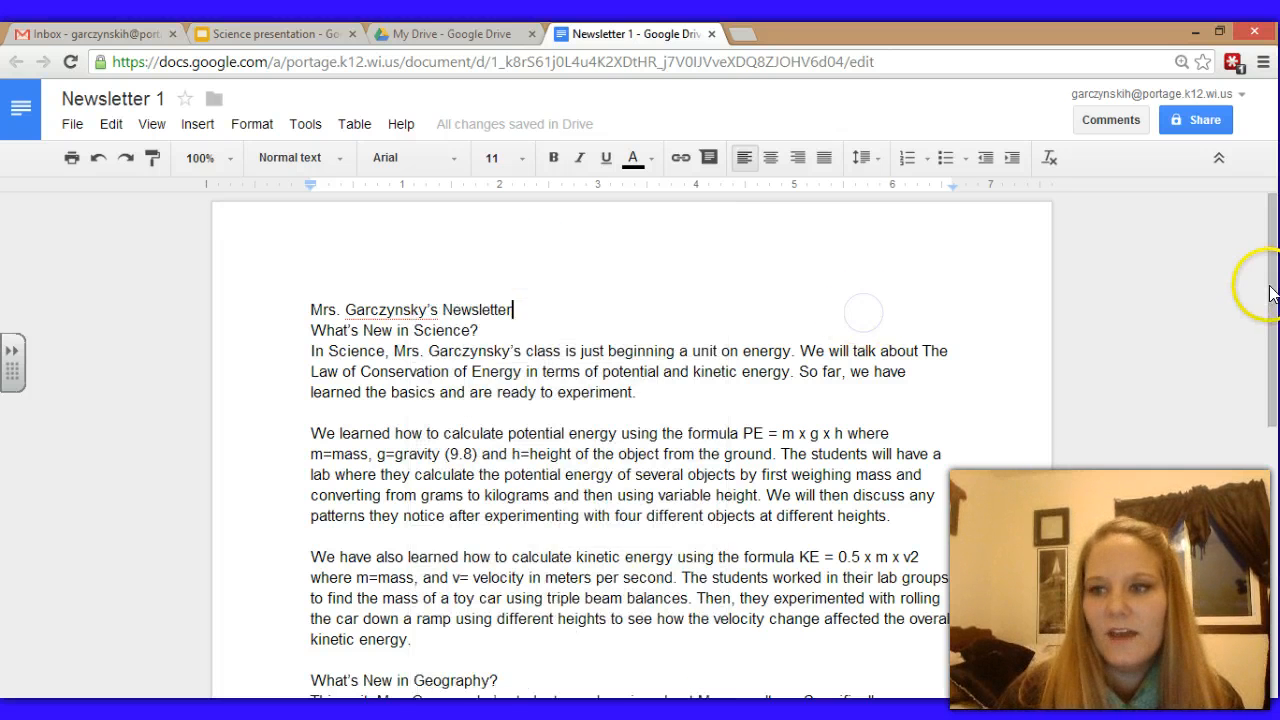
drag(1272, 292, 1272, 491)
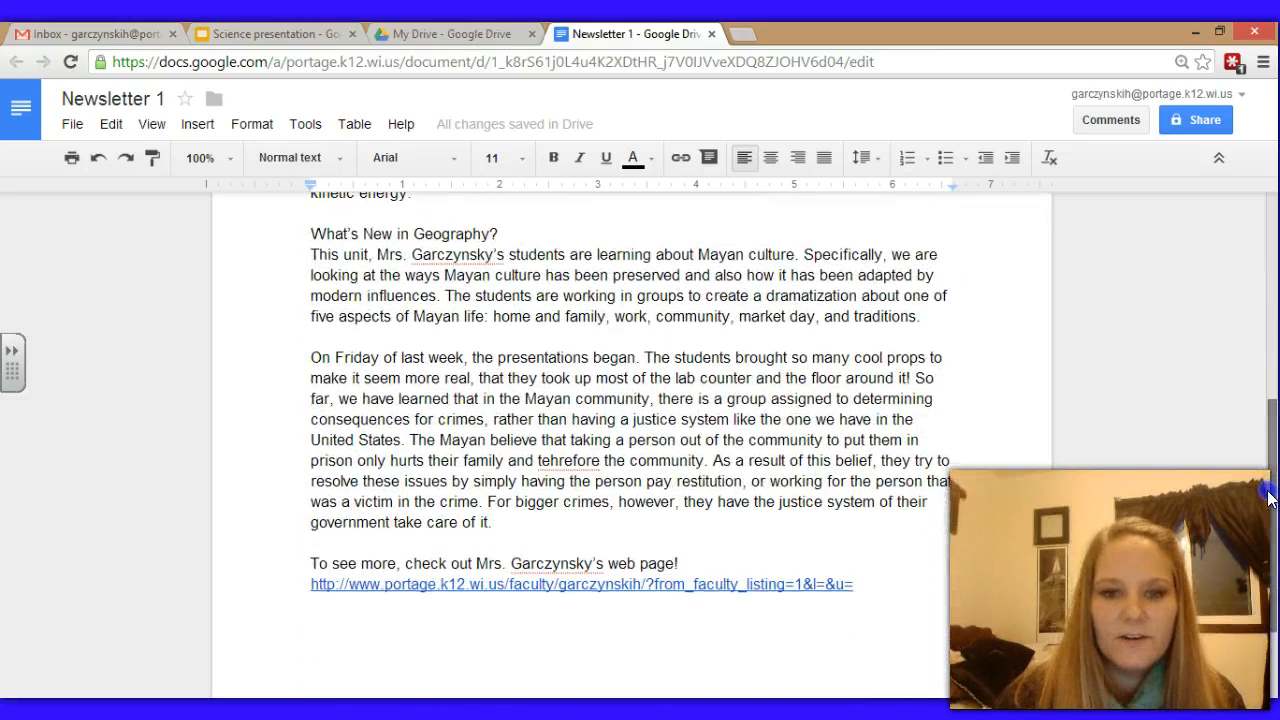
right_click(580, 464)
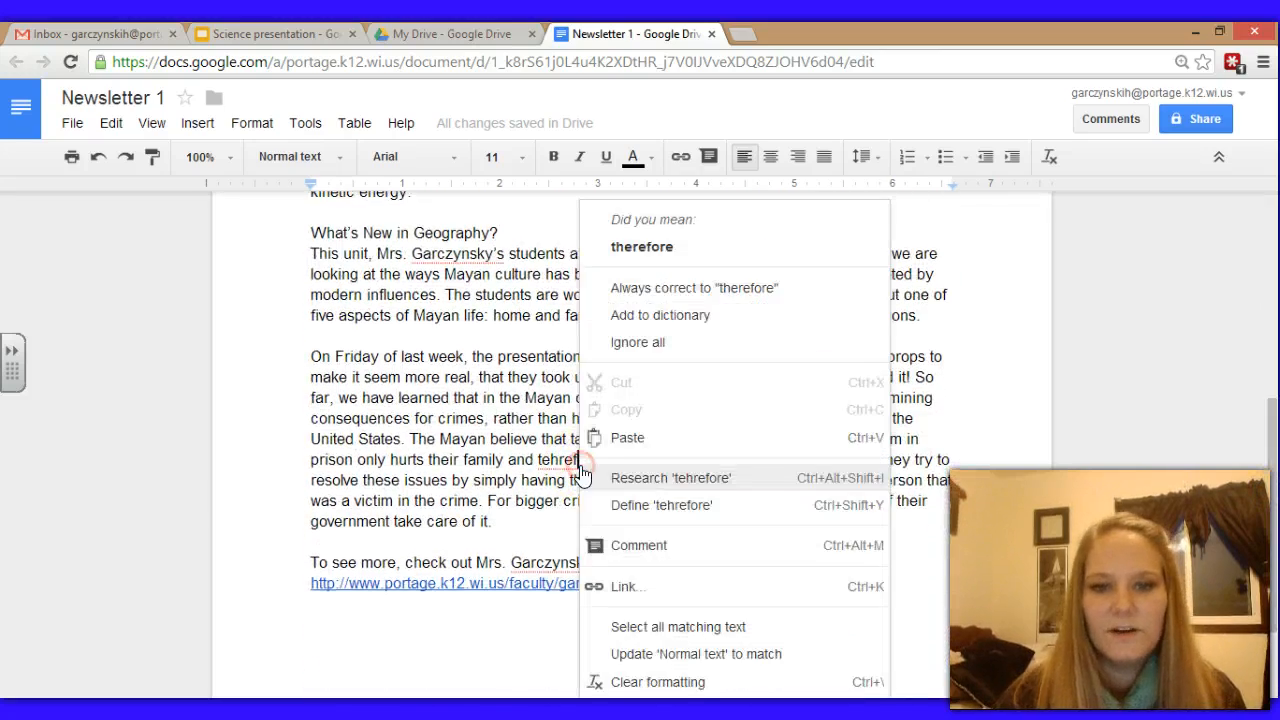
click(642, 249)
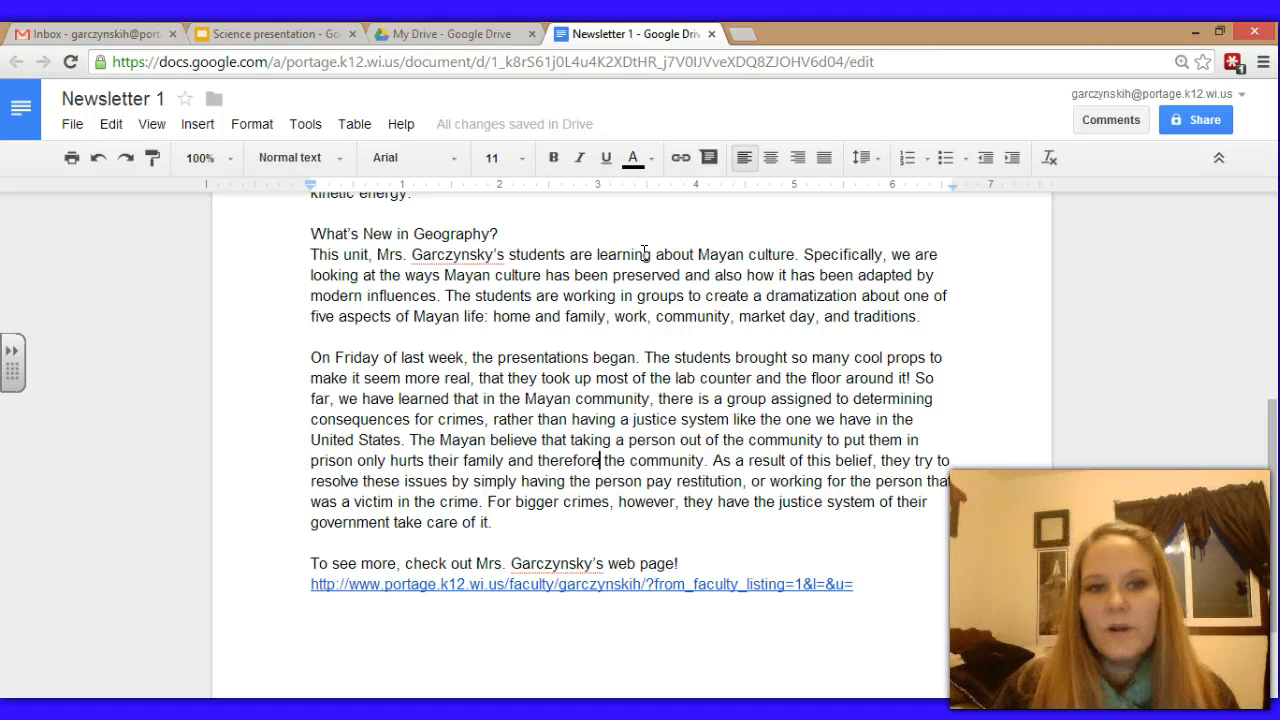
Center the newsletter title line and format it in Comic Sans MS at size 30
drag(1272, 440, 1272, 232)
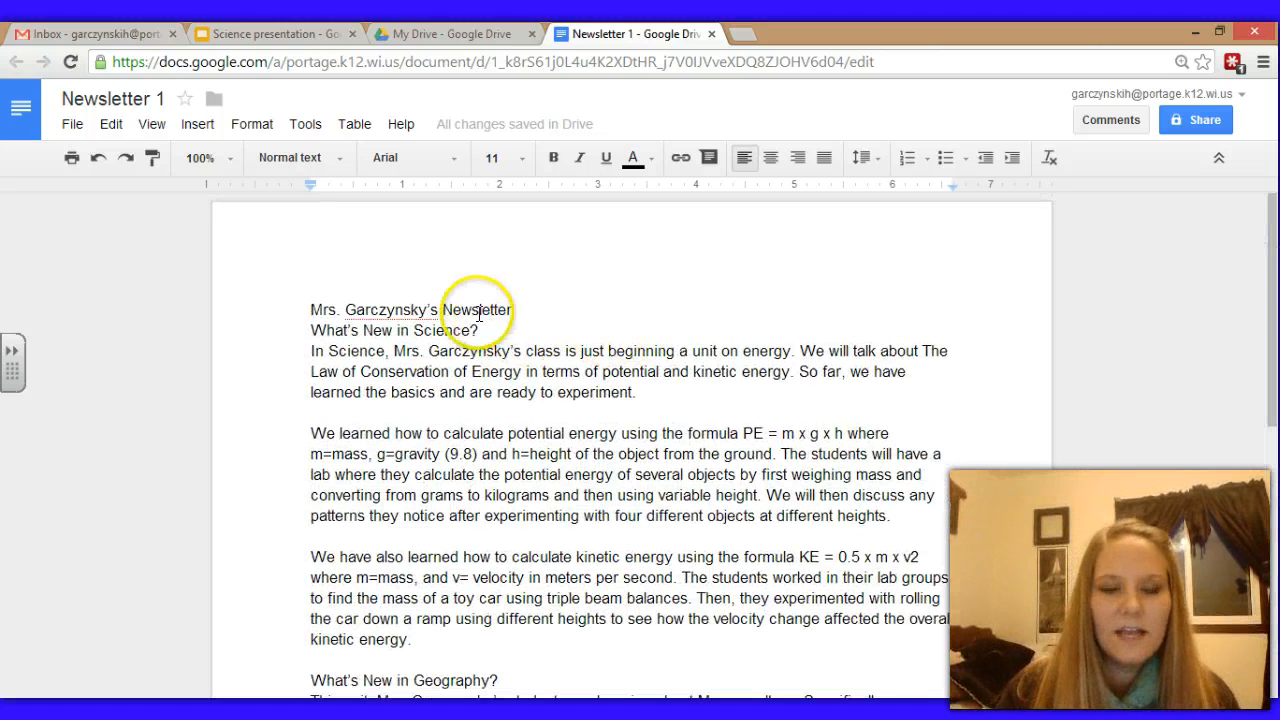
drag(518, 310, 305, 310)
click(771, 159)
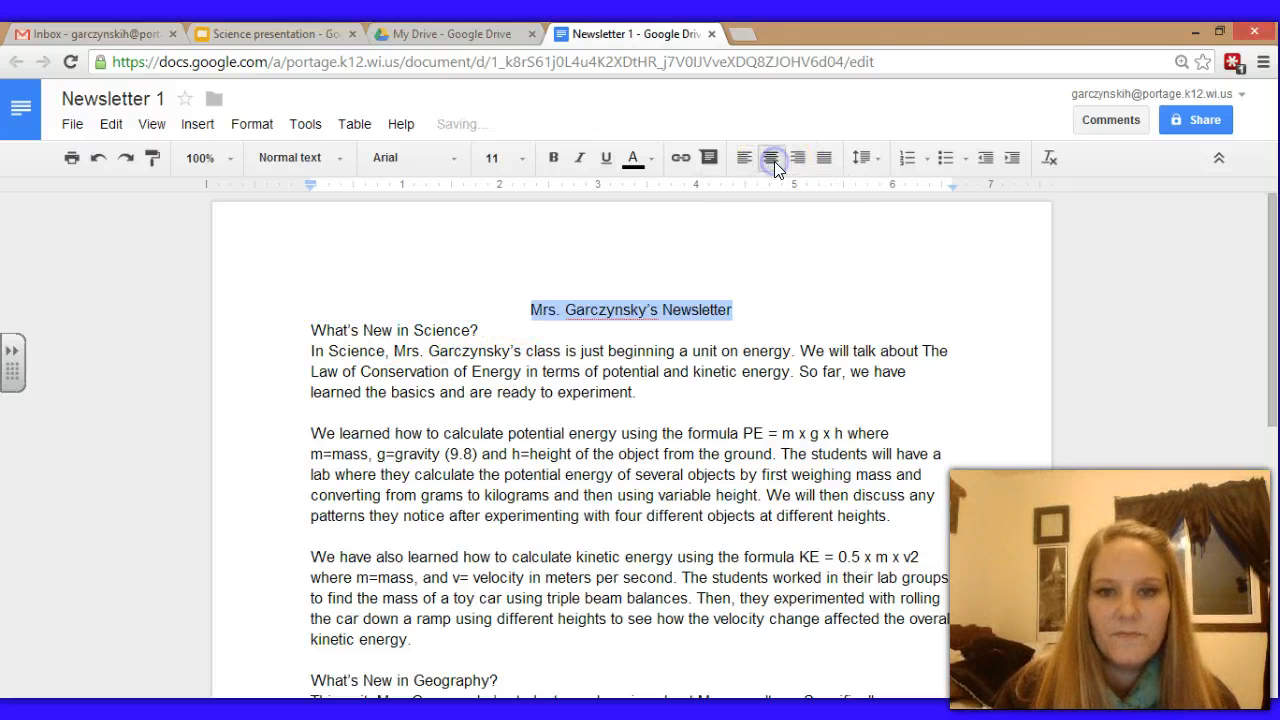
click(520, 160)
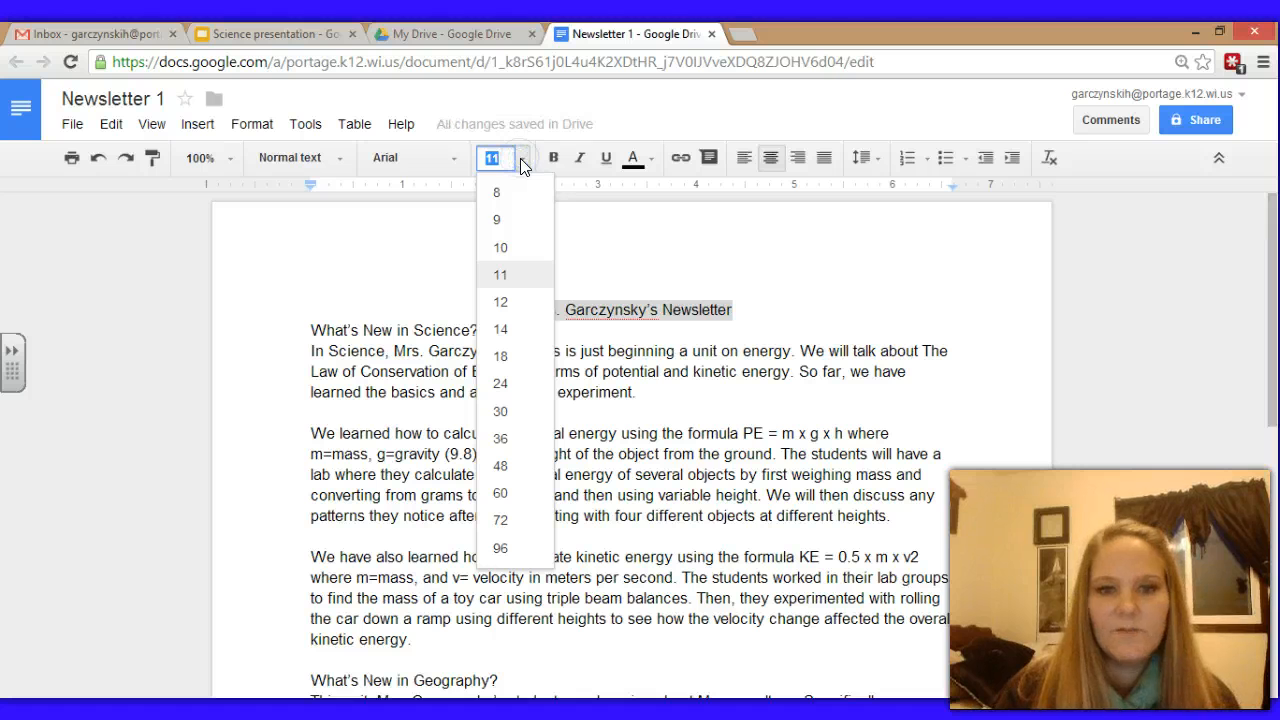
click(503, 411)
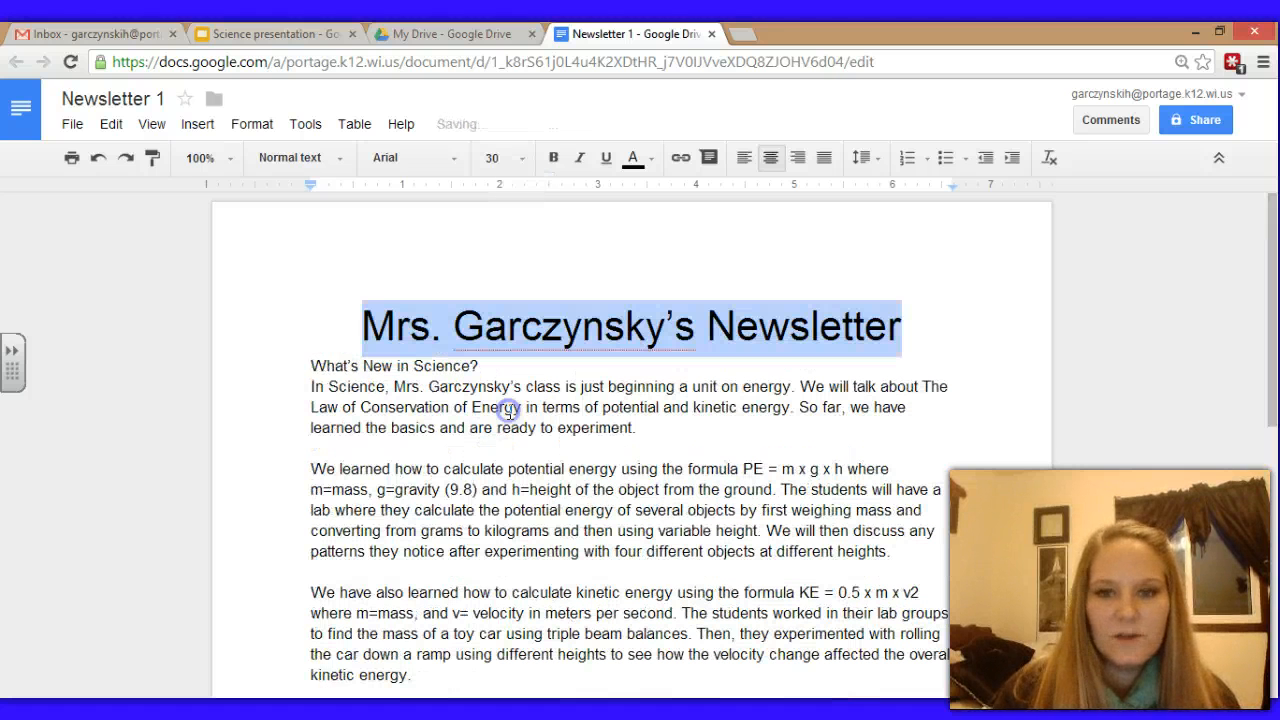
click(460, 160)
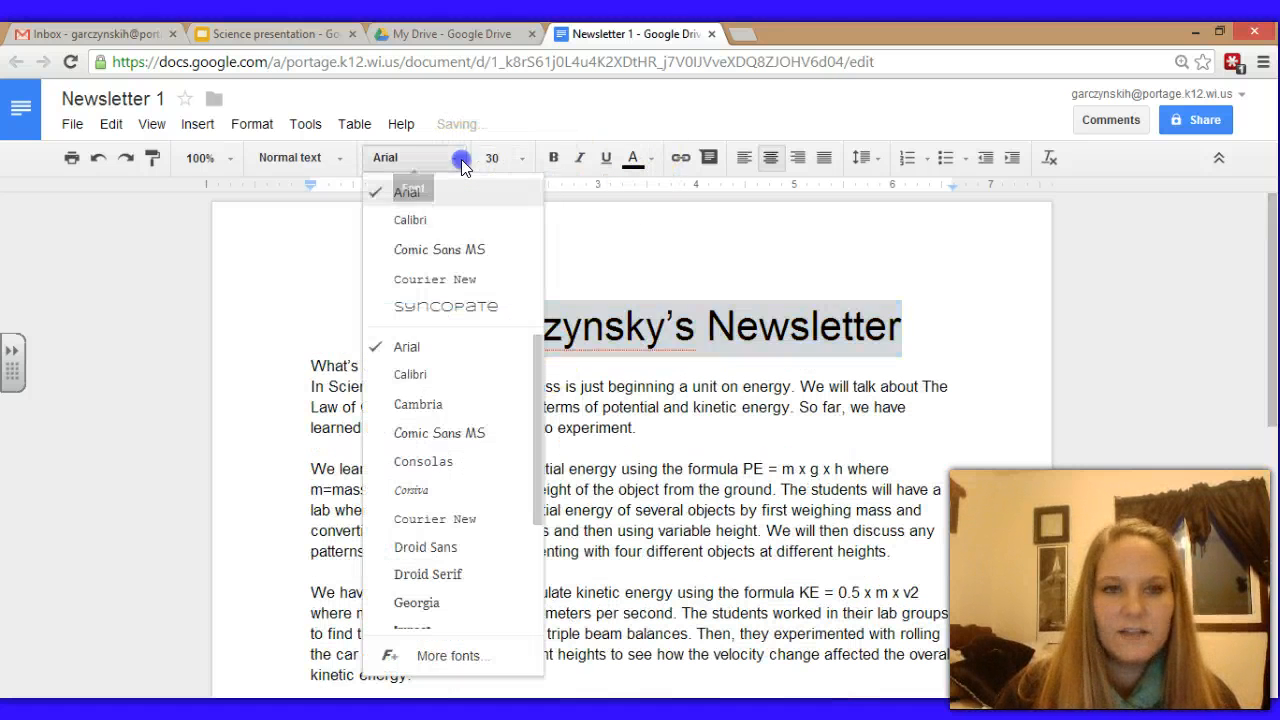
click(460, 249)
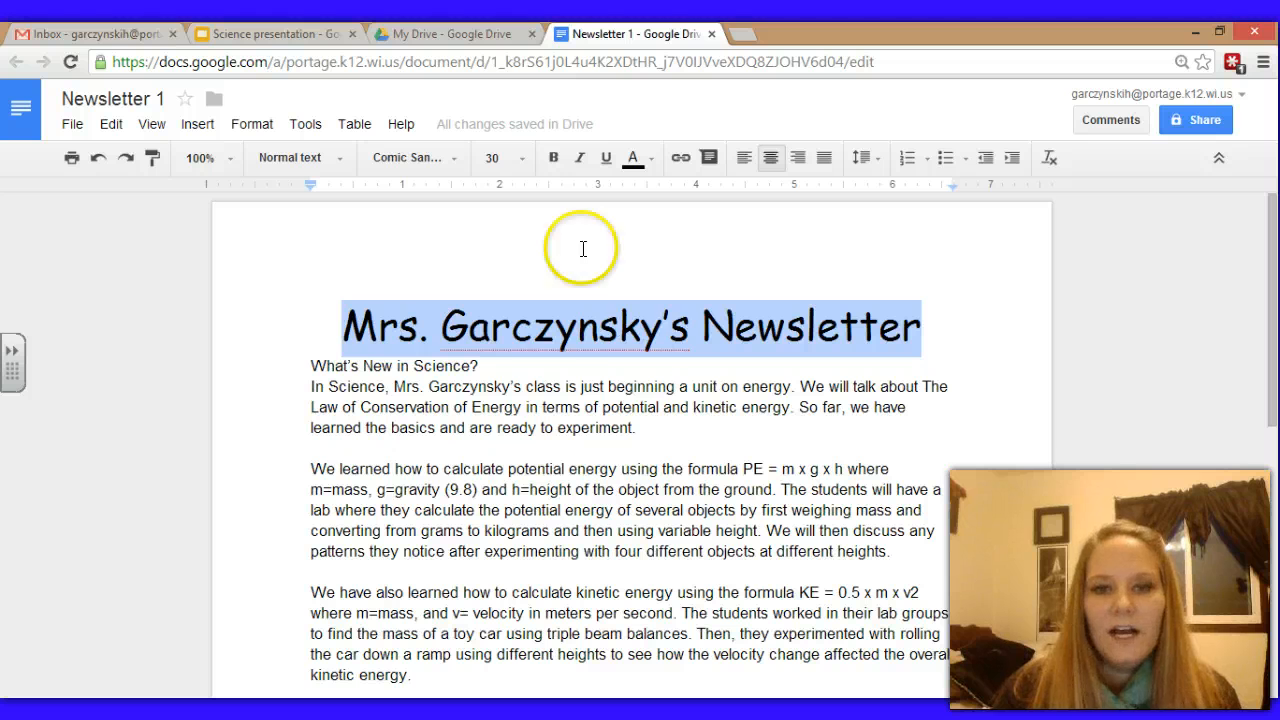
click(638, 360)
Add a blank line above "What's New in Science?" and insert a 2 x 1 table there with two side-by-side cells
drag(1274, 308, 1268, 507)
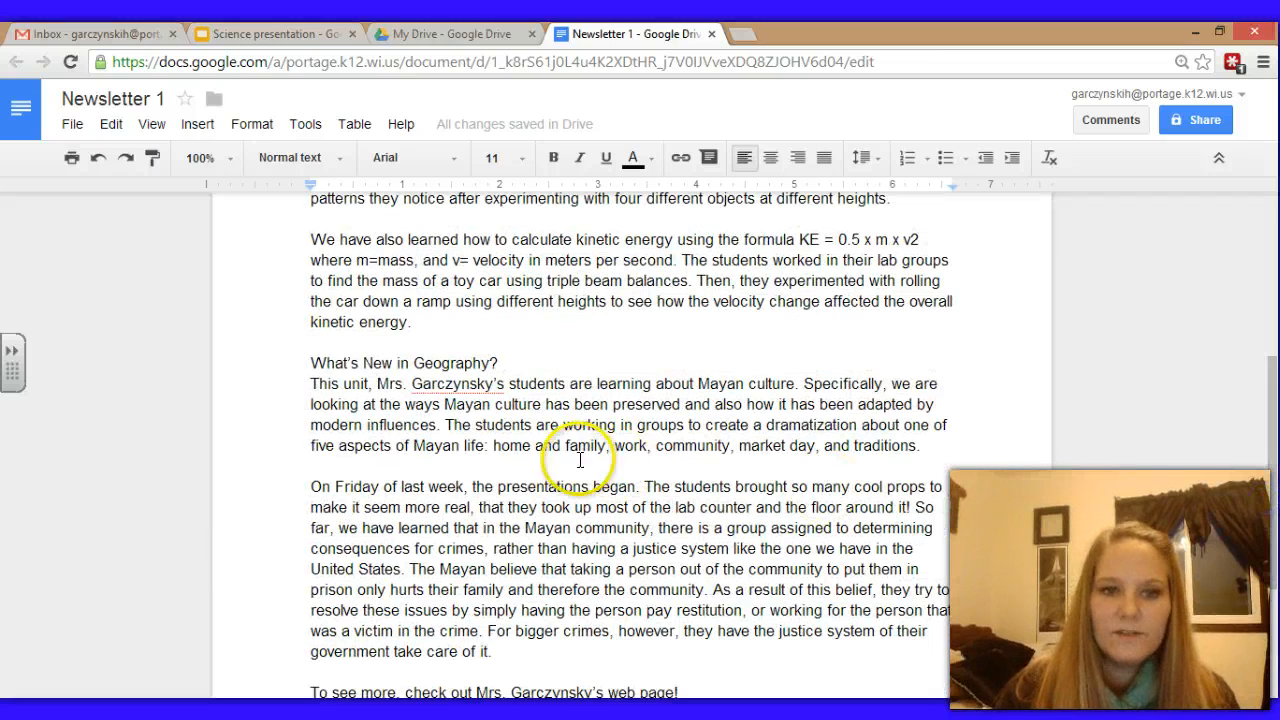
drag(1266, 430, 1274, 276)
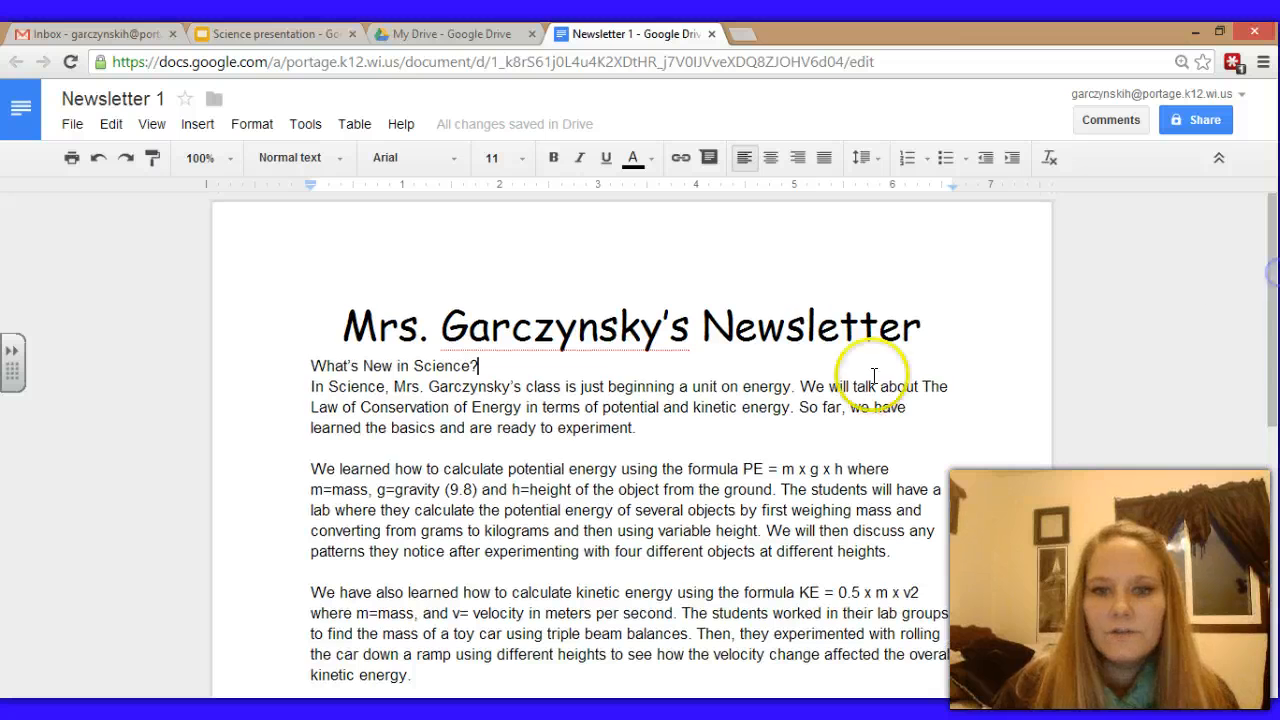
click(308, 363)
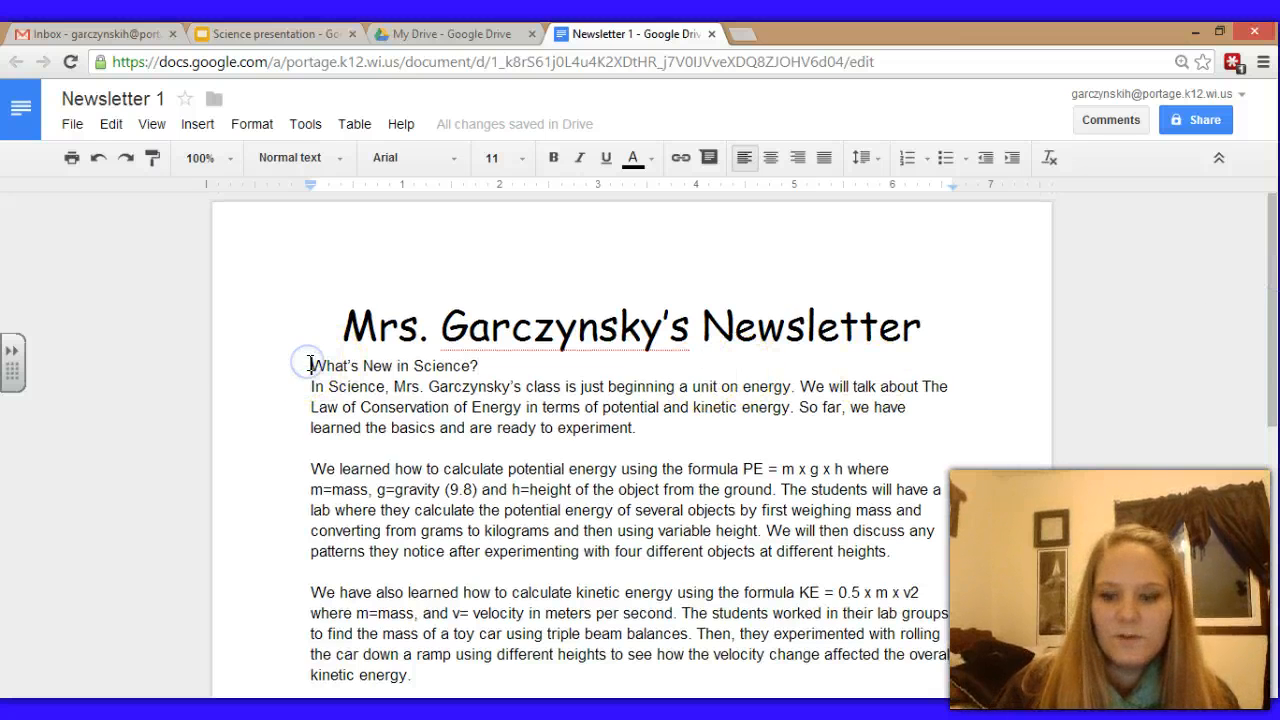
key(Return)
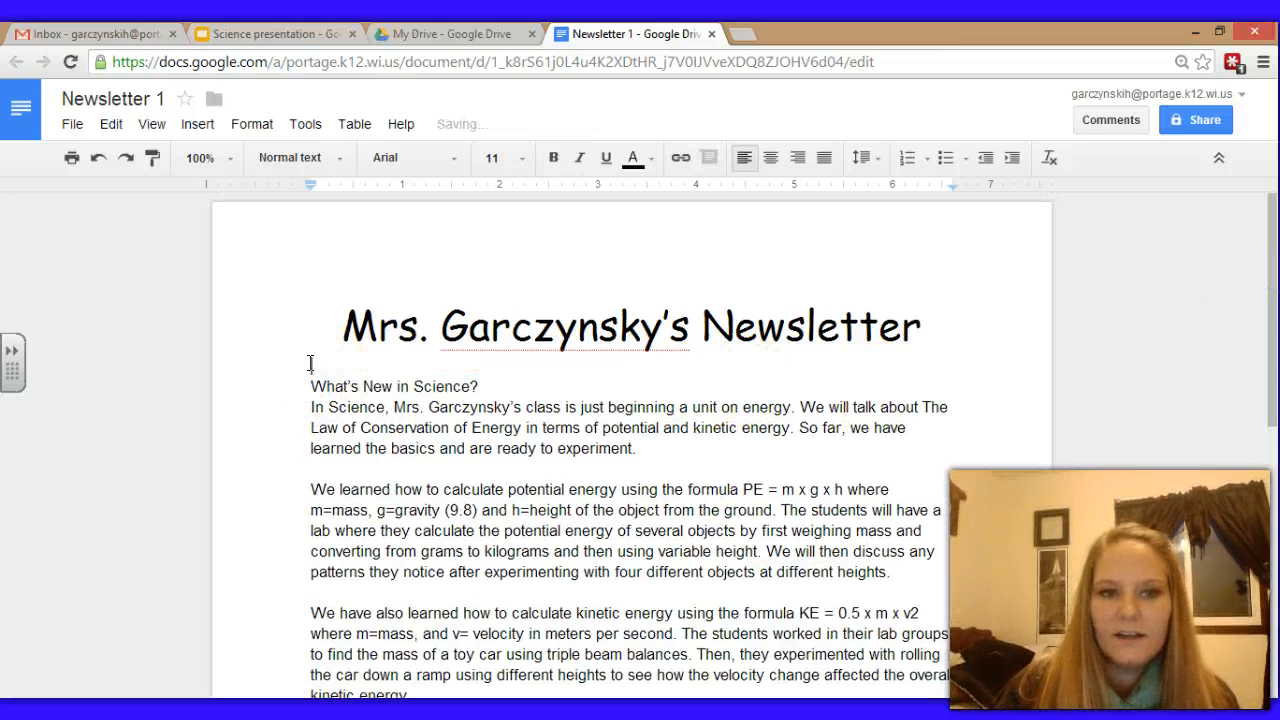
click(355, 126)
mouse_move(379, 170)
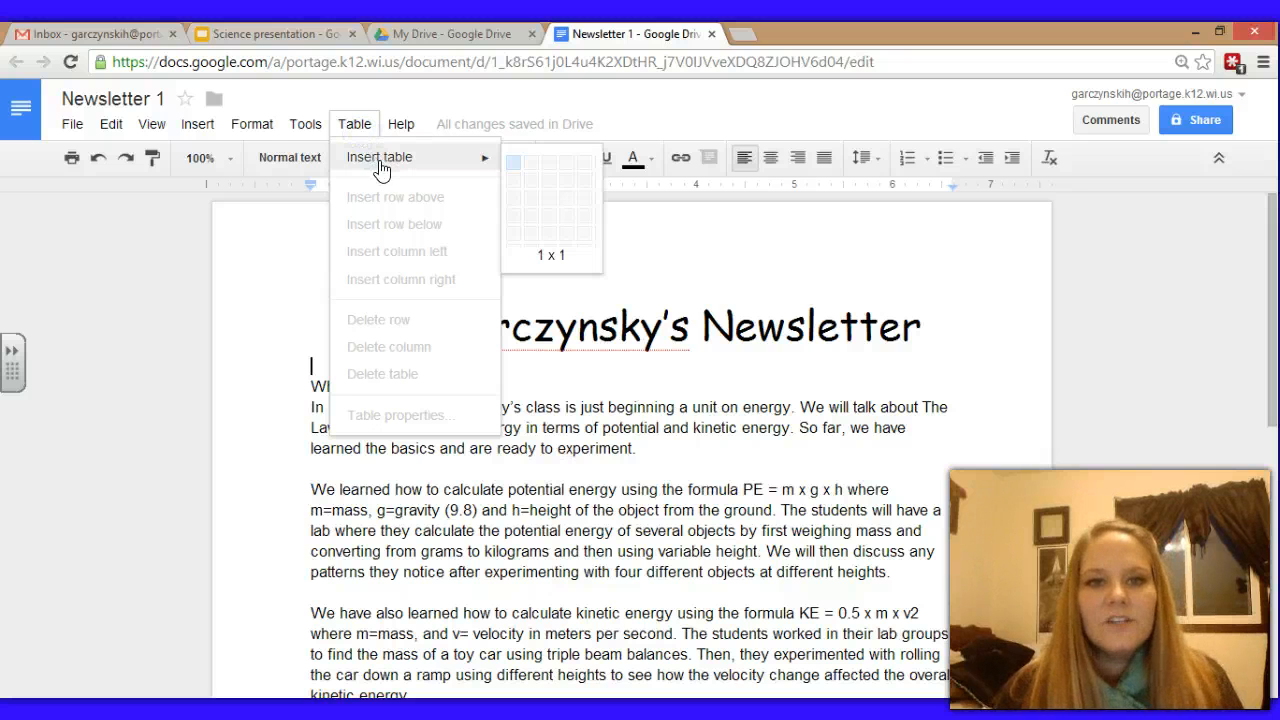
click(531, 170)
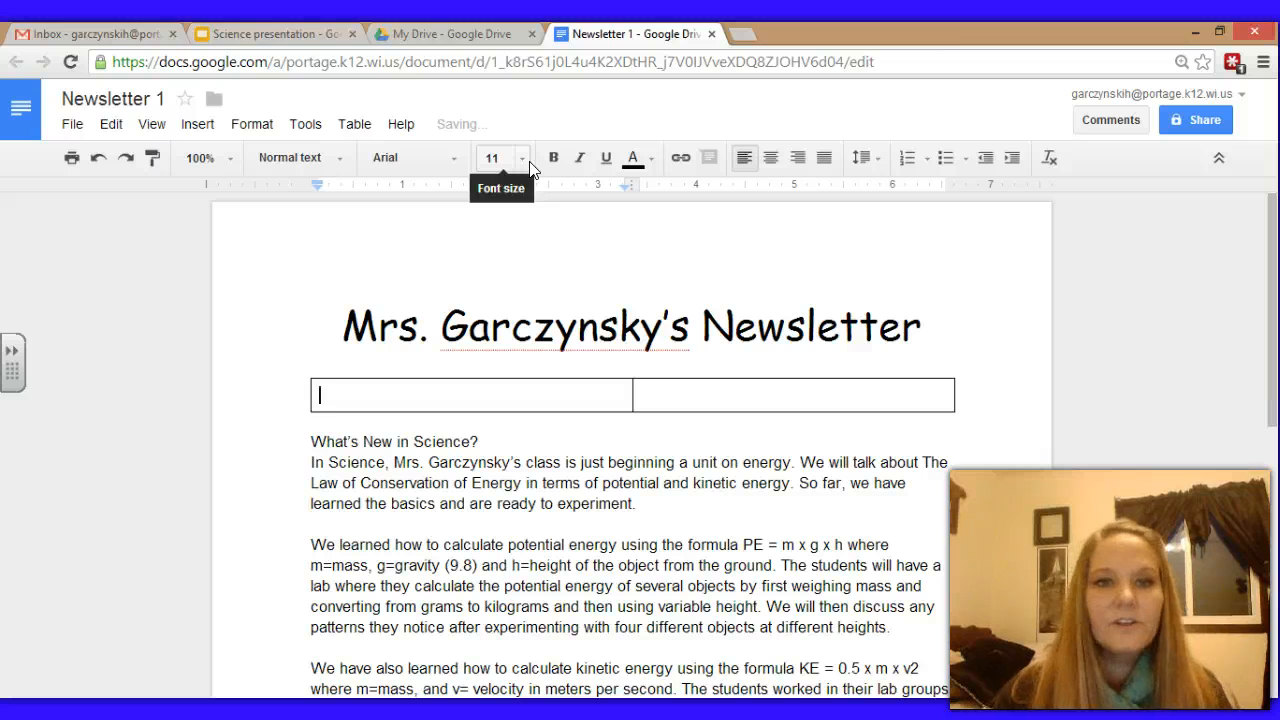
Move the science section into the table's left cell and the geography section with the web page link into the right cell
drag(1265, 340, 1265, 427)
drag(412, 586, 326, 236)
drag(1268, 325, 1273, 435)
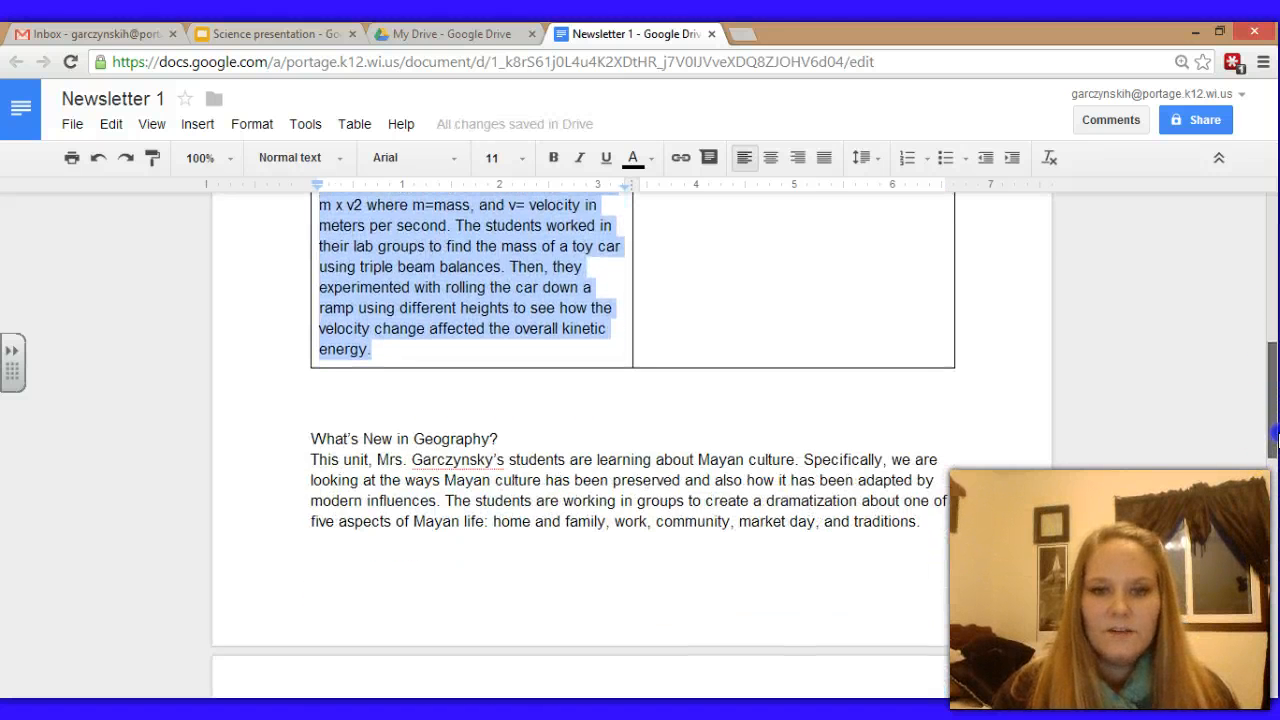
drag(940, 524, 714, 309)
drag(1268, 300, 1270, 492)
drag(917, 614, 310, 222)
drag(1273, 411, 1273, 335)
right_click(722, 585)
drag(722, 585, 792, 315)
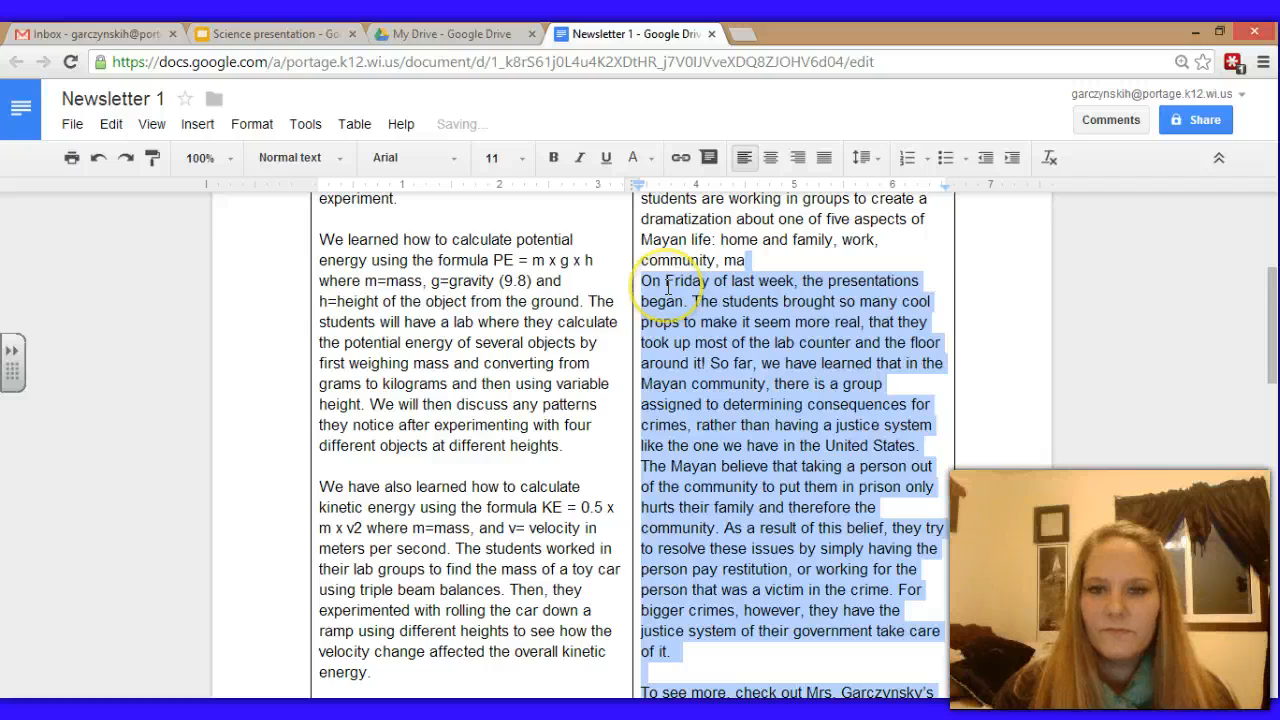
Delete the leftover blank lines below the table
drag(1273, 326, 1275, 461)
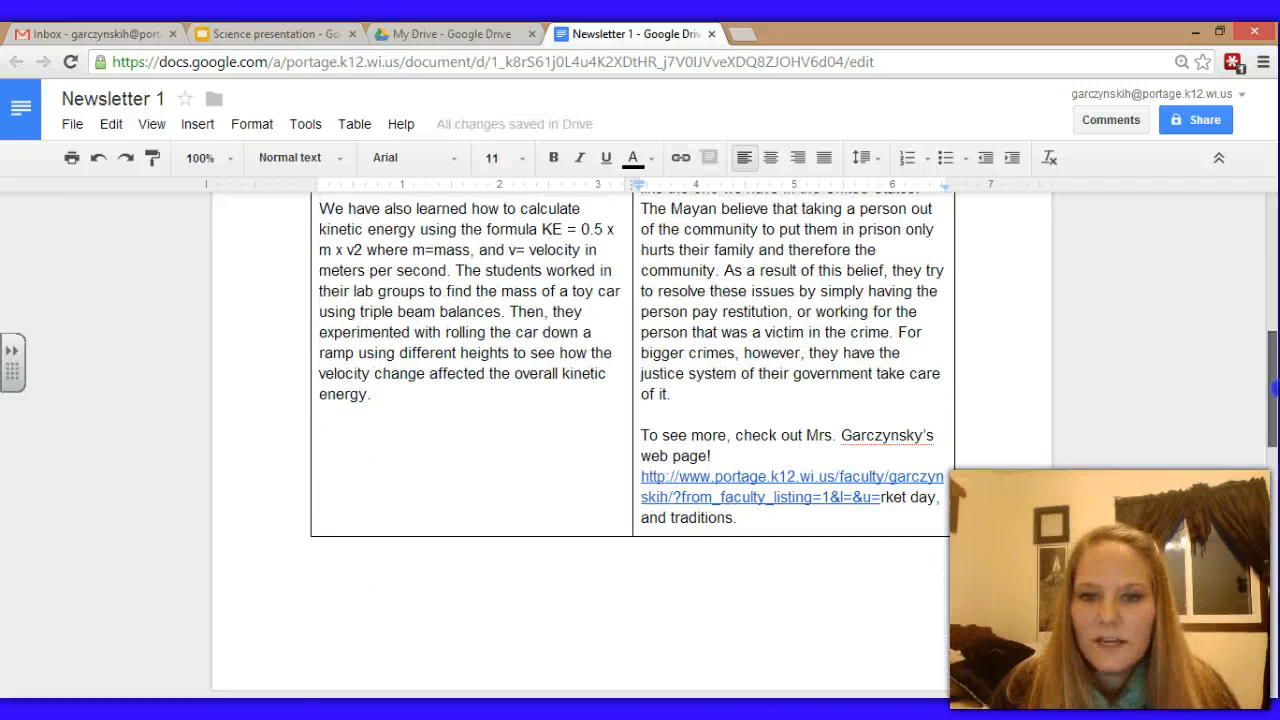
click(686, 510)
key(BackSpace)
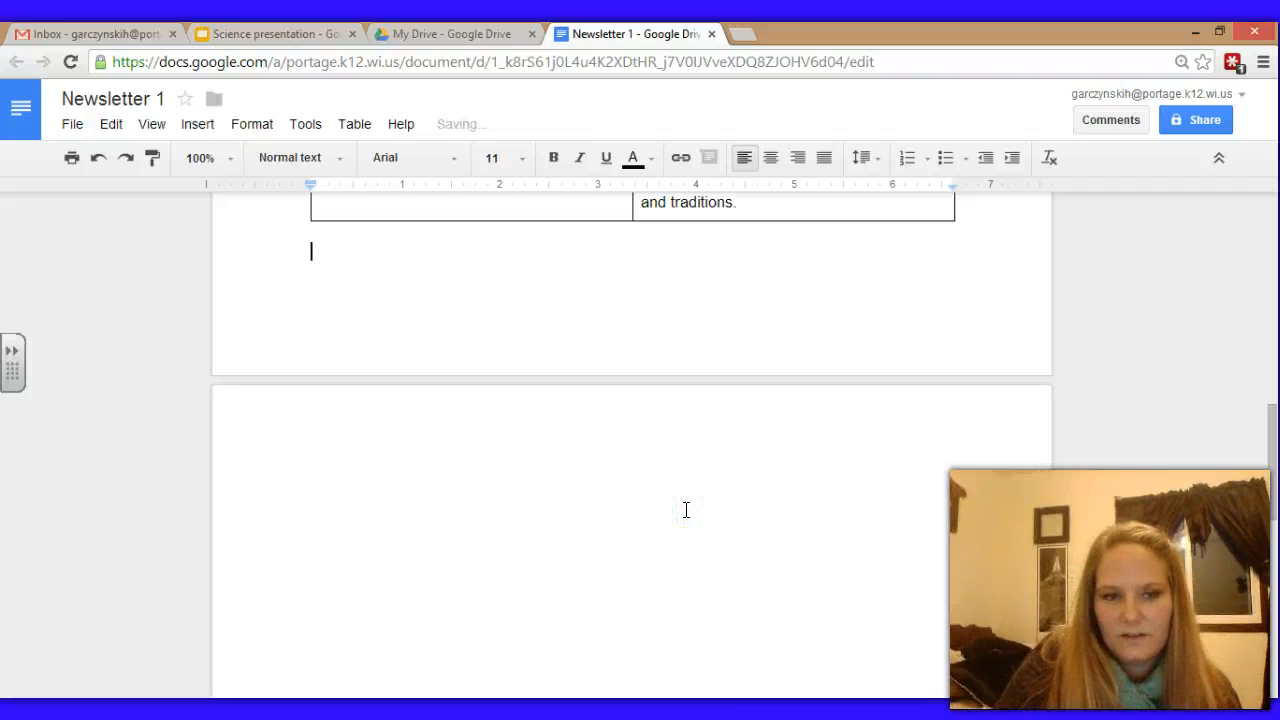
key(BackSpace)
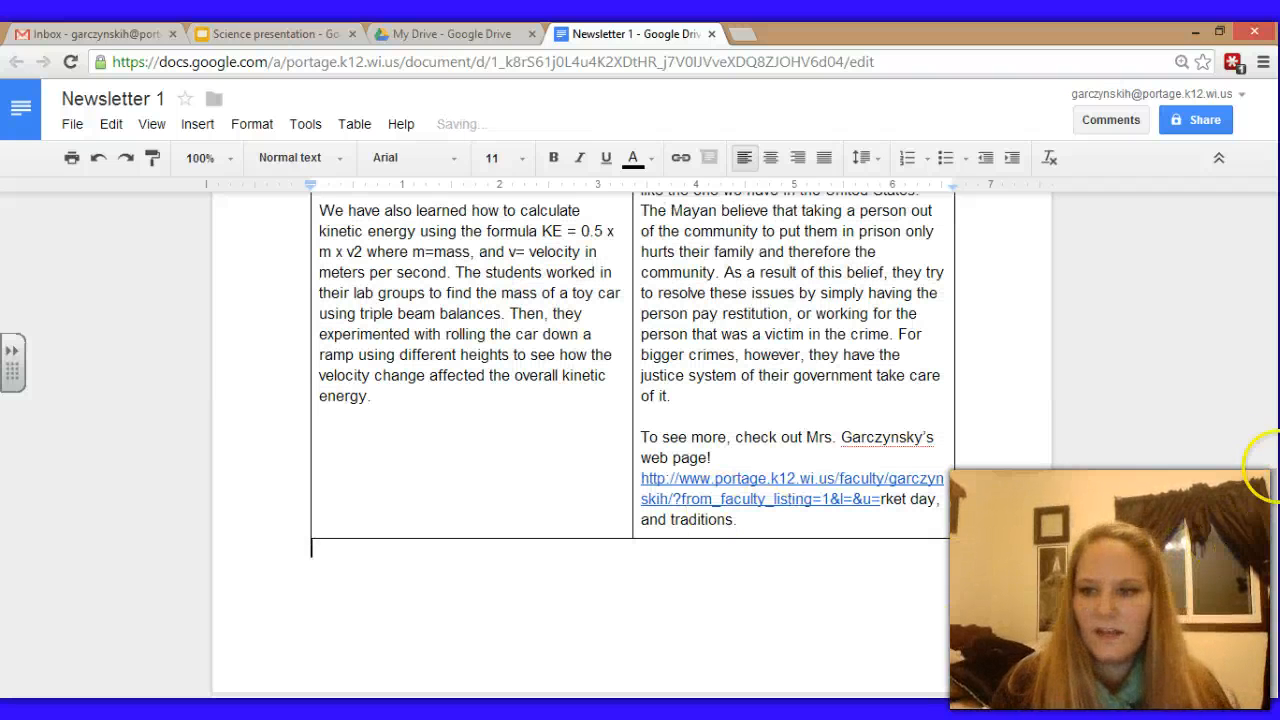
Center the "What's New in Science?" heading and format it in Comic Sans MS at size 18
drag(1275, 578, 1272, 342)
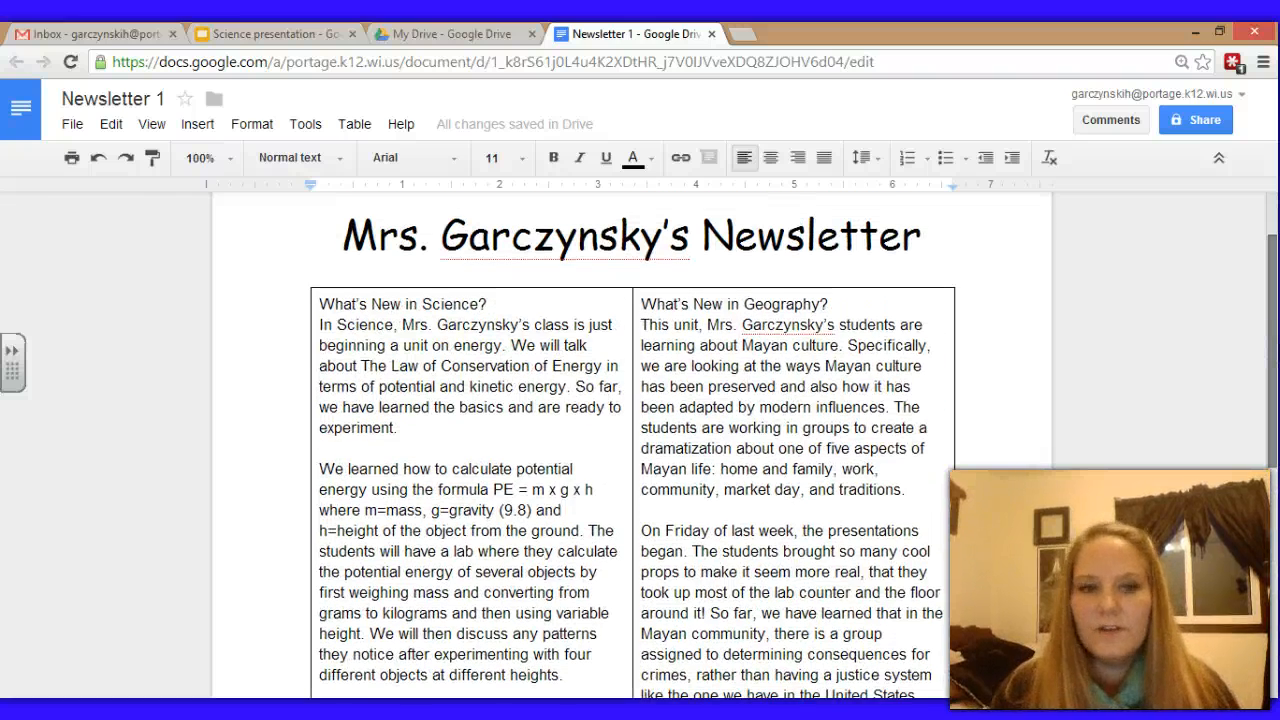
drag(488, 304, 312, 302)
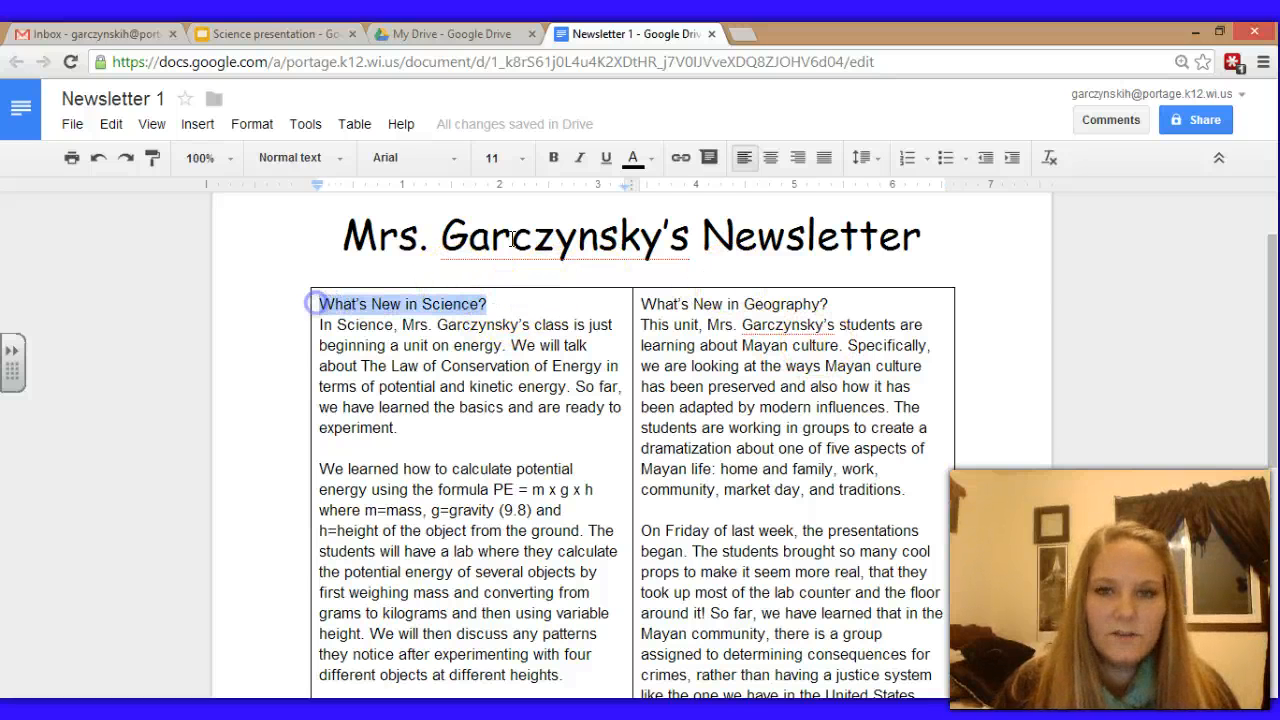
click(770, 157)
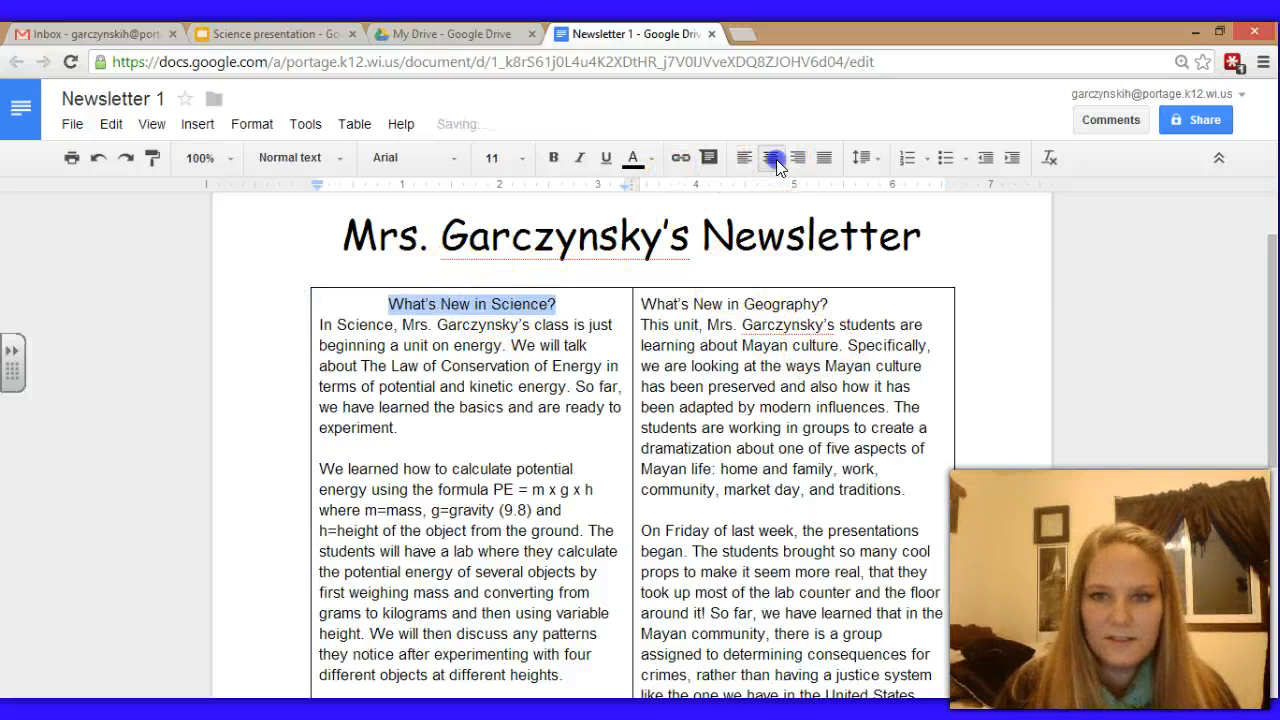
click(521, 158)
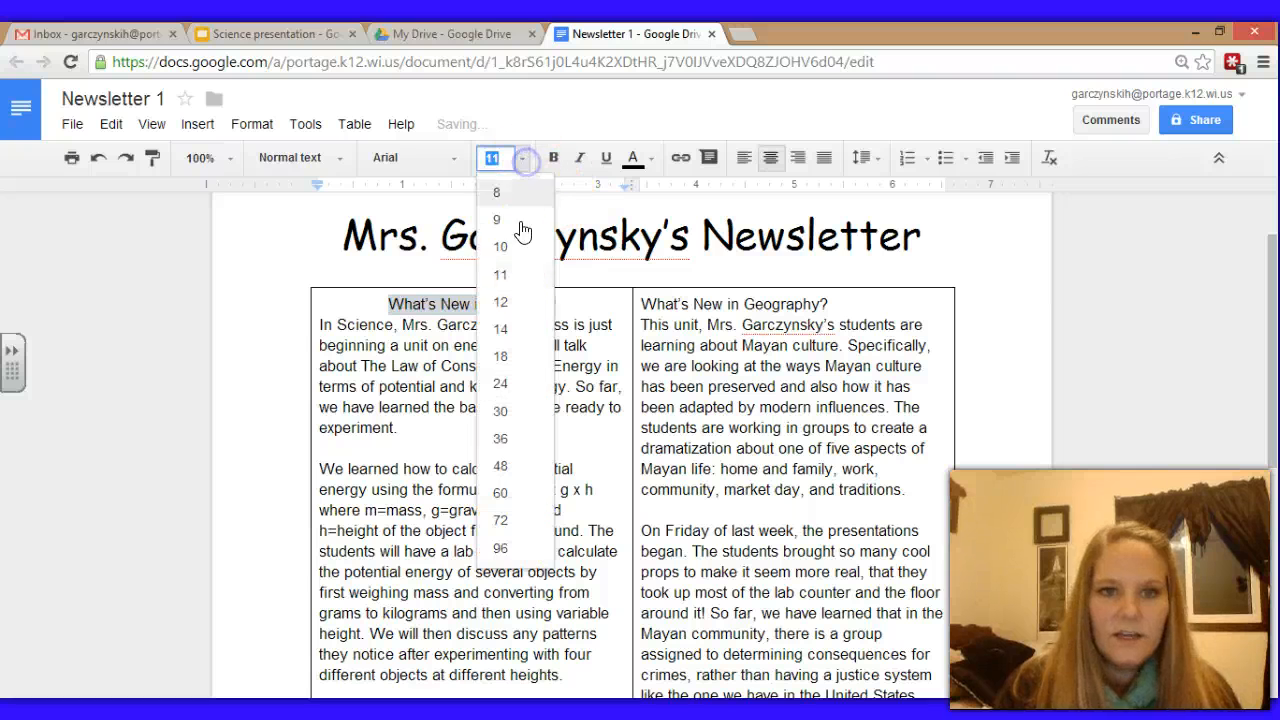
click(505, 356)
click(524, 159)
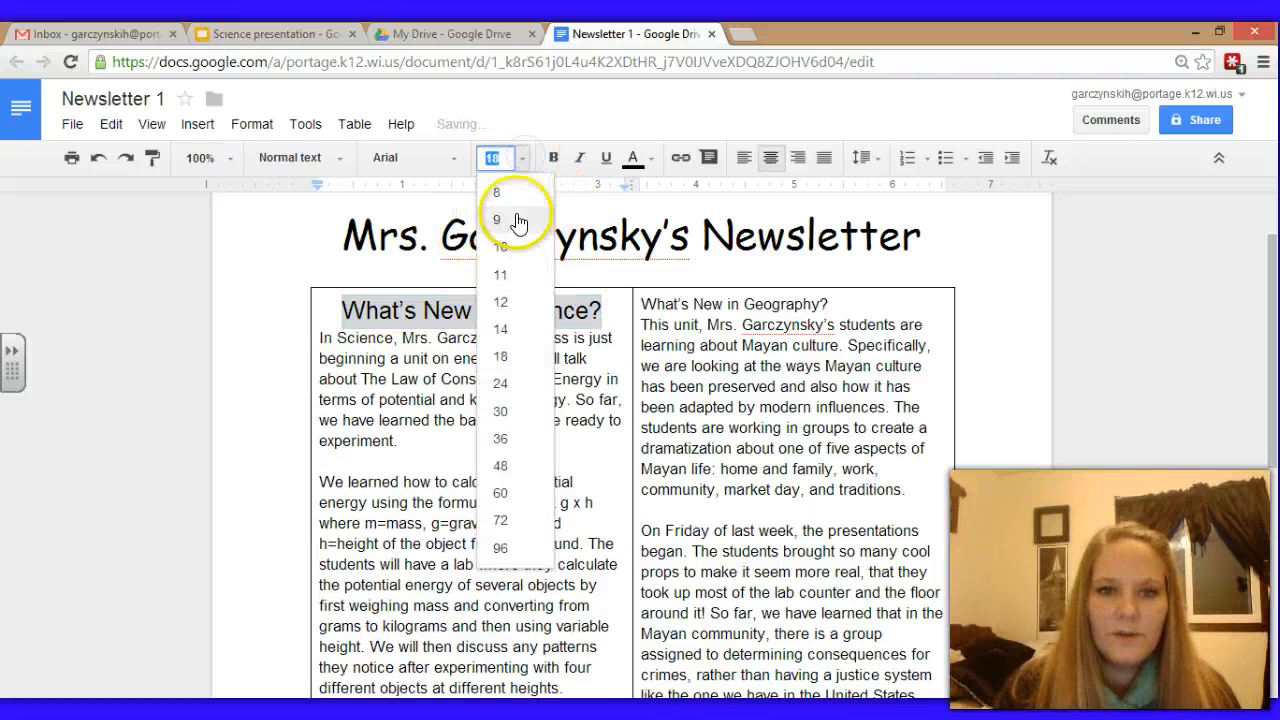
click(438, 157)
click(438, 157)
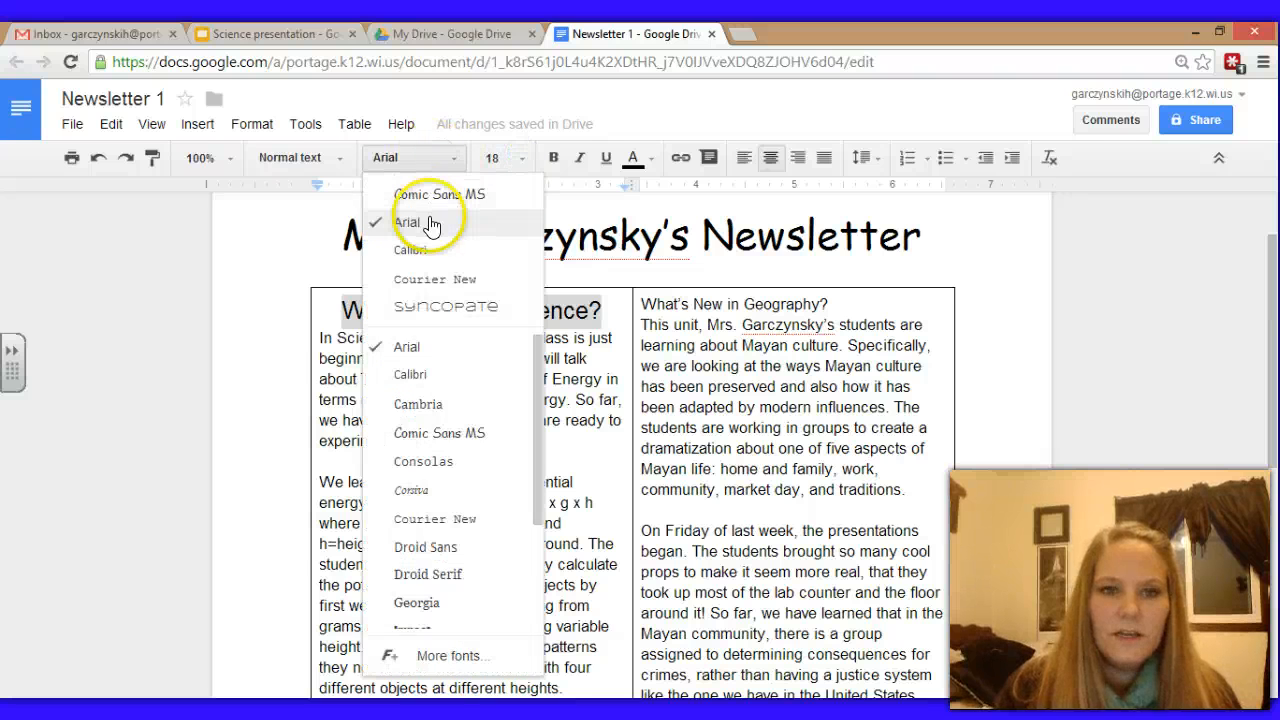
click(438, 194)
Center the "What's New in Geography?" heading and format it in Comic Sans MS at size 18
drag(878, 303, 641, 304)
click(771, 158)
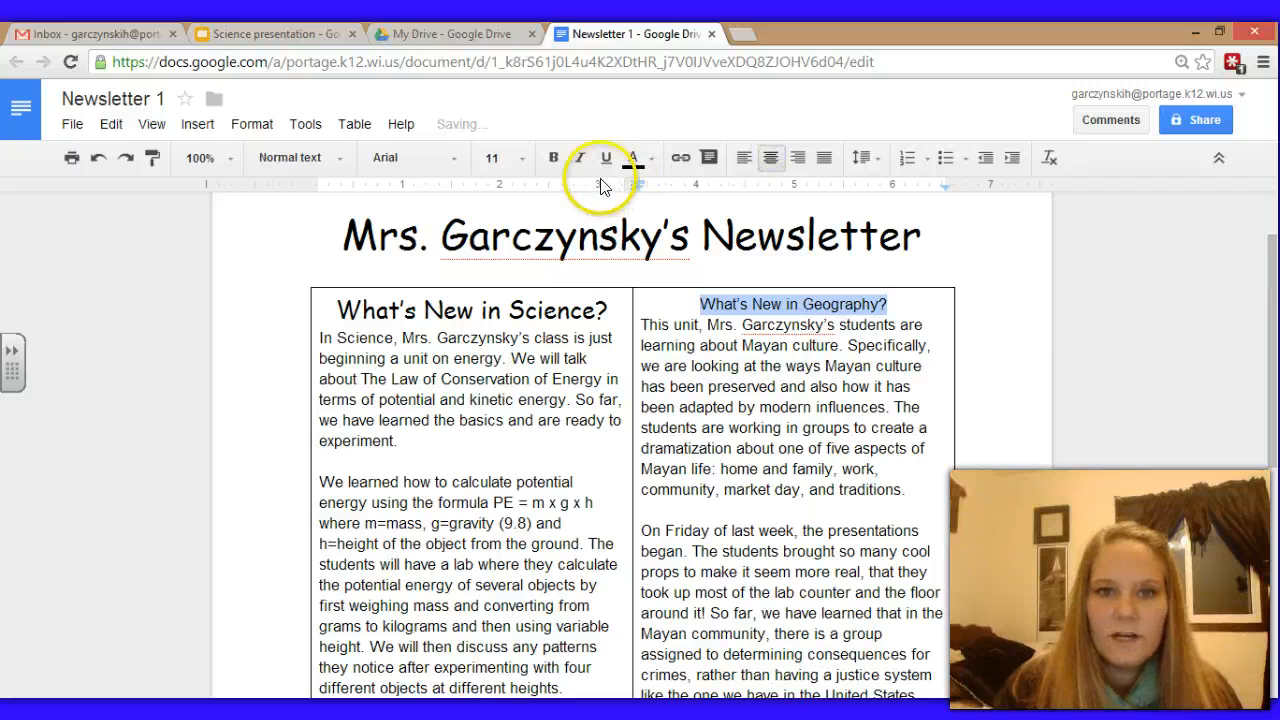
click(521, 159)
click(509, 357)
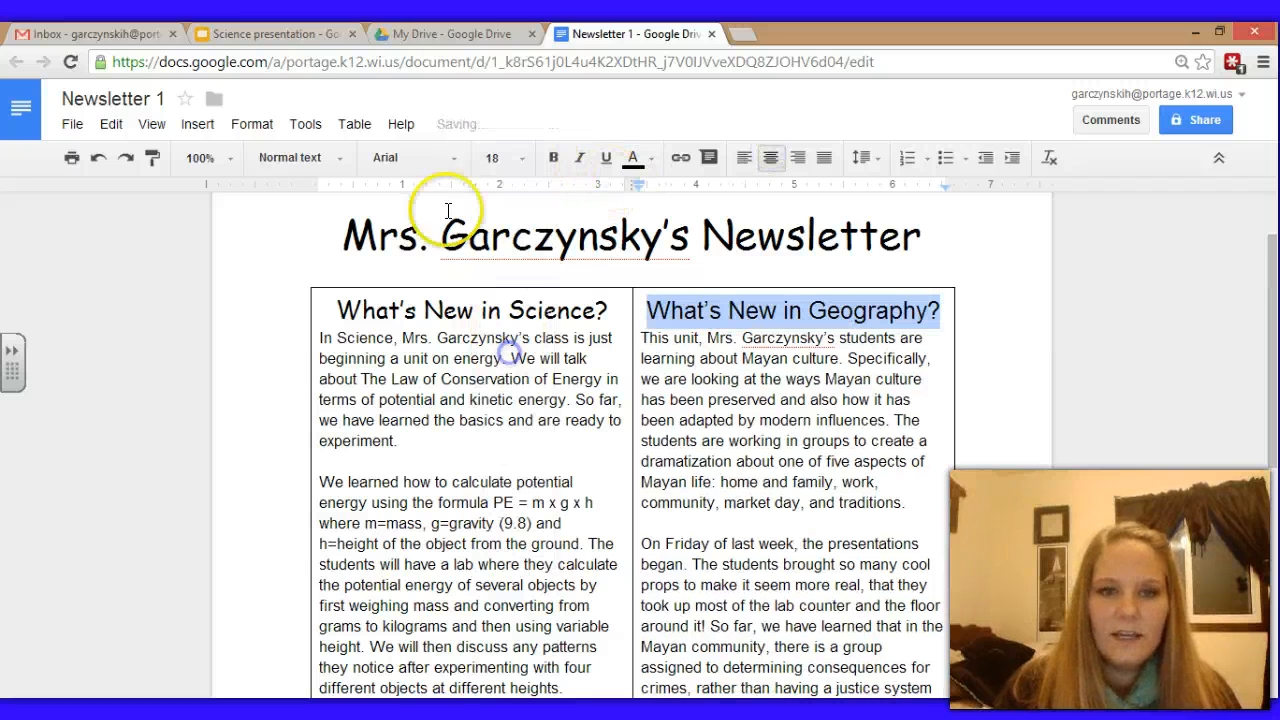
click(459, 157)
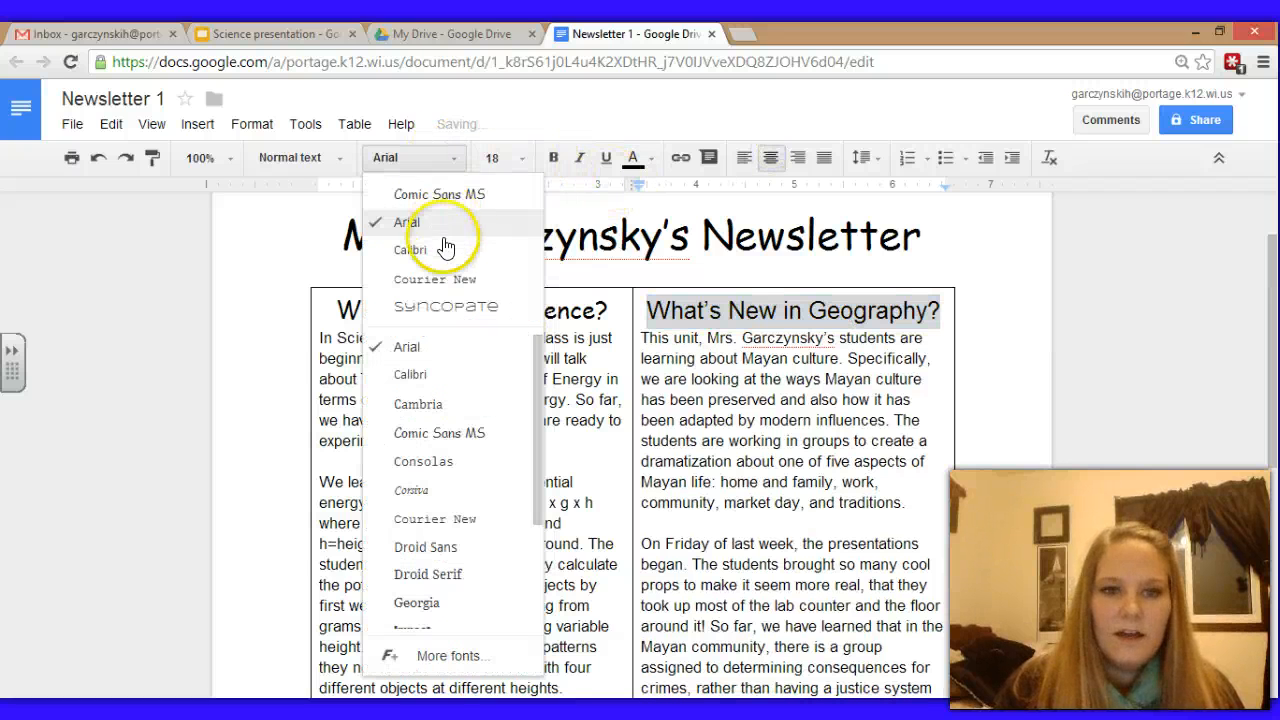
click(445, 194)
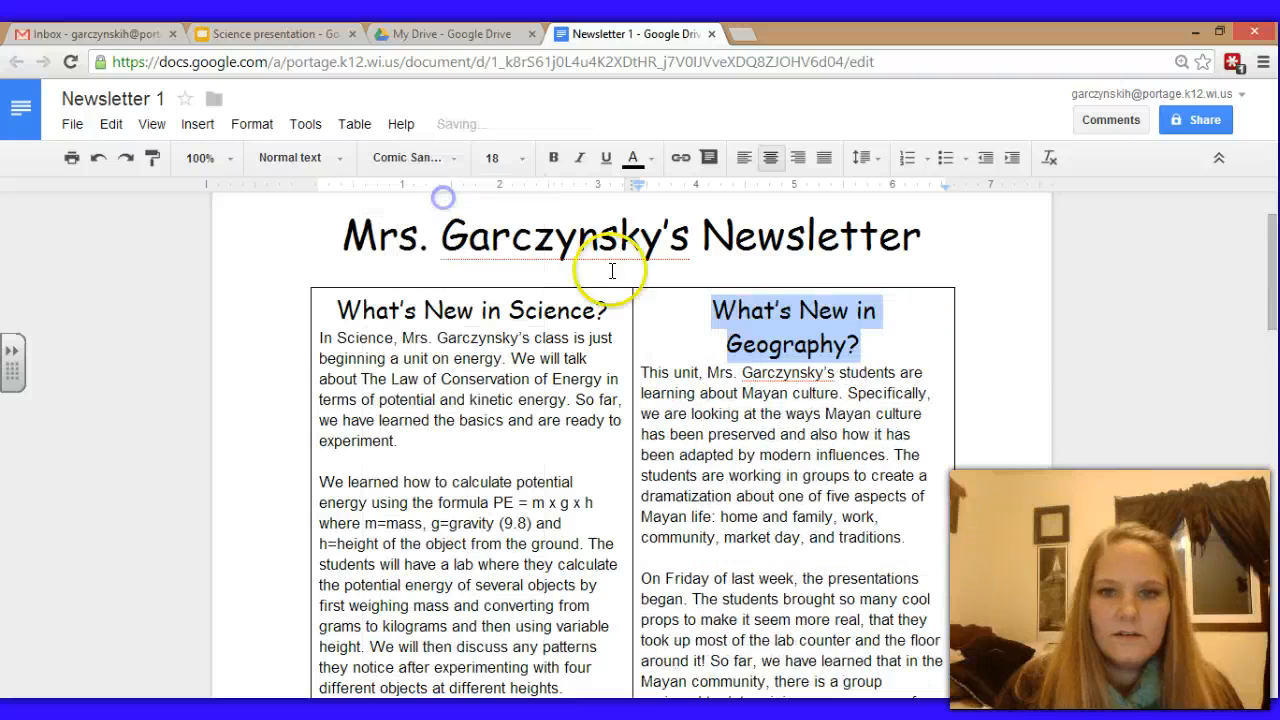
click(1000, 391)
Set the width of the table's geography column to 3.5 inches
drag(883, 346, 716, 309)
click(836, 352)
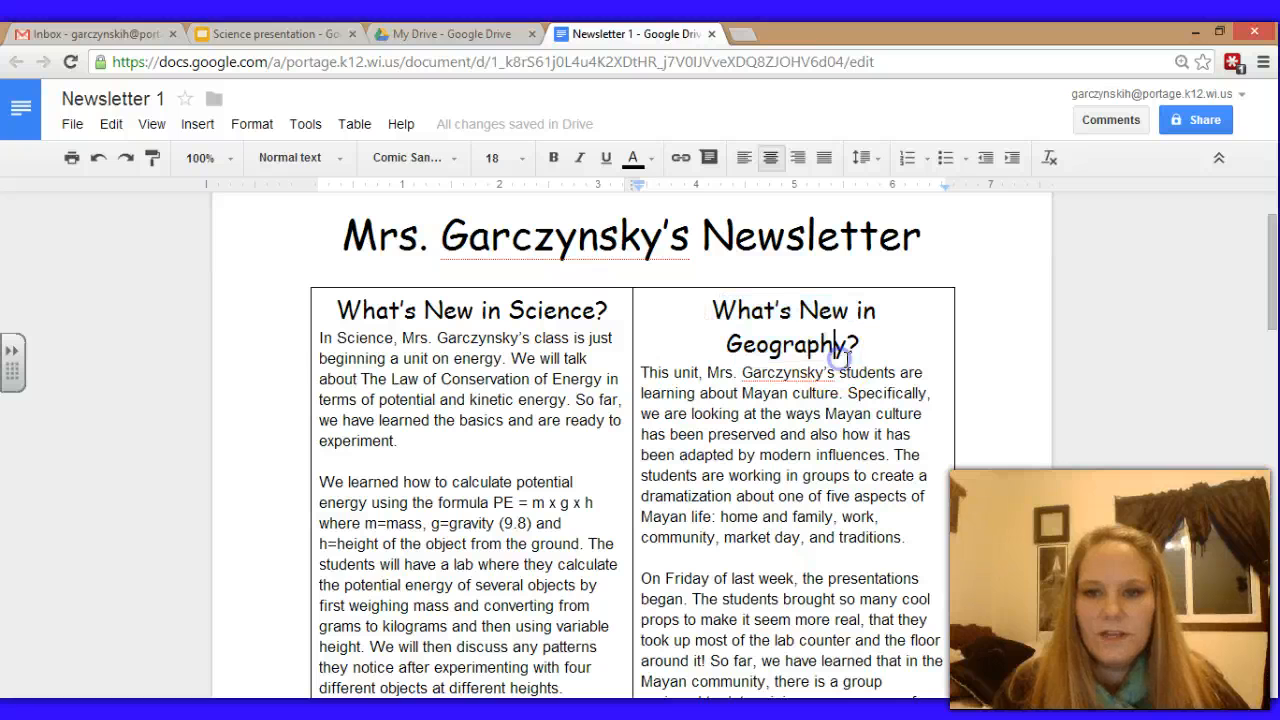
click(350, 124)
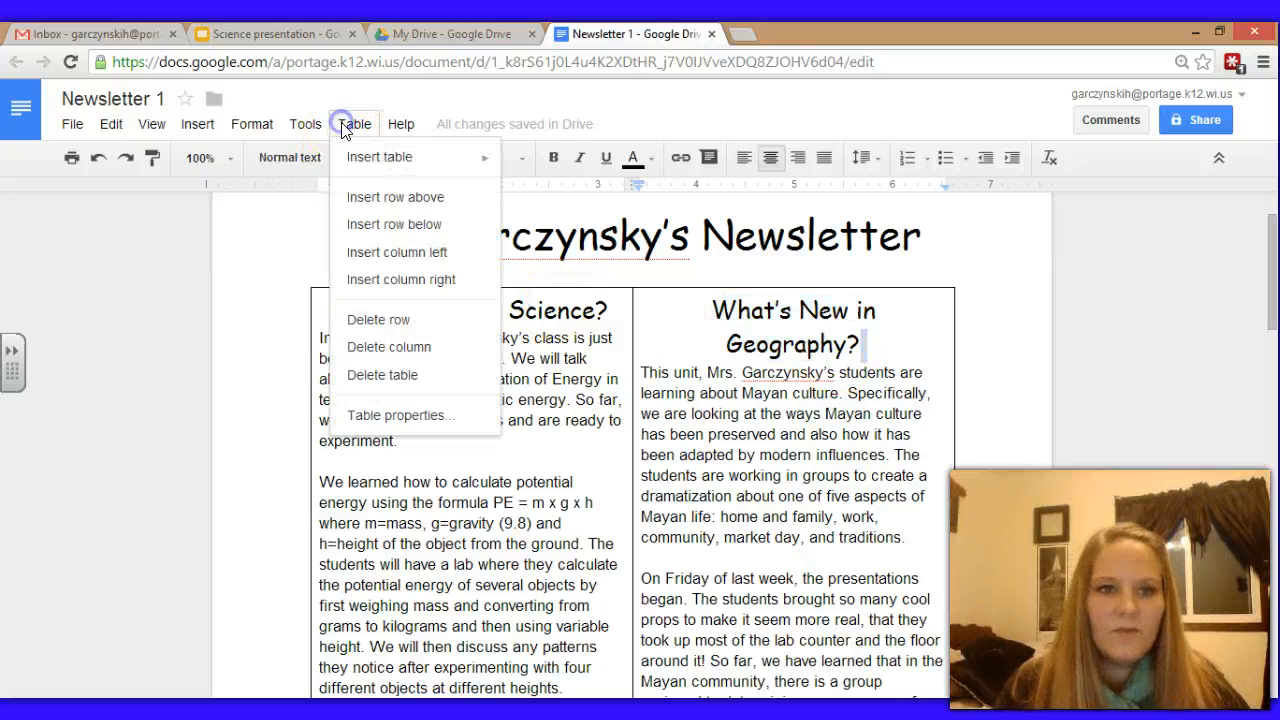
click(390, 414)
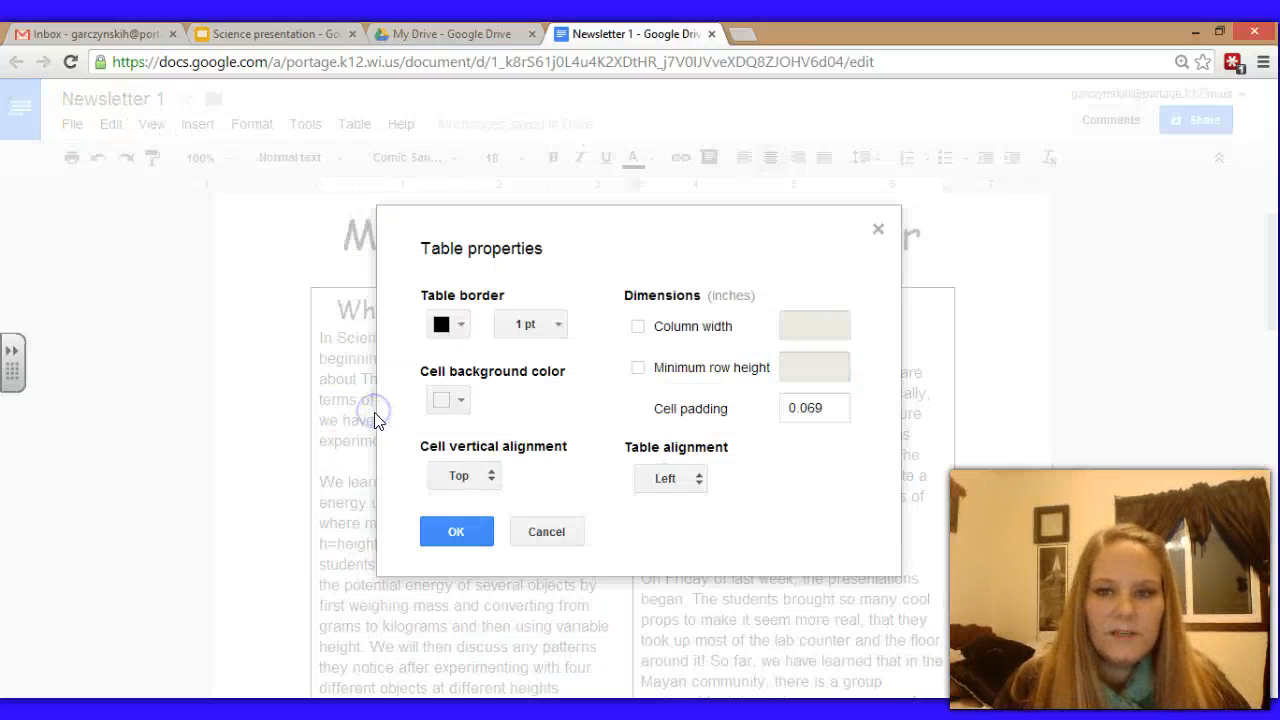
click(638, 326)
click(797, 327)
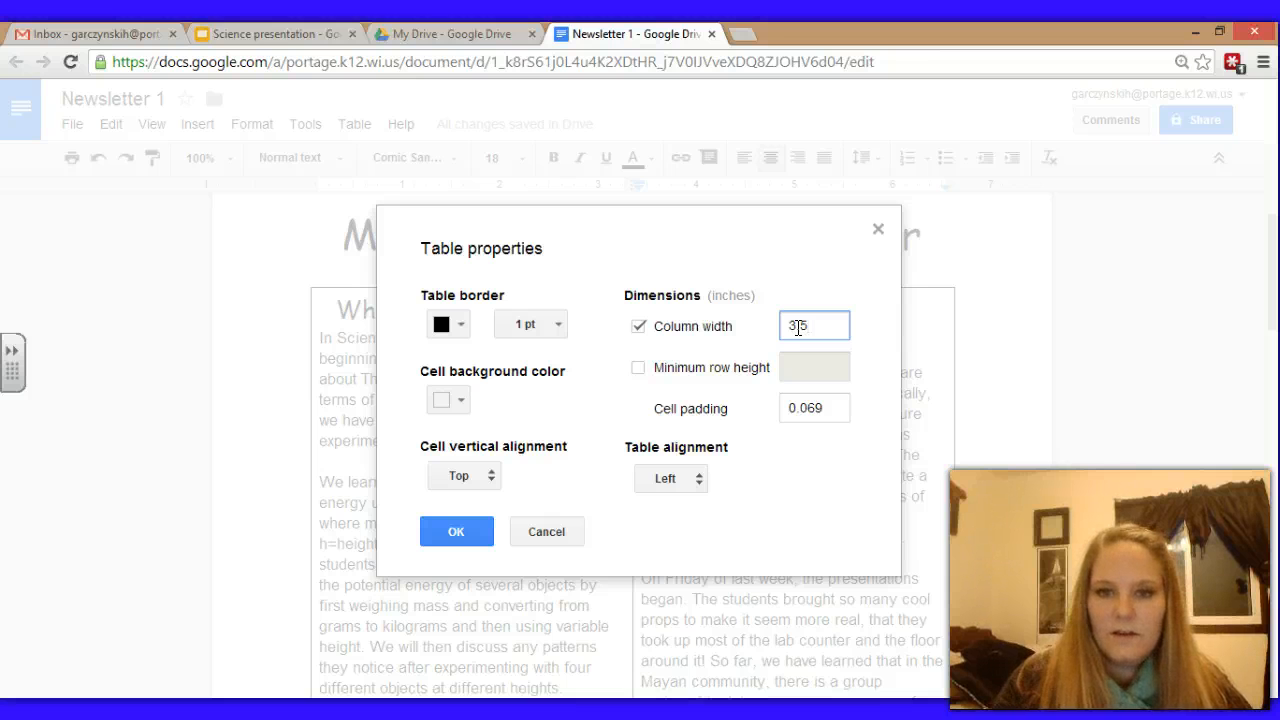
text(3.5)
click(465, 531)
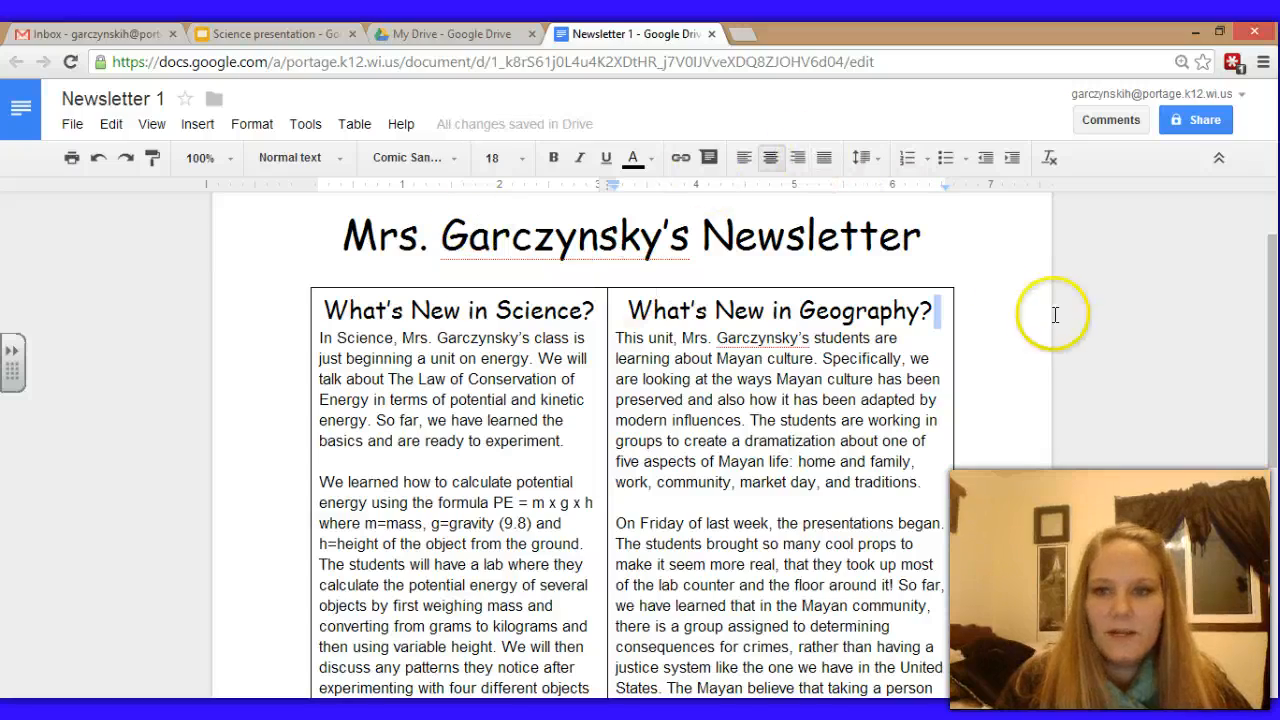
Set the width of the table's science column to 3.5 inches
drag(1272, 290, 1260, 253)
click(566, 452)
click(353, 124)
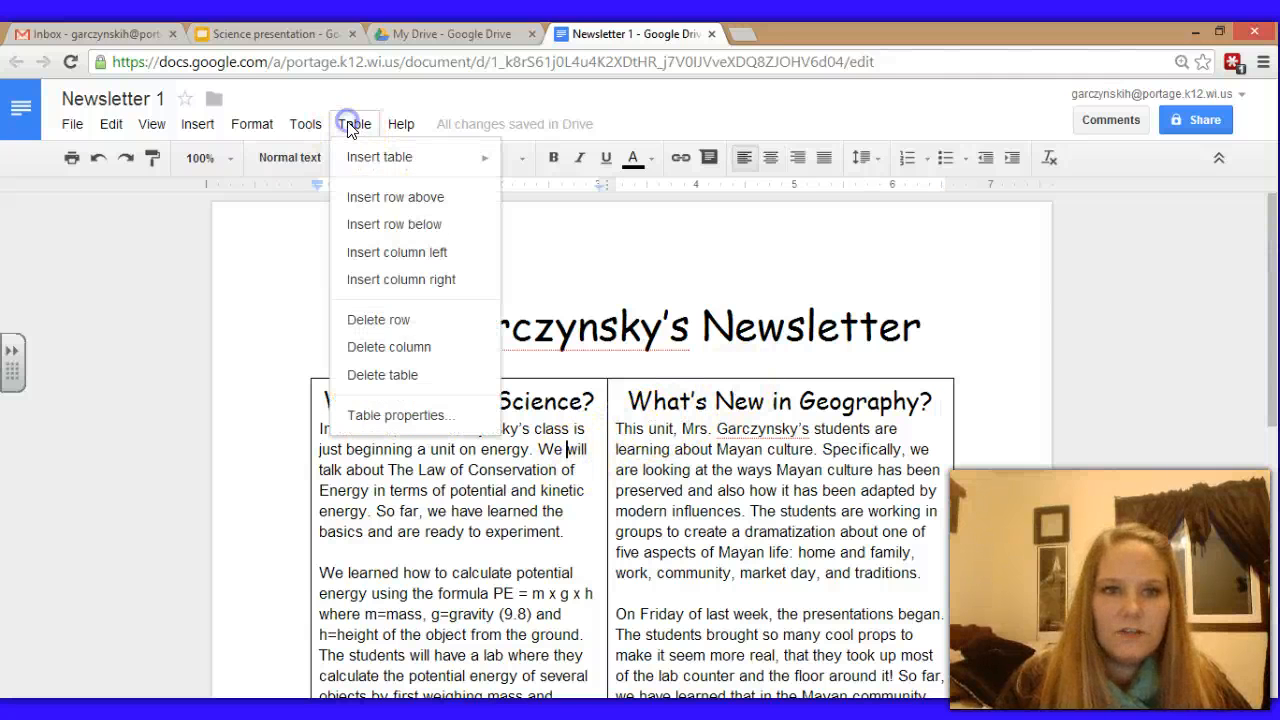
click(364, 413)
click(614, 328)
click(638, 326)
click(785, 326)
text(3.5)
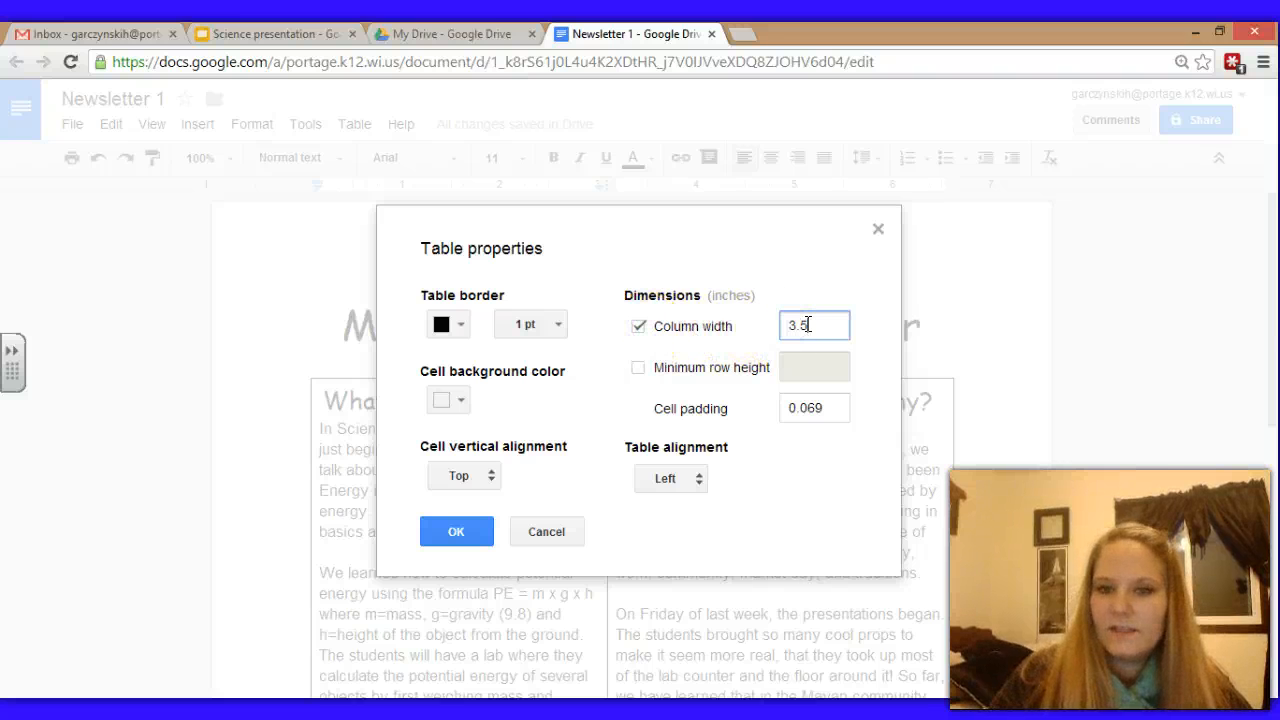
click(482, 530)
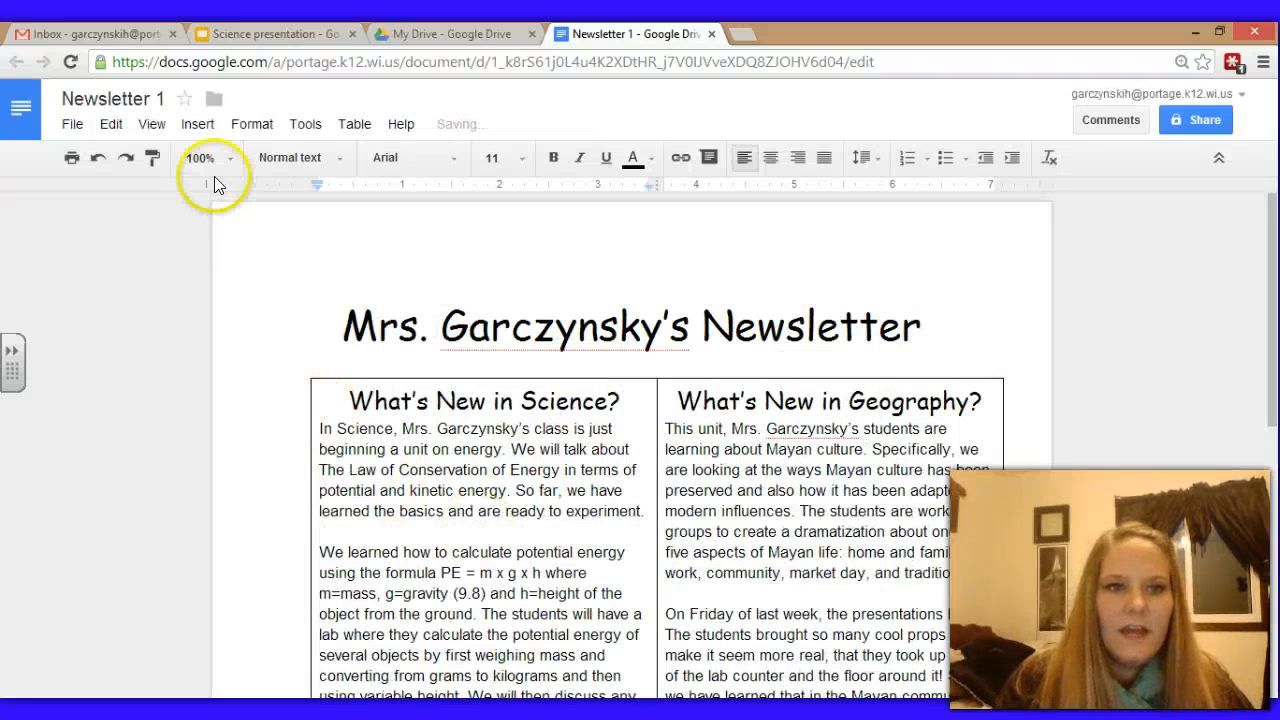
Set the document's top, bottom, left and right page margins to 0.5 inches
click(74, 124)
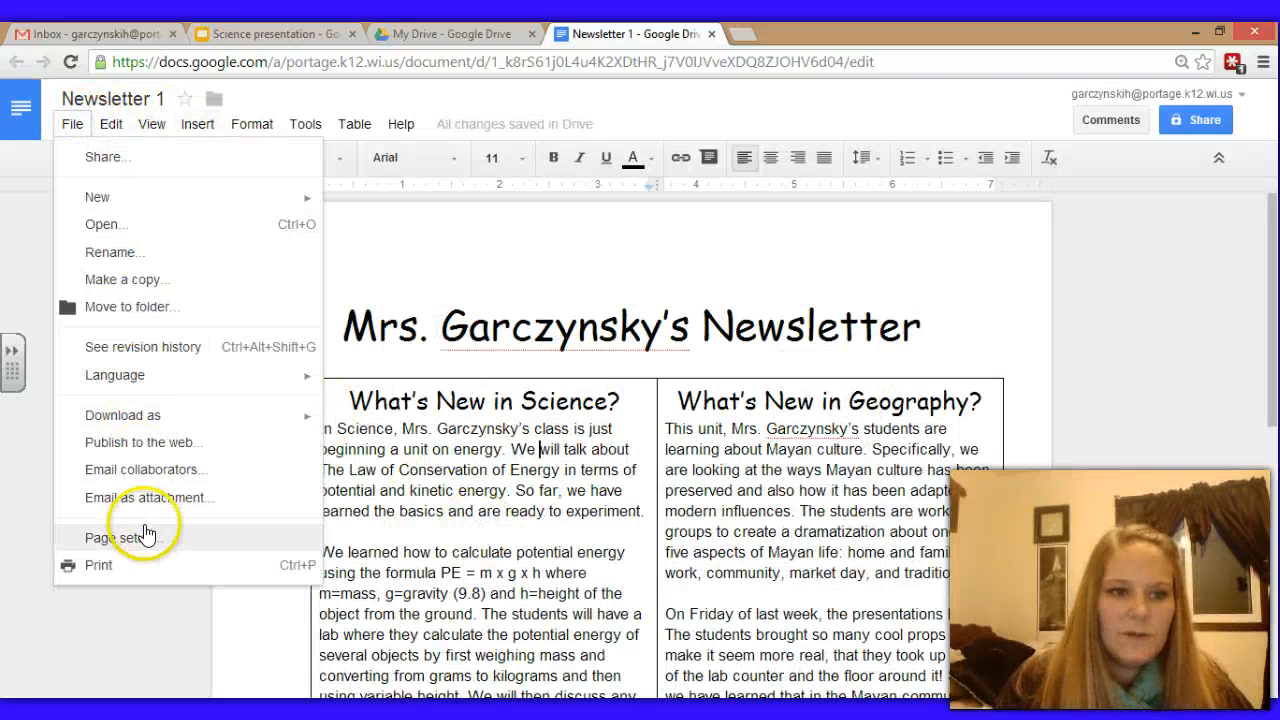
click(1222, 393)
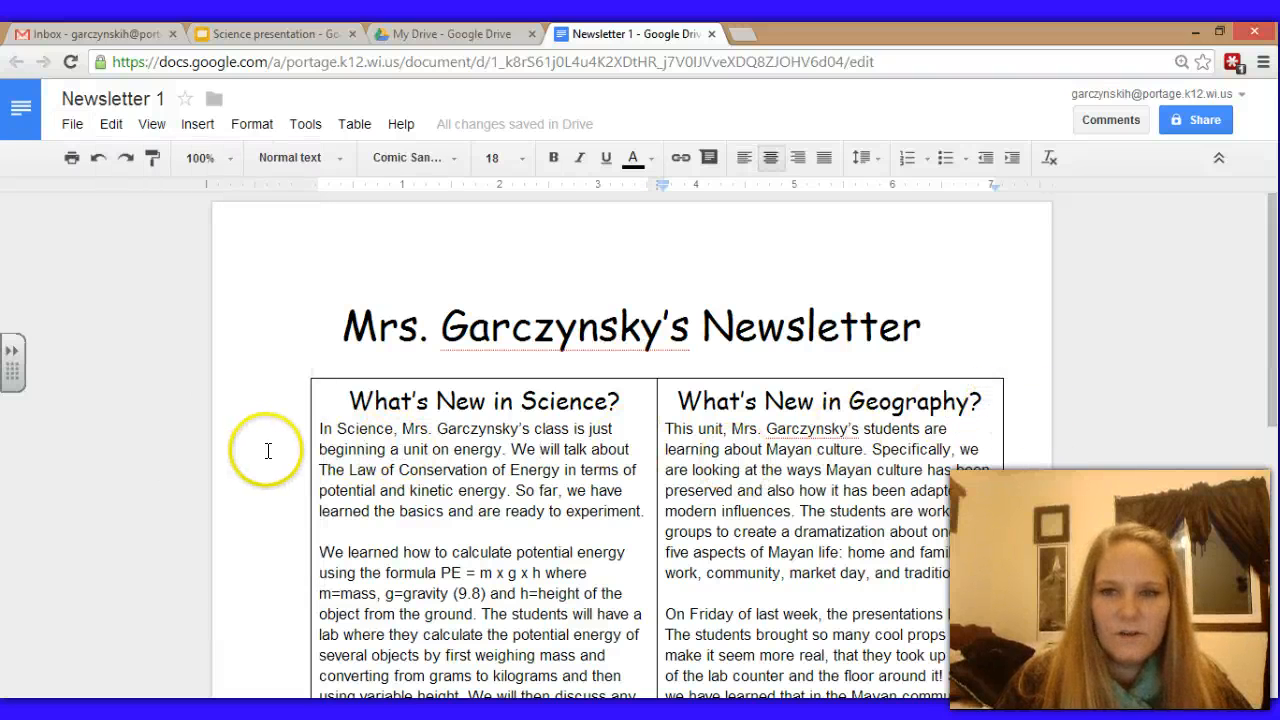
click(72, 124)
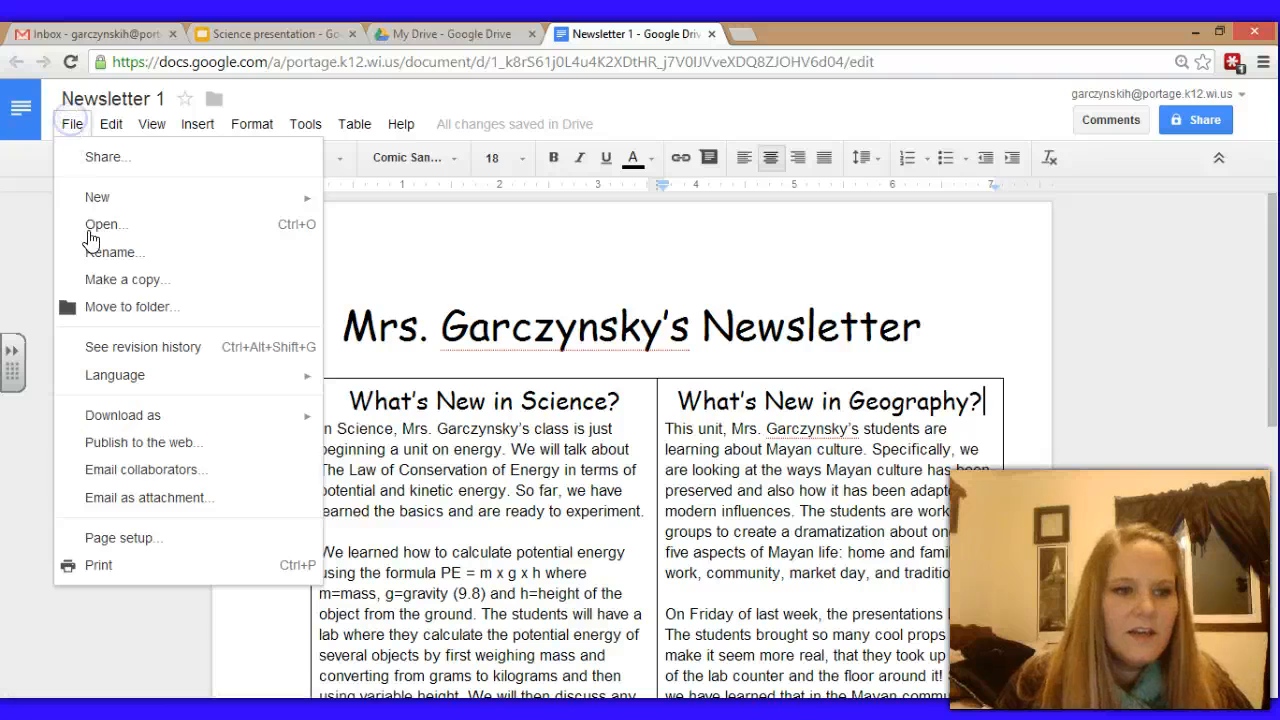
click(130, 537)
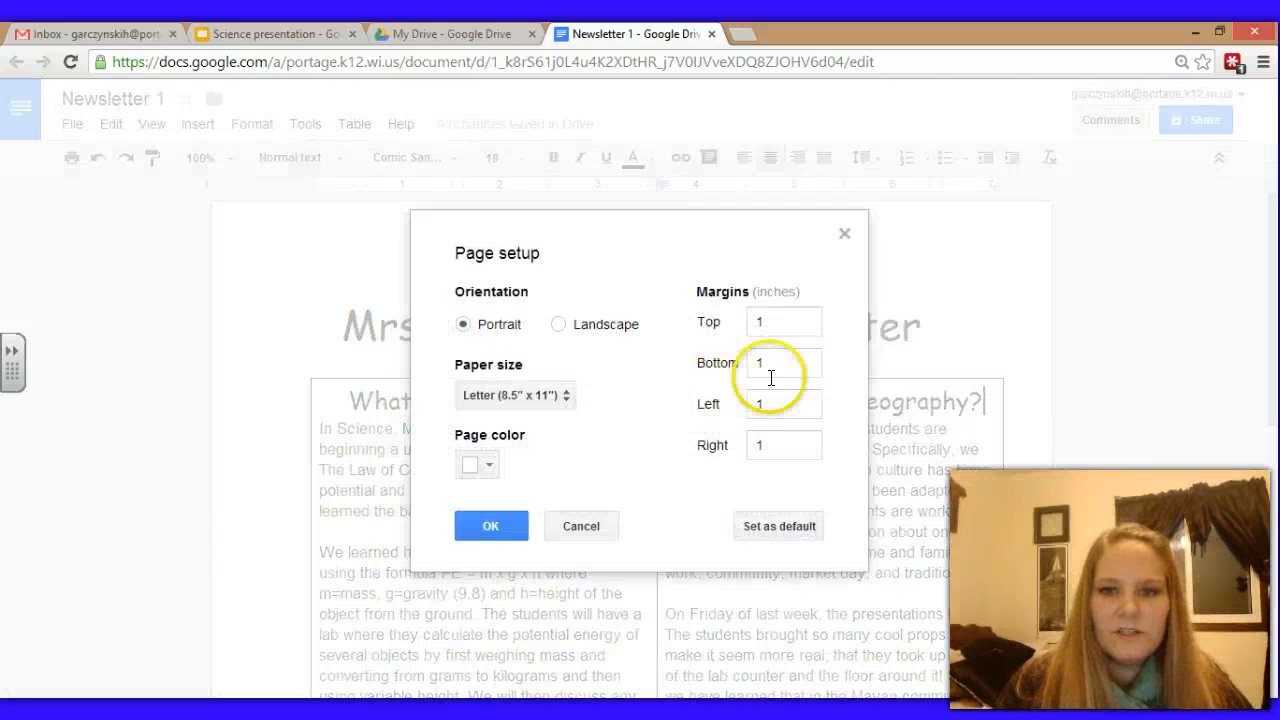
double_click(805, 316)
text(.5)
key(Tab)
key(Tab)
text(.5)
key(Tab)
text(.)
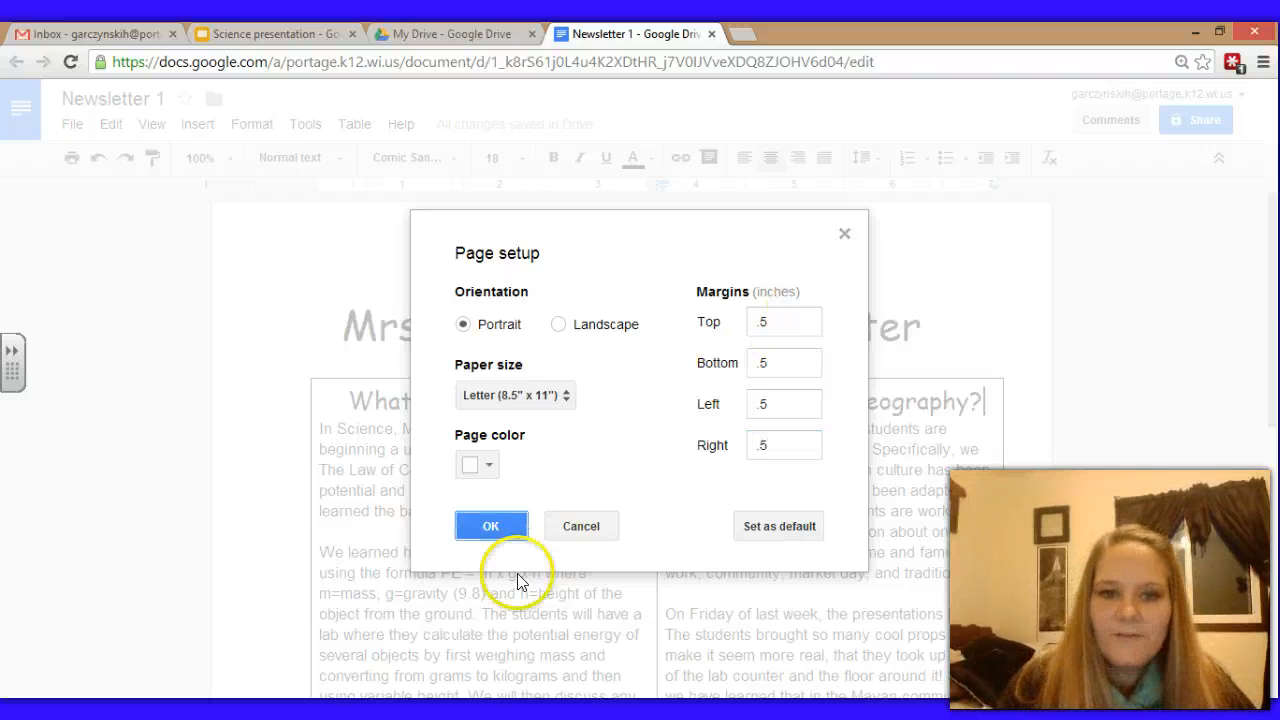
click(494, 526)
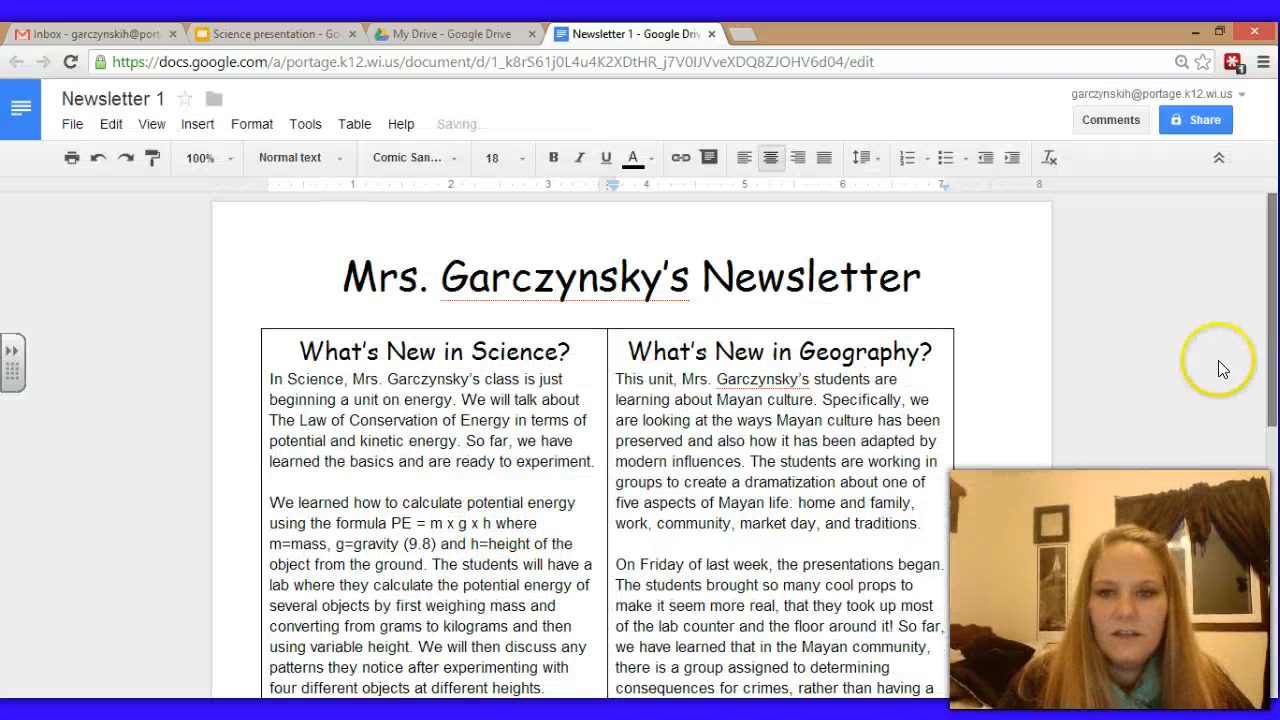
Extend the table's outer edge to the right page margin and shift the column divider to even out the two columns
scroll(1262, 360, down, 1)
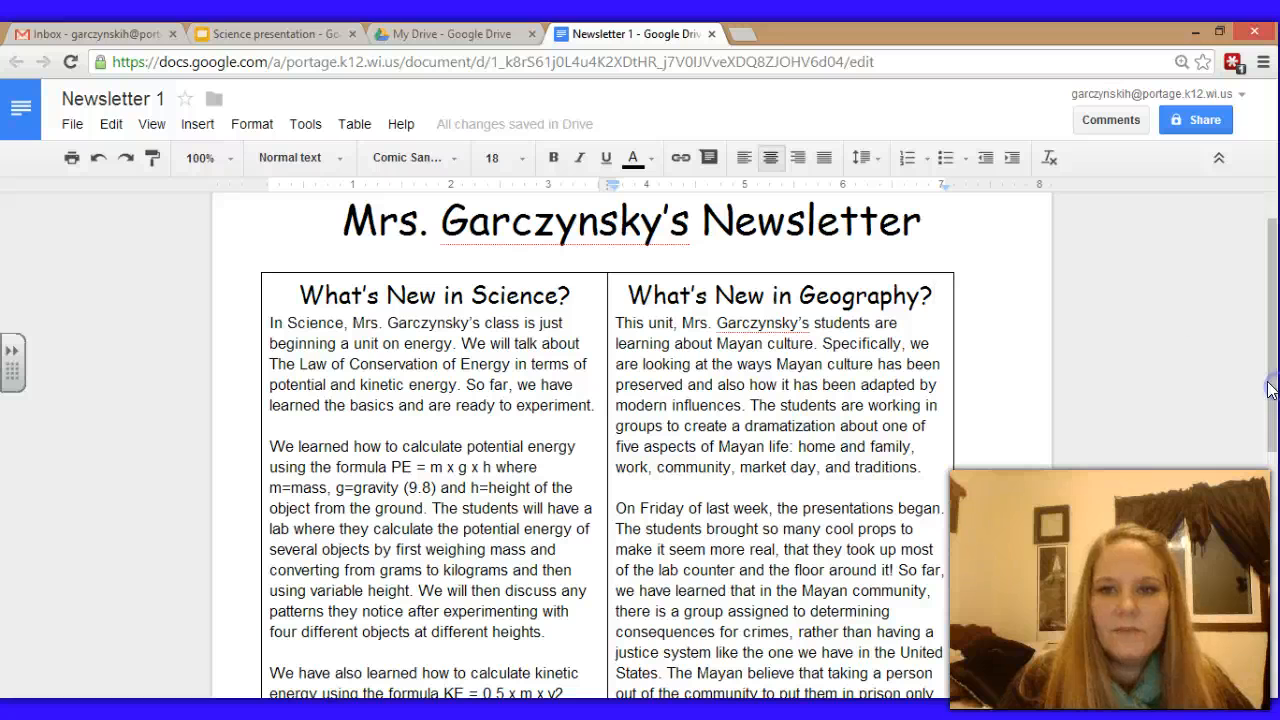
drag(954, 307, 1012, 307)
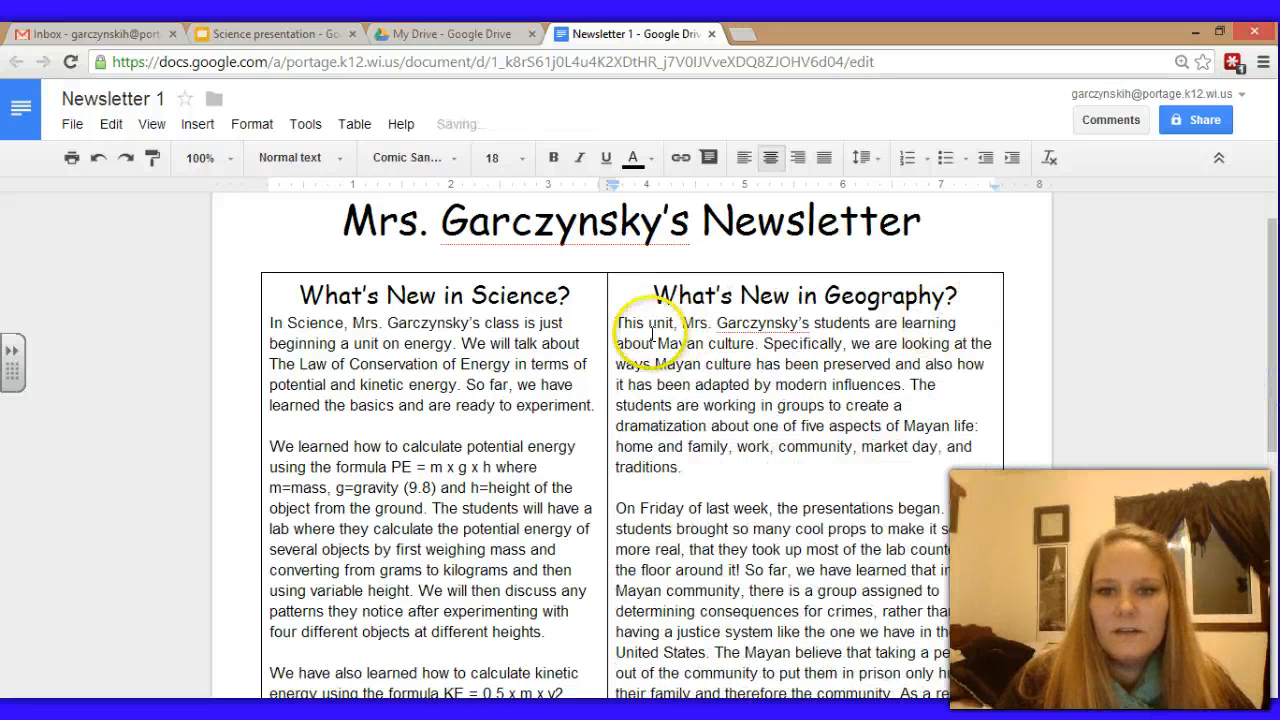
drag(608, 334, 645, 334)
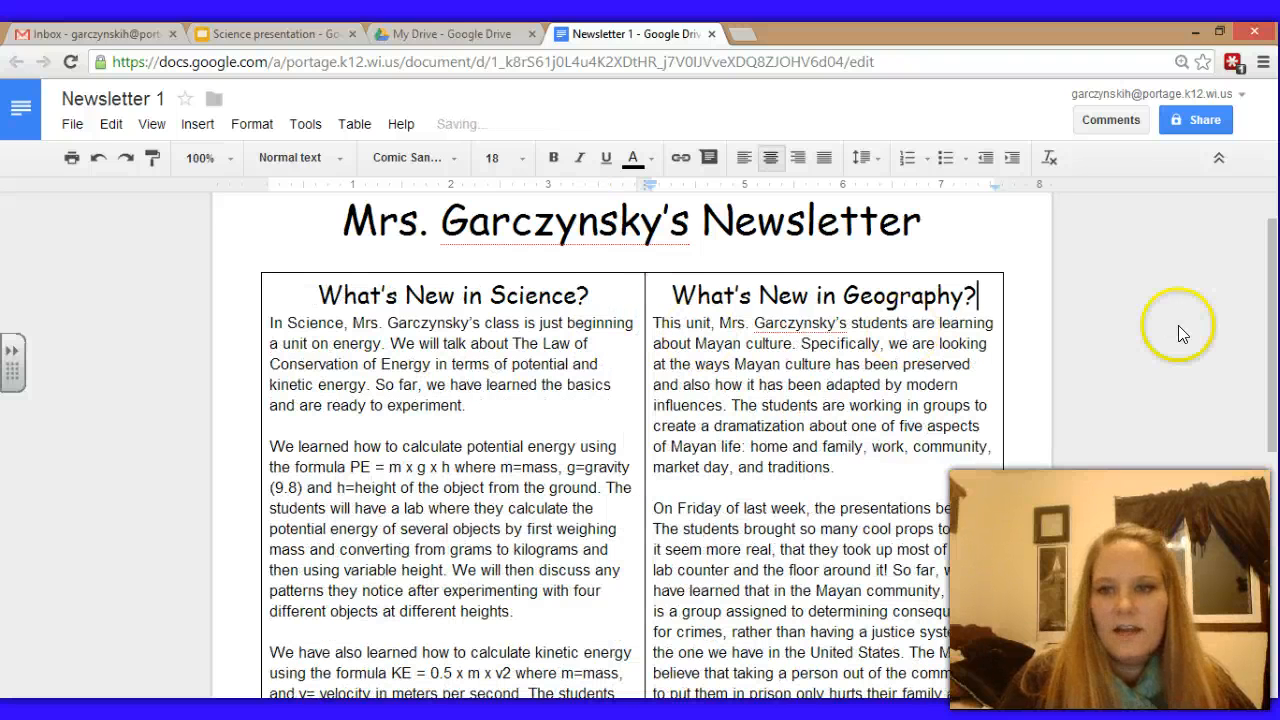
Upload a classroom photo and insert it directly below the first paragraph of the science section
scroll(1275, 320, down, 1)
scroll(1275, 318, up, 1)
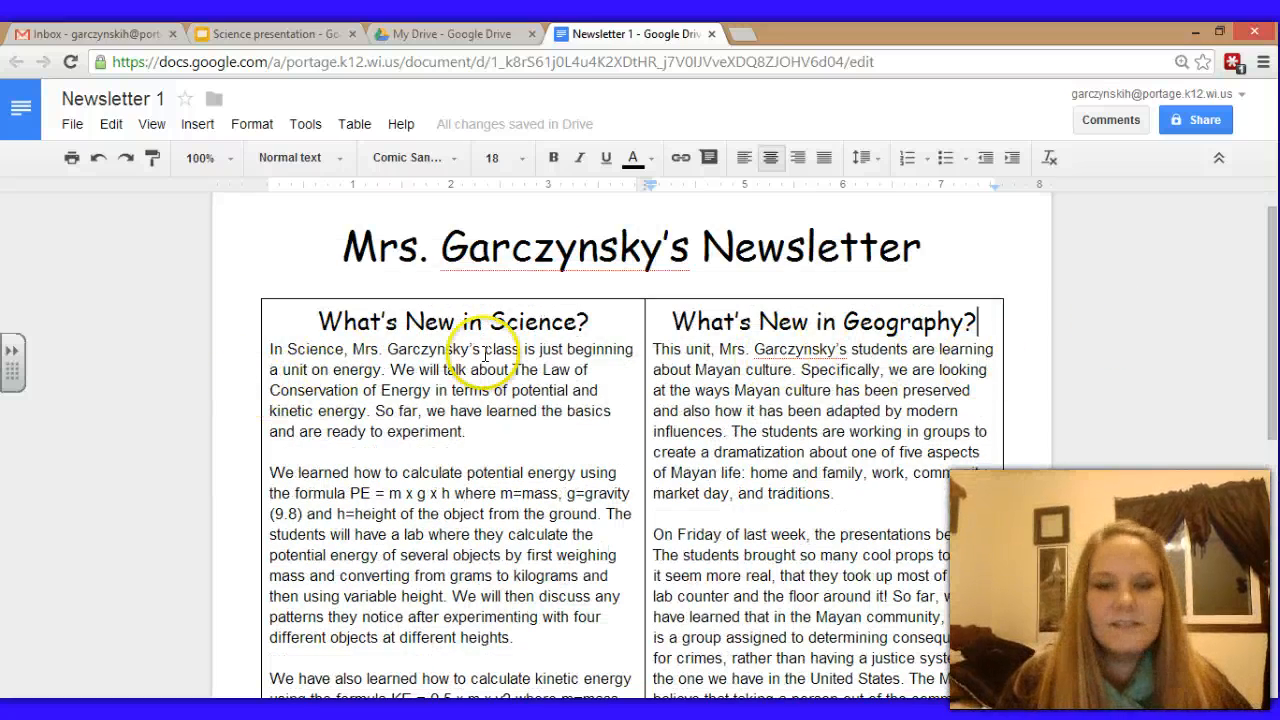
mouse_move(1262, 350)
mouse_down()
mouse_move(1267, 535)
mouse_move(1246, 674)
mouse_move(1276, 489)
mouse_move(1275, 366)
mouse_up()
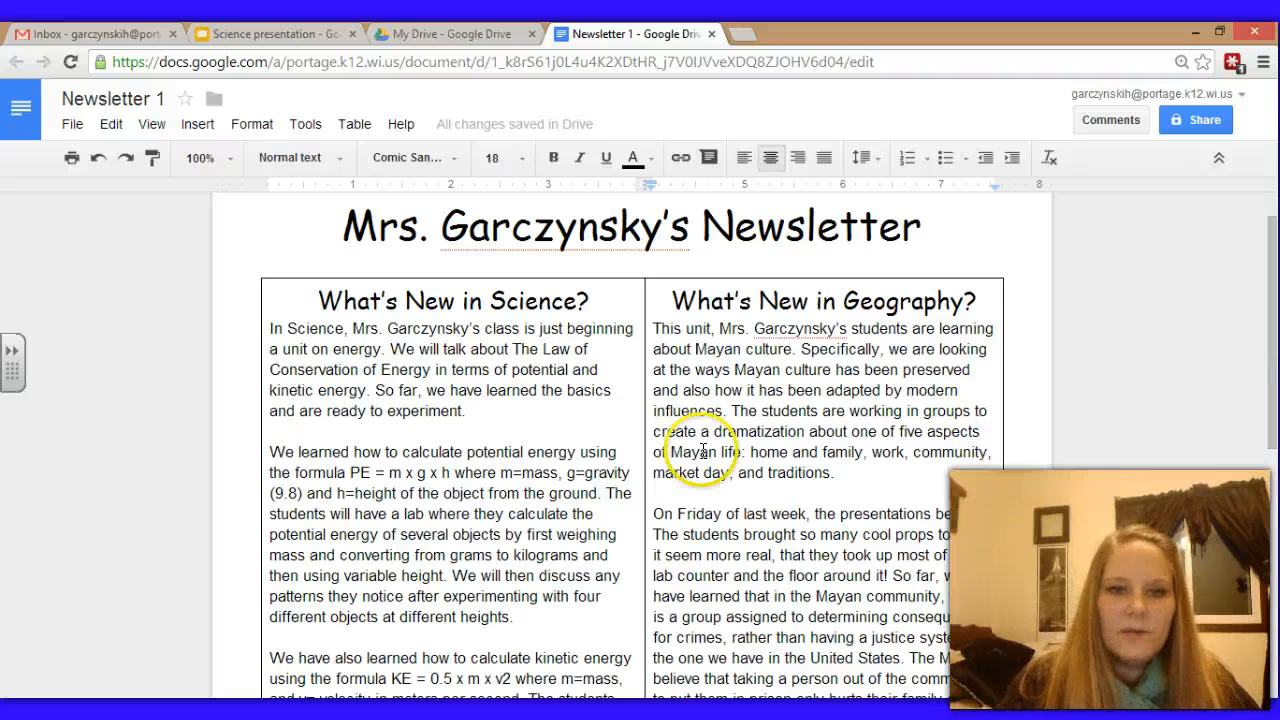
click(500, 404)
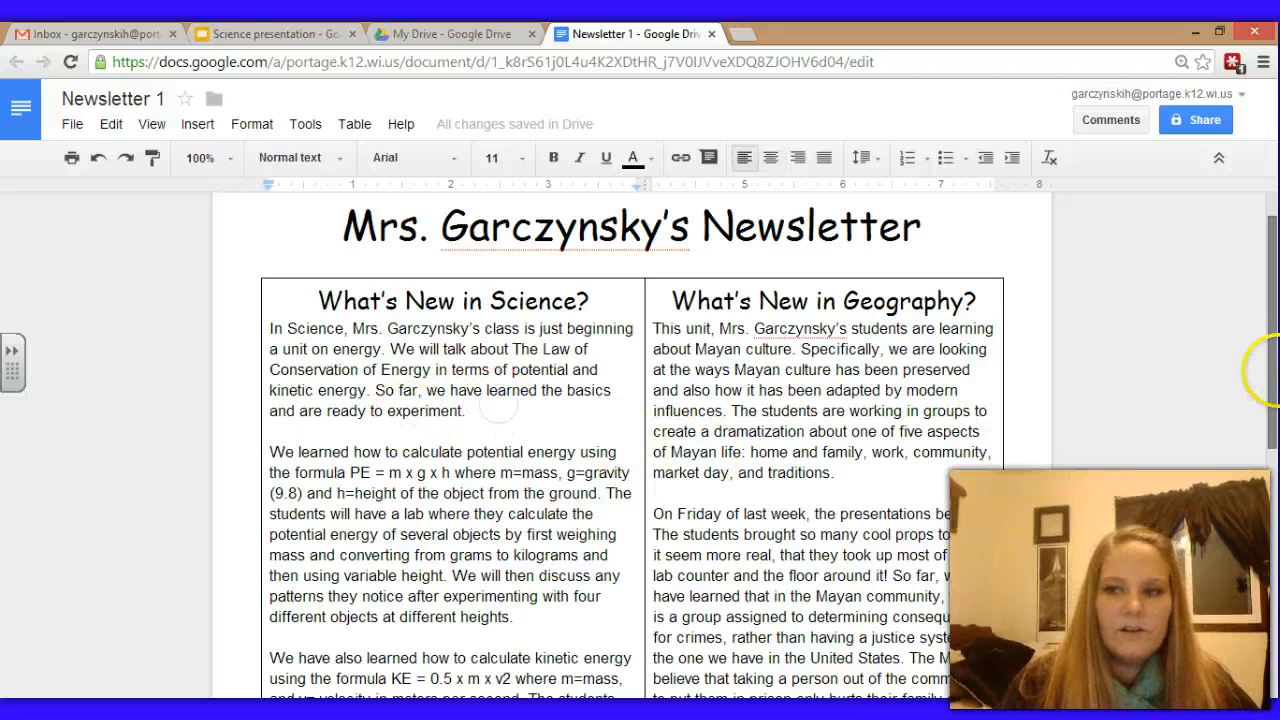
click(528, 610)
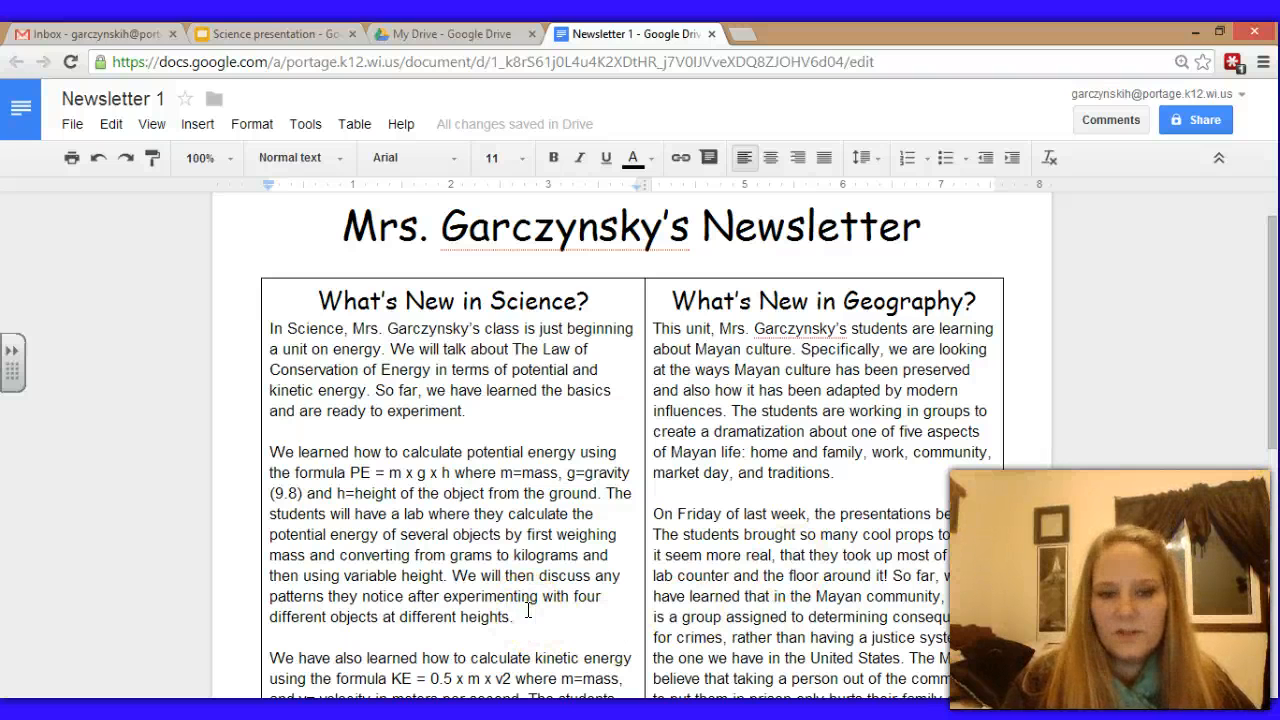
click(493, 411)
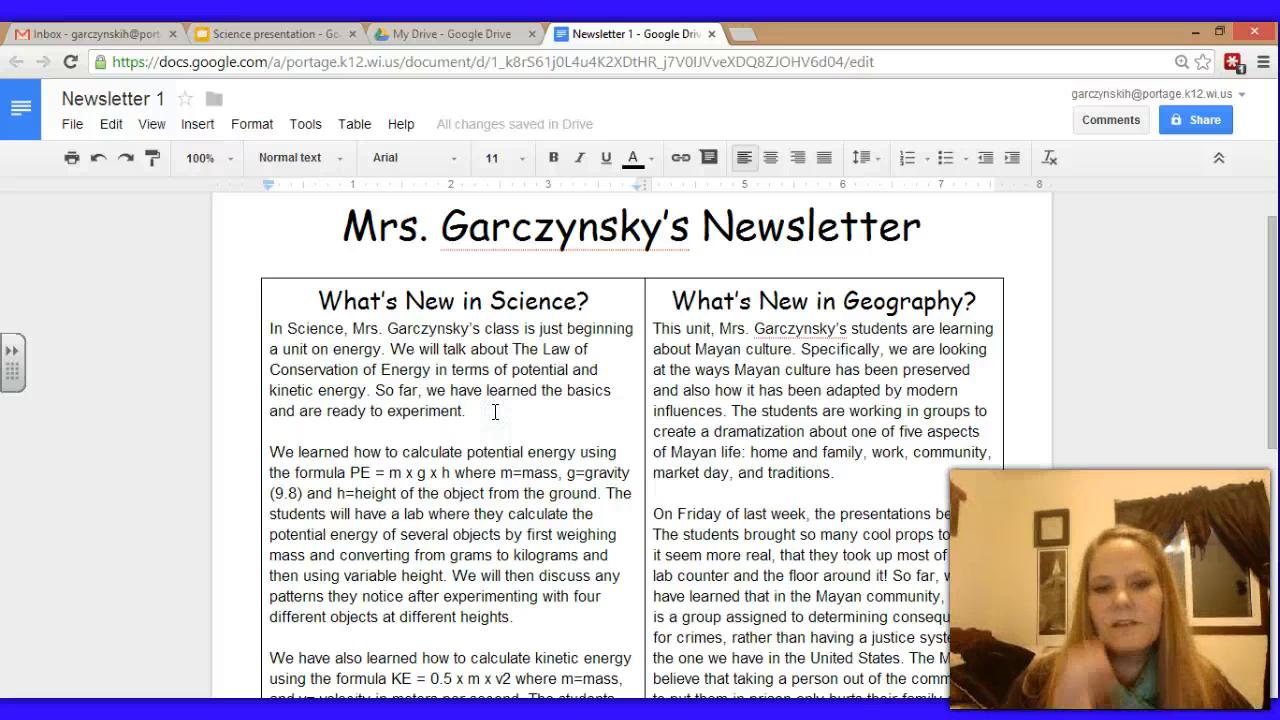
click(433, 437)
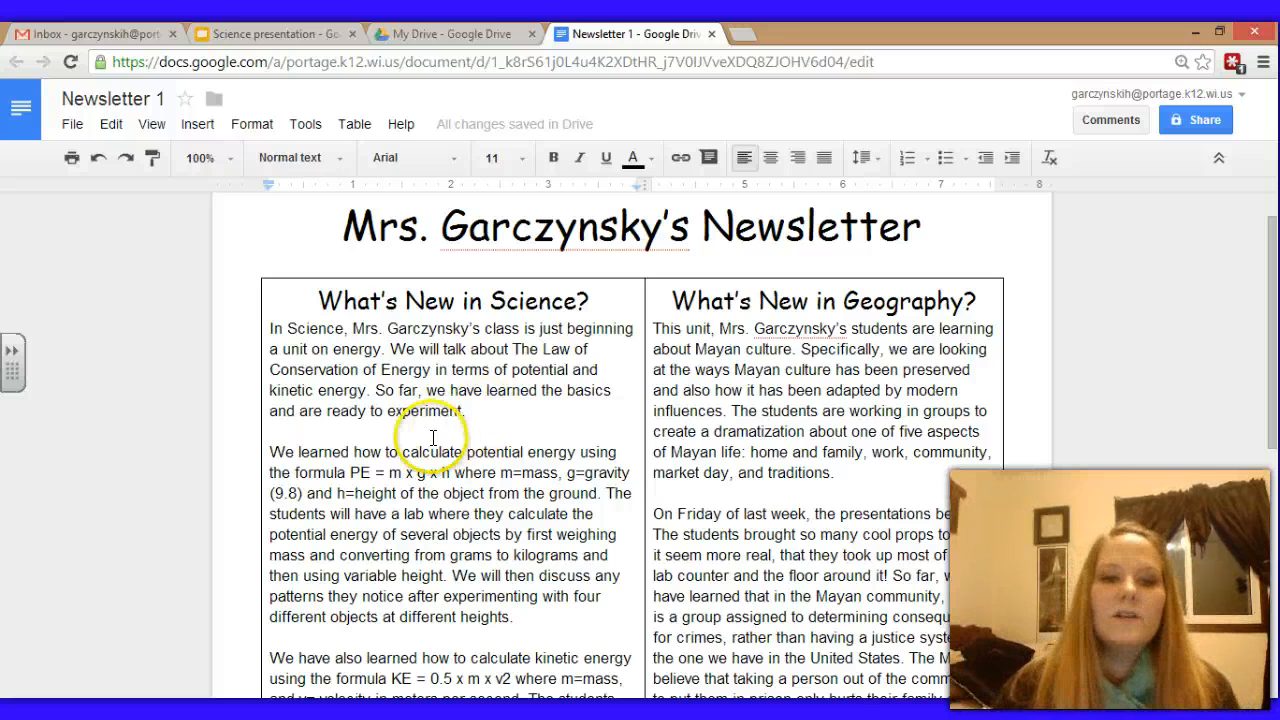
click(192, 125)
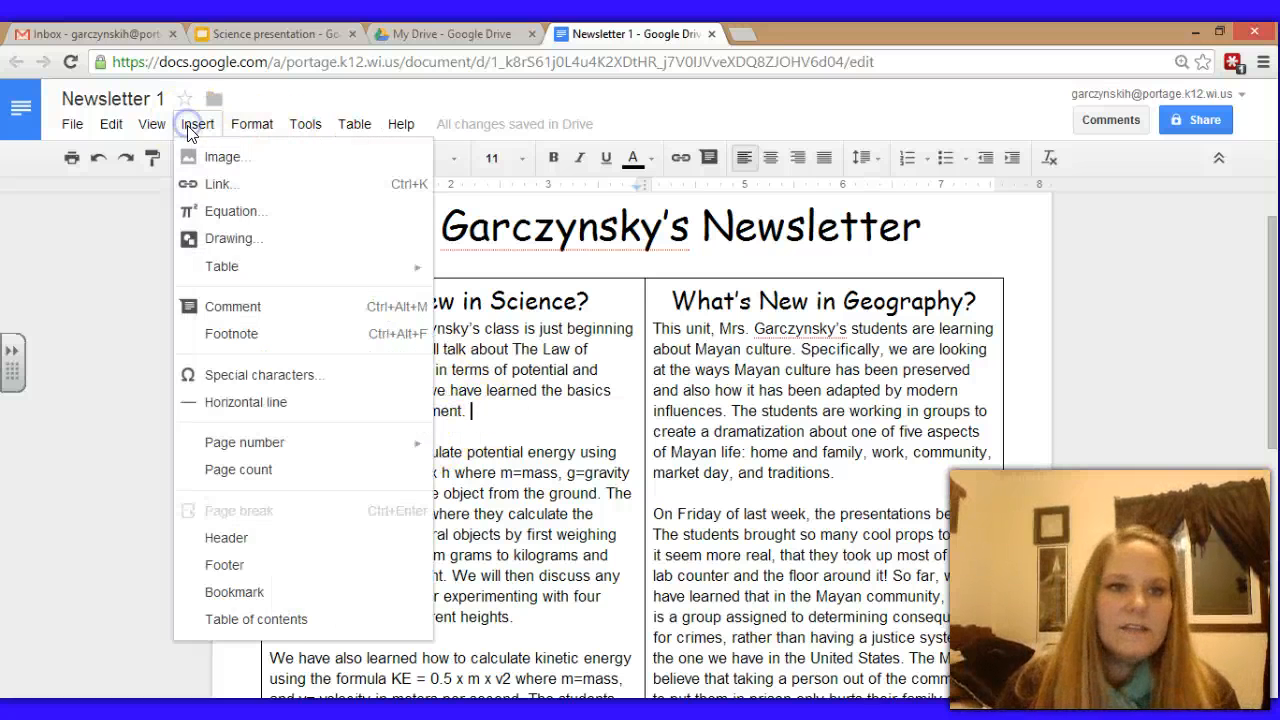
click(216, 158)
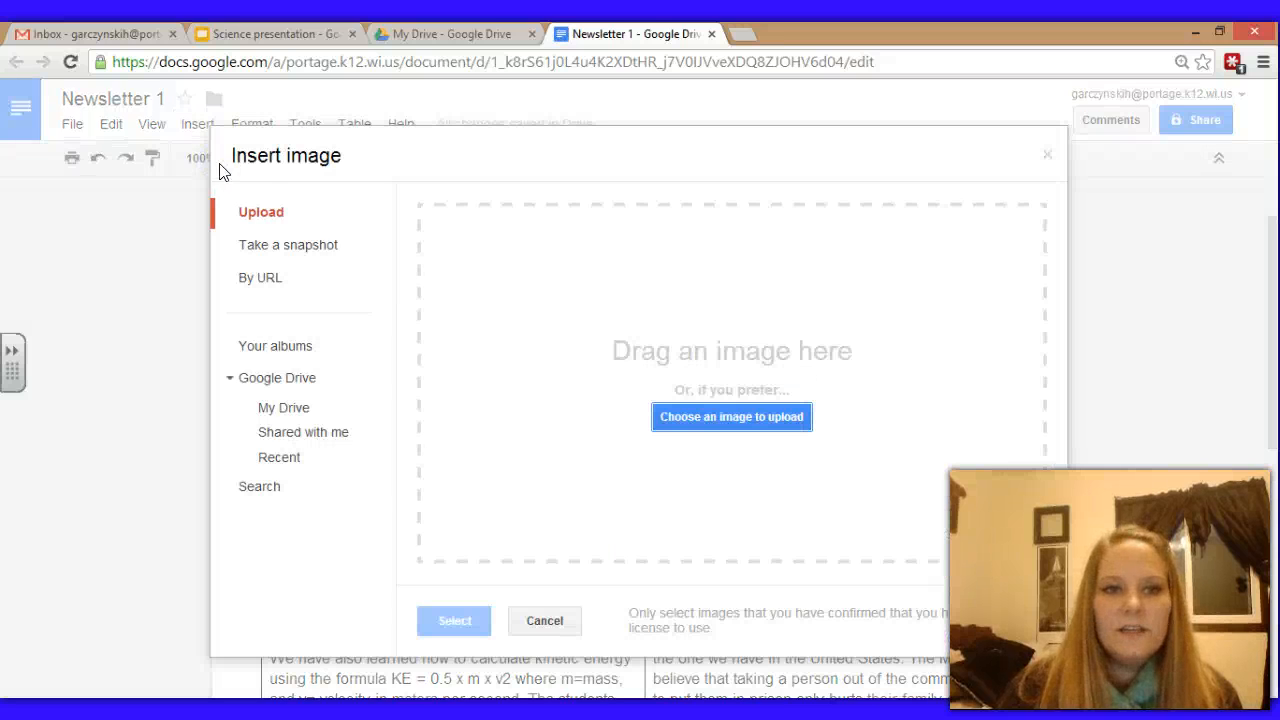
click(751, 425)
double_click(335, 215)
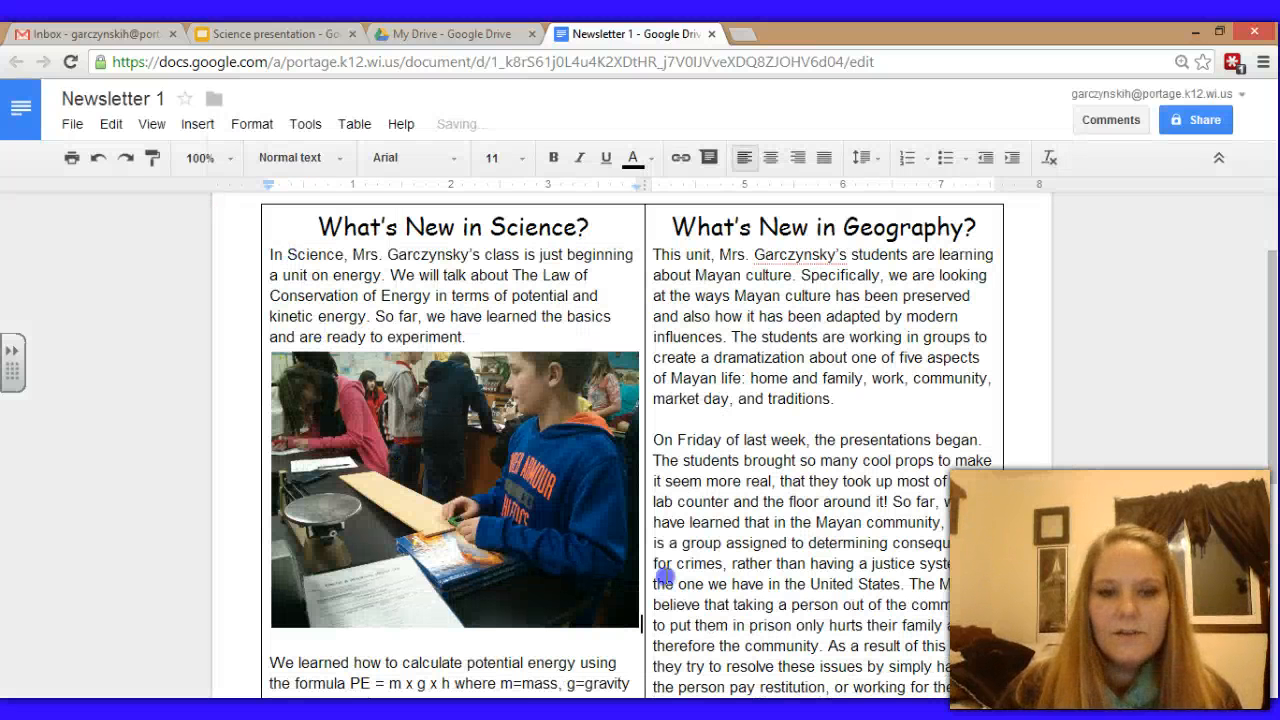
Shrink the inserted photo proportionally to about two thirds of the science column's width
drag(1272, 465, 1272, 528)
click(523, 455)
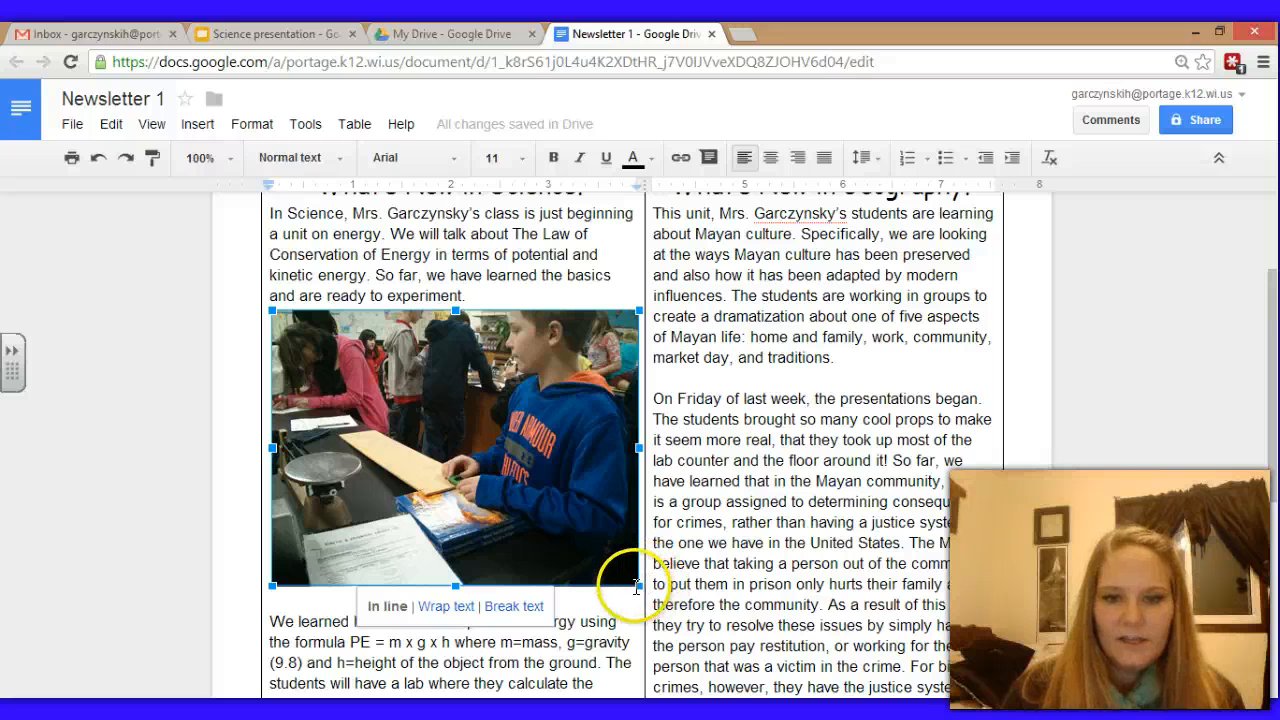
drag(638, 586, 534, 496)
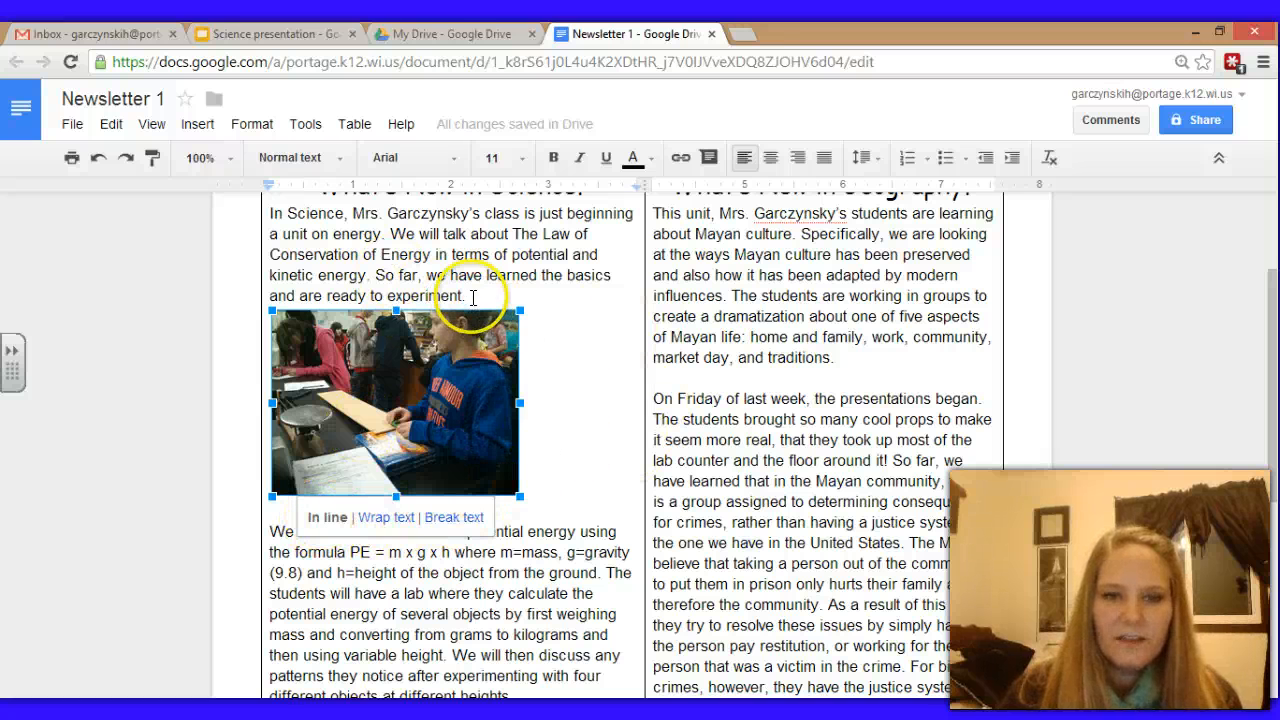
Wrap the text around the photo and move it down to the right side of the second science paragraph
click(386, 520)
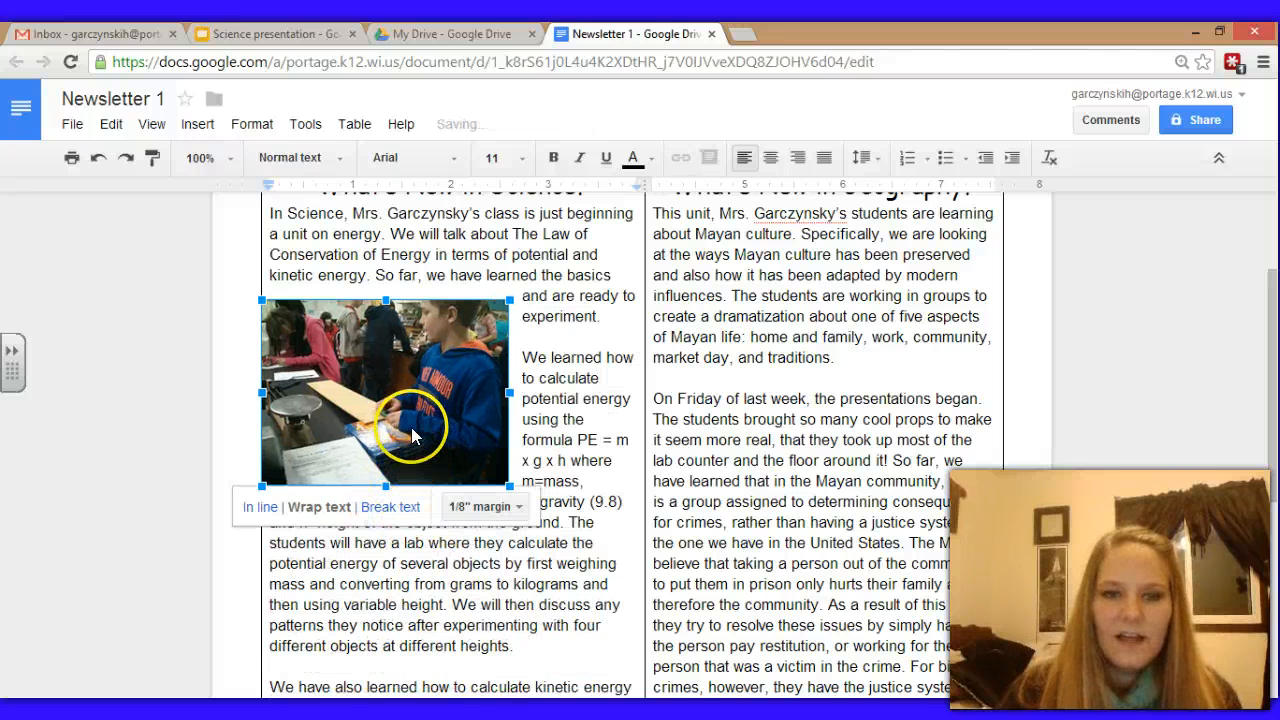
drag(444, 464, 515, 553)
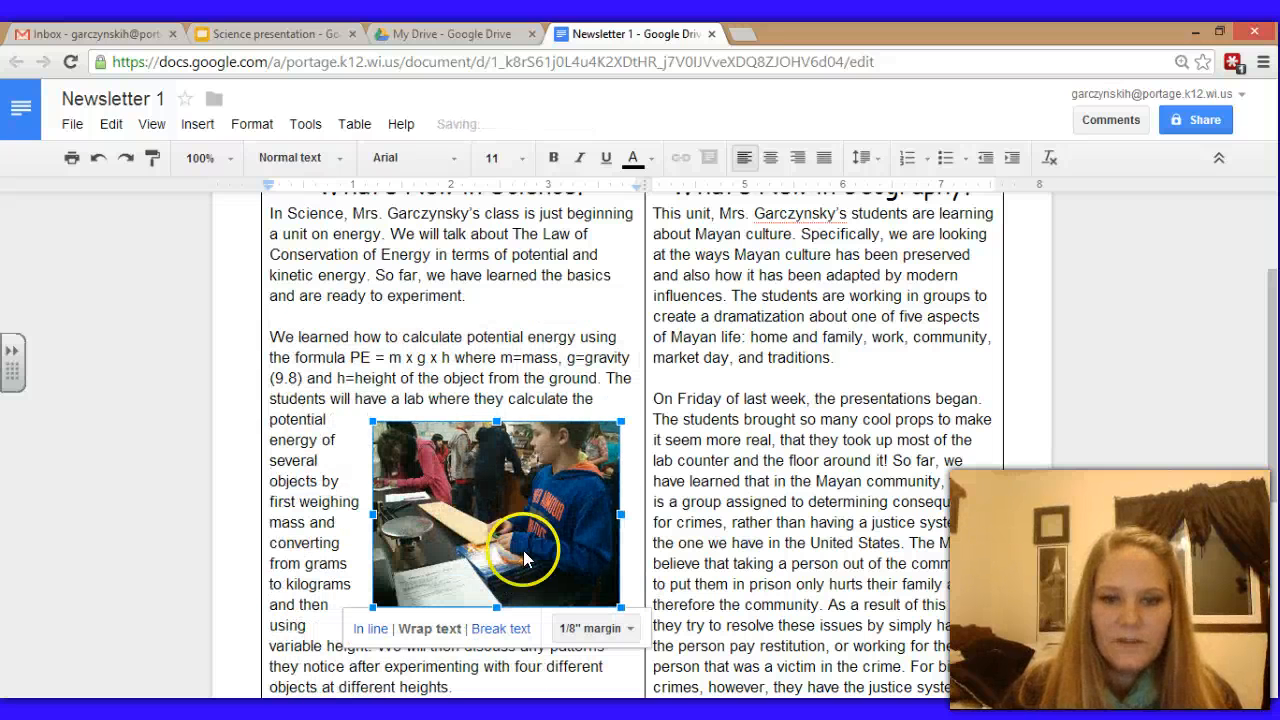
Reduce the photo's text margin to 1/16" and try the Break text layout before returning to Wrap text
click(593, 630)
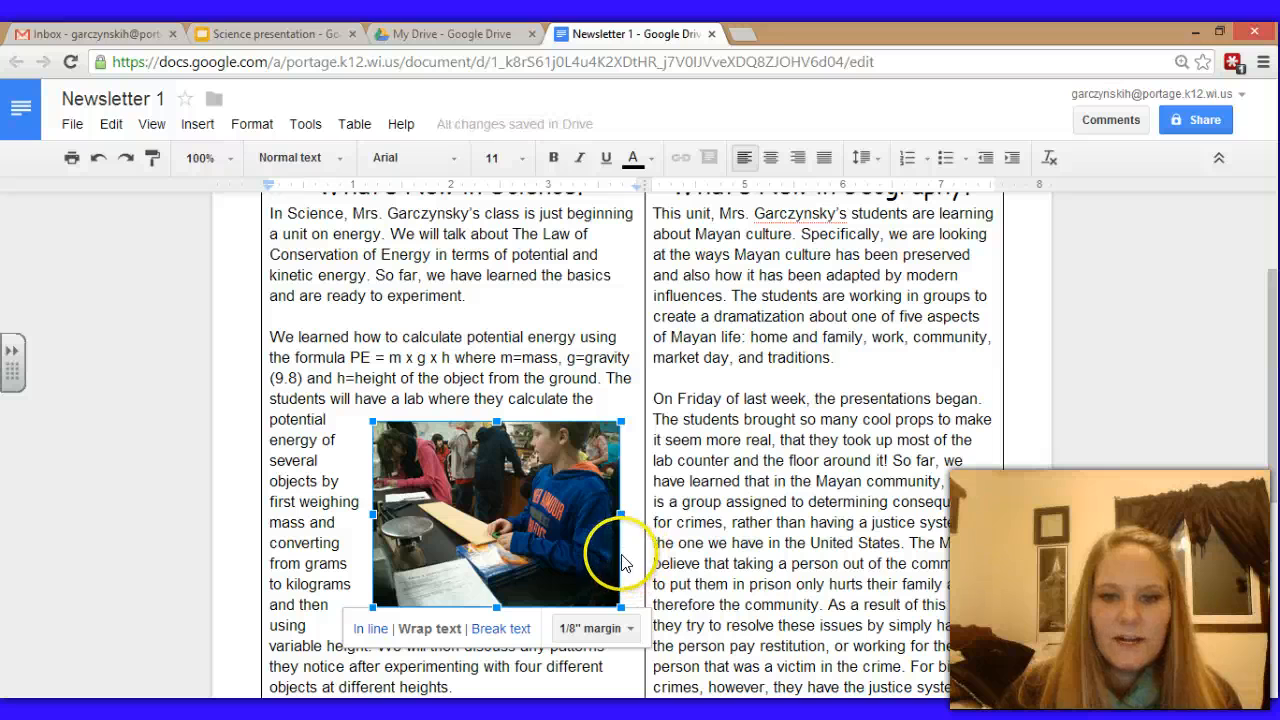
click(605, 630)
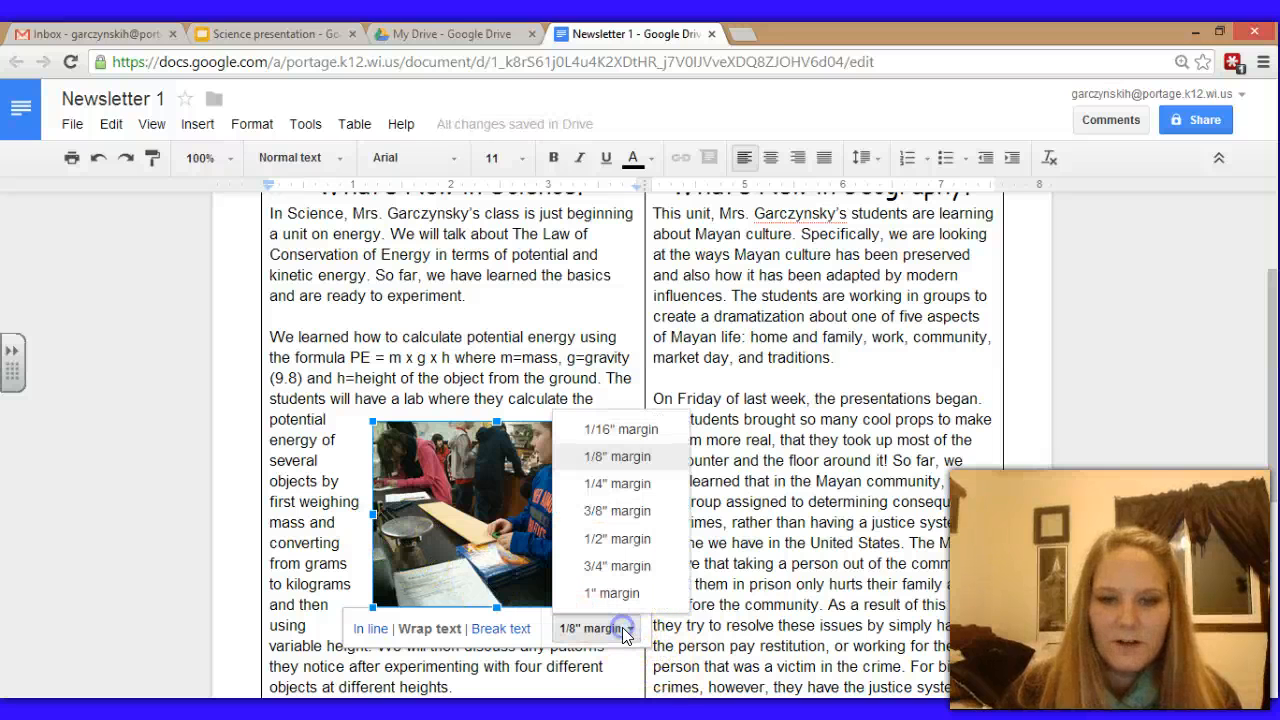
click(624, 430)
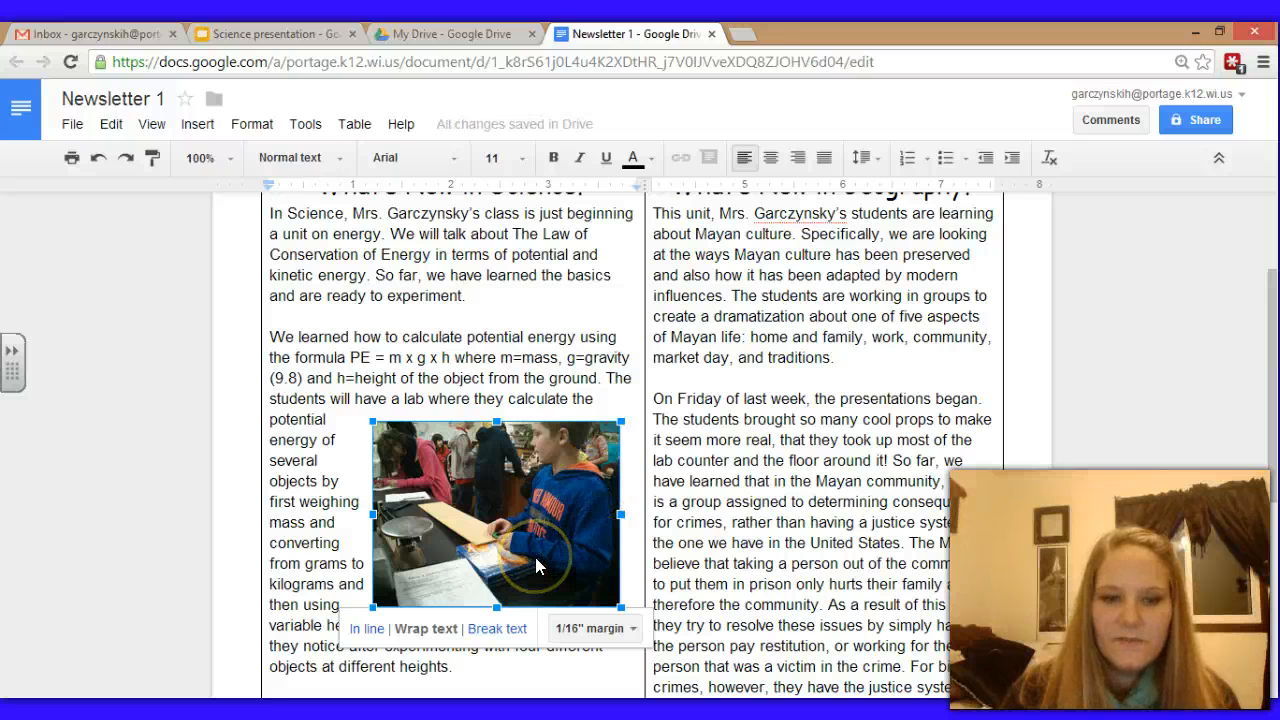
click(505, 628)
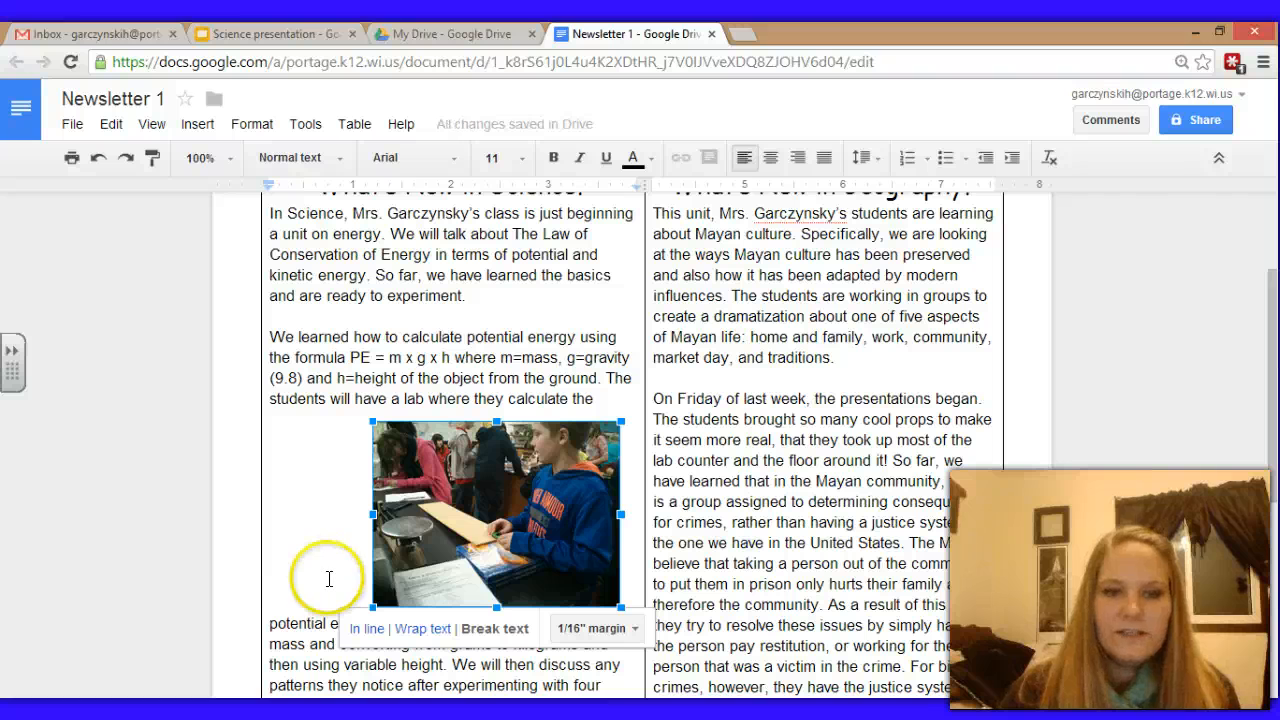
click(430, 629)
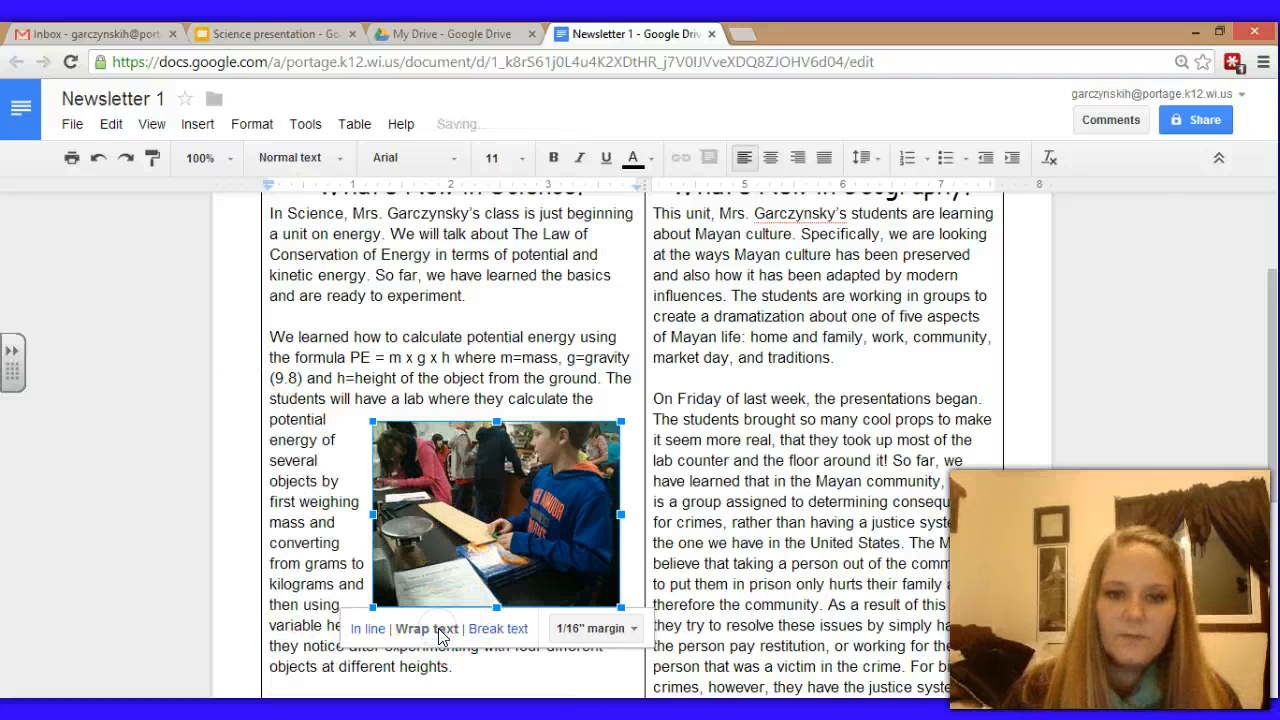
Upload a second classroom photo and insert it at the end of the second science paragraph
click(1141, 469)
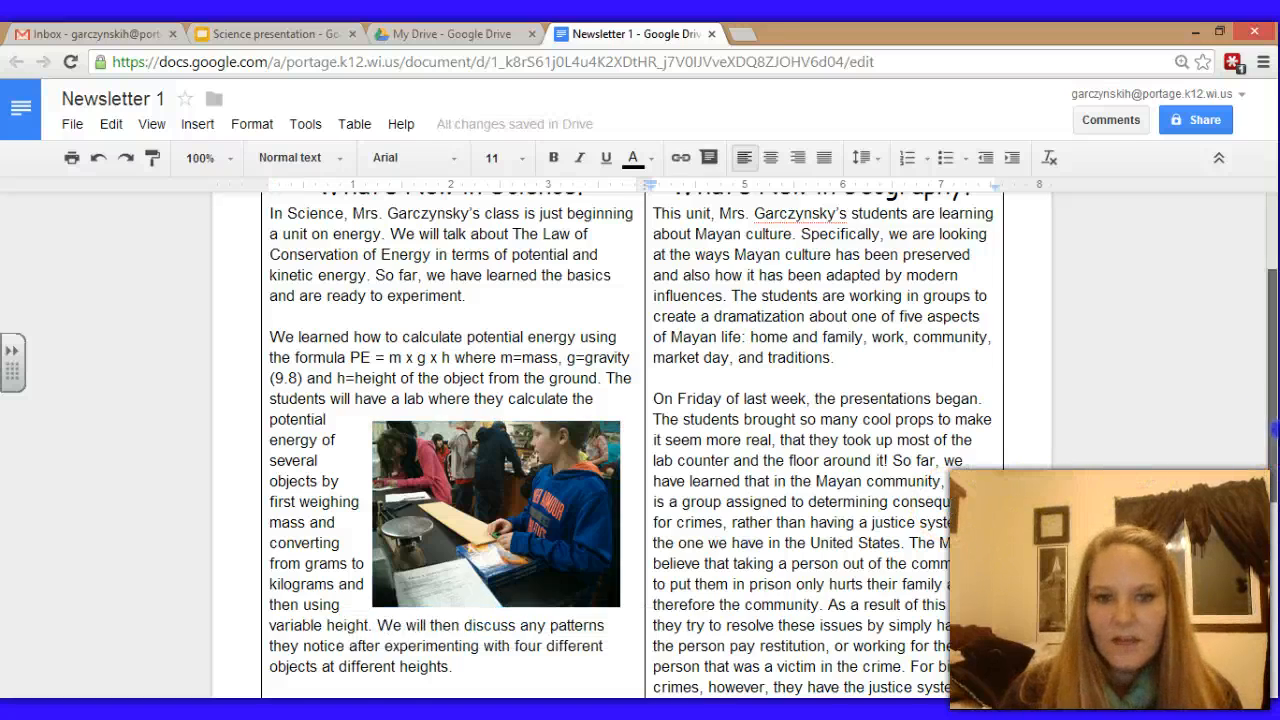
scroll(616, 345, down, 5)
scroll(616, 345, up, 6)
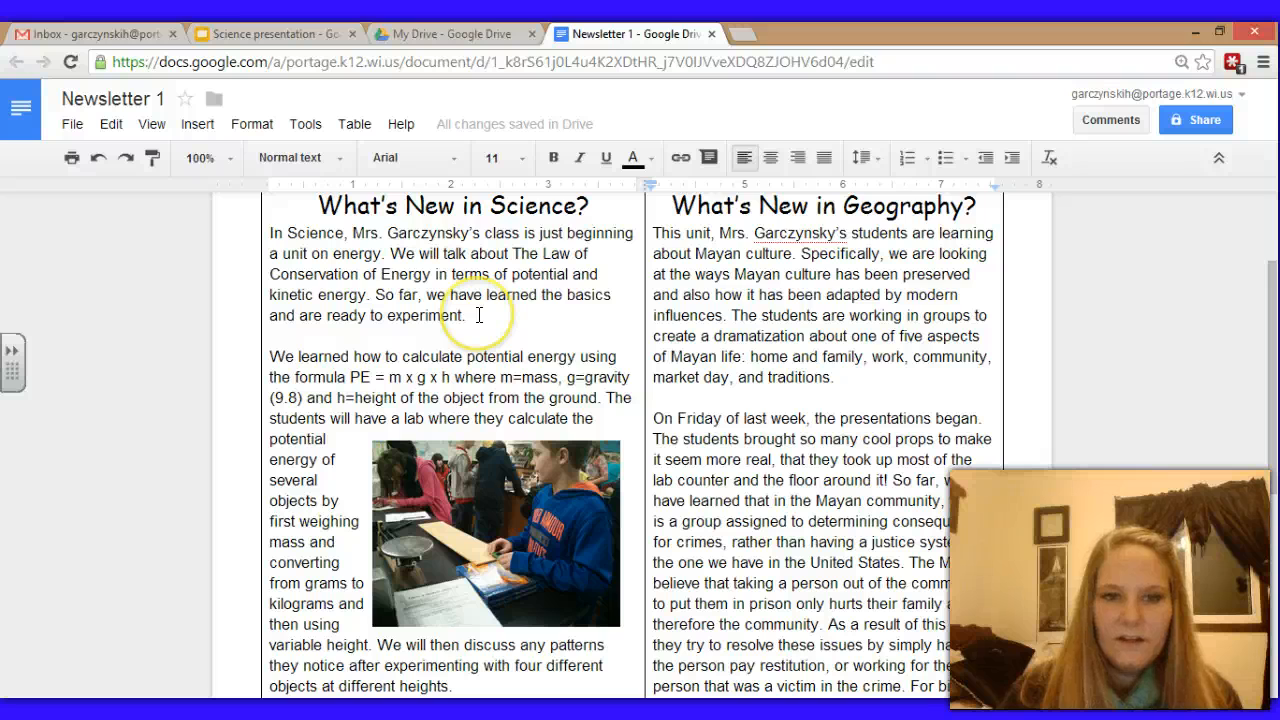
scroll(1195, 405, down, 3)
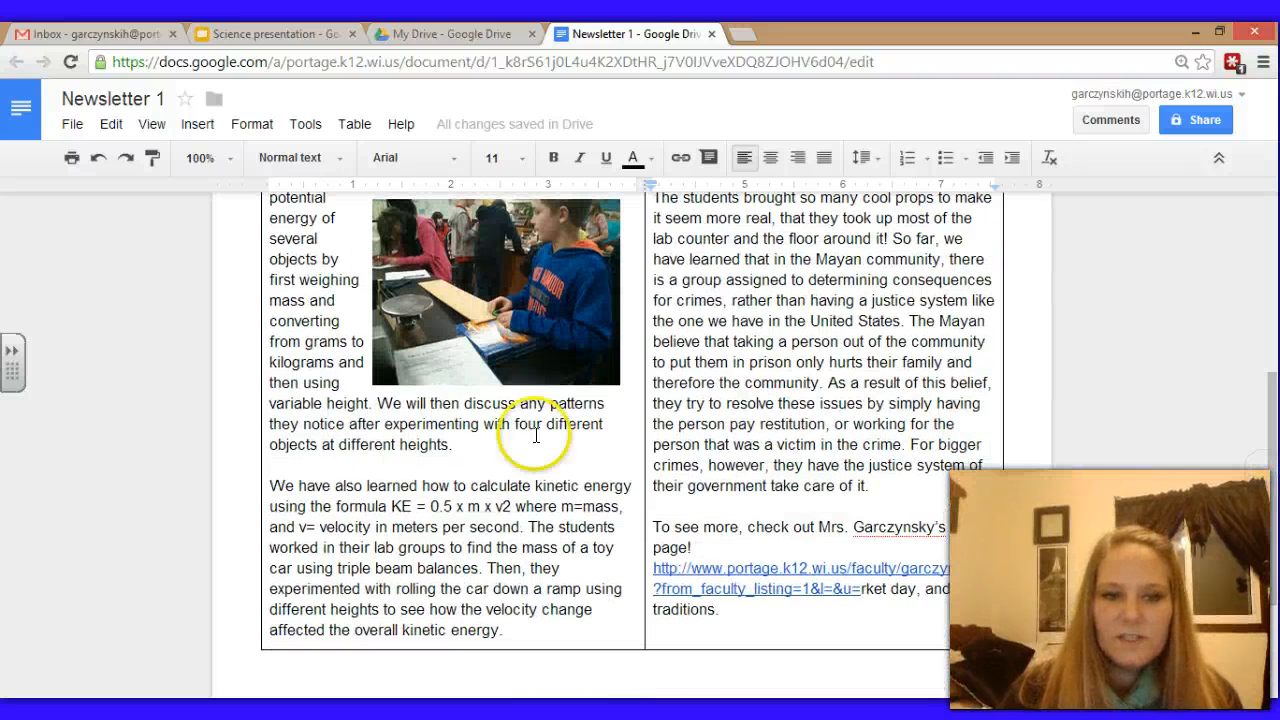
click(466, 450)
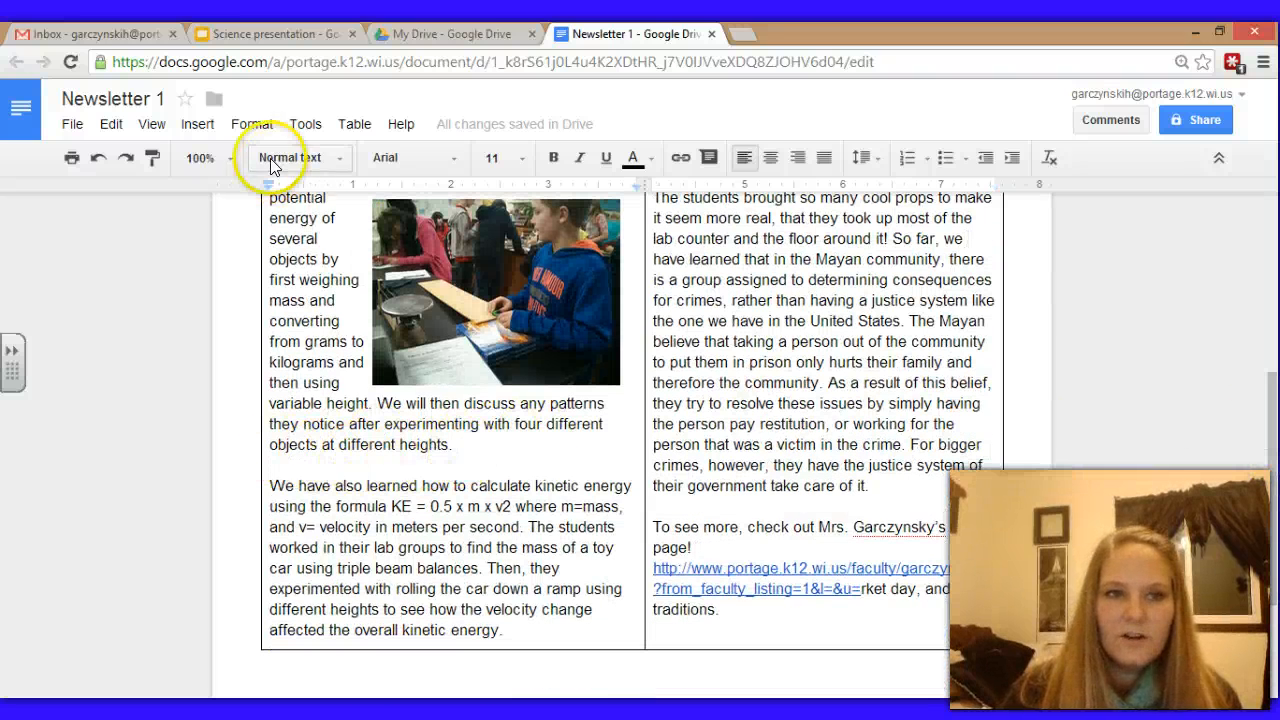
click(326, 128)
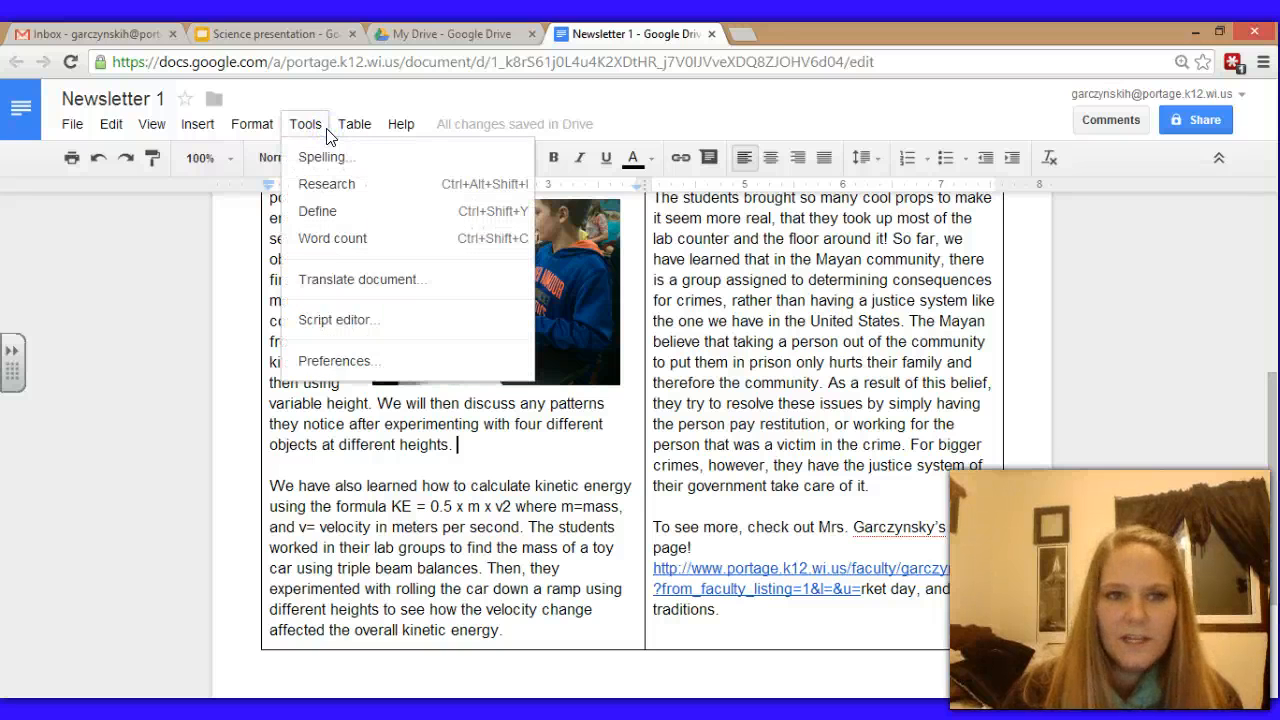
mouse_move(200, 126)
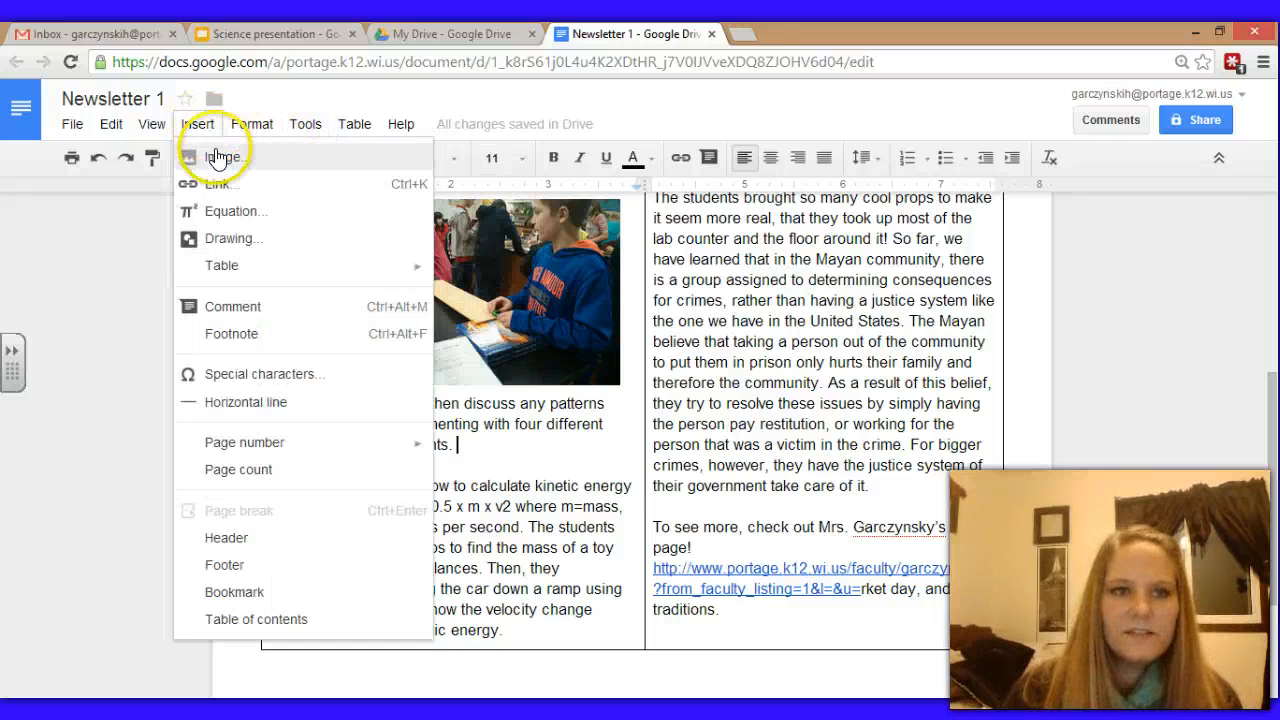
click(216, 157)
click(757, 420)
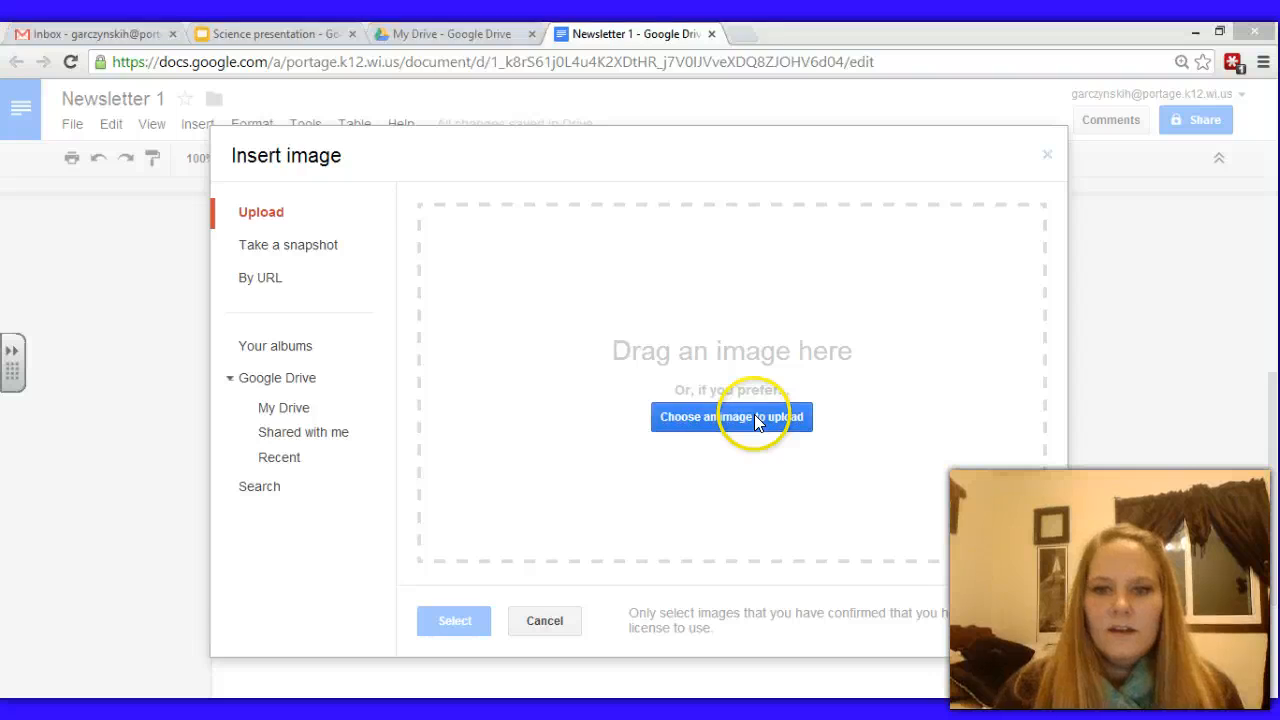
click(422, 186)
click(639, 585)
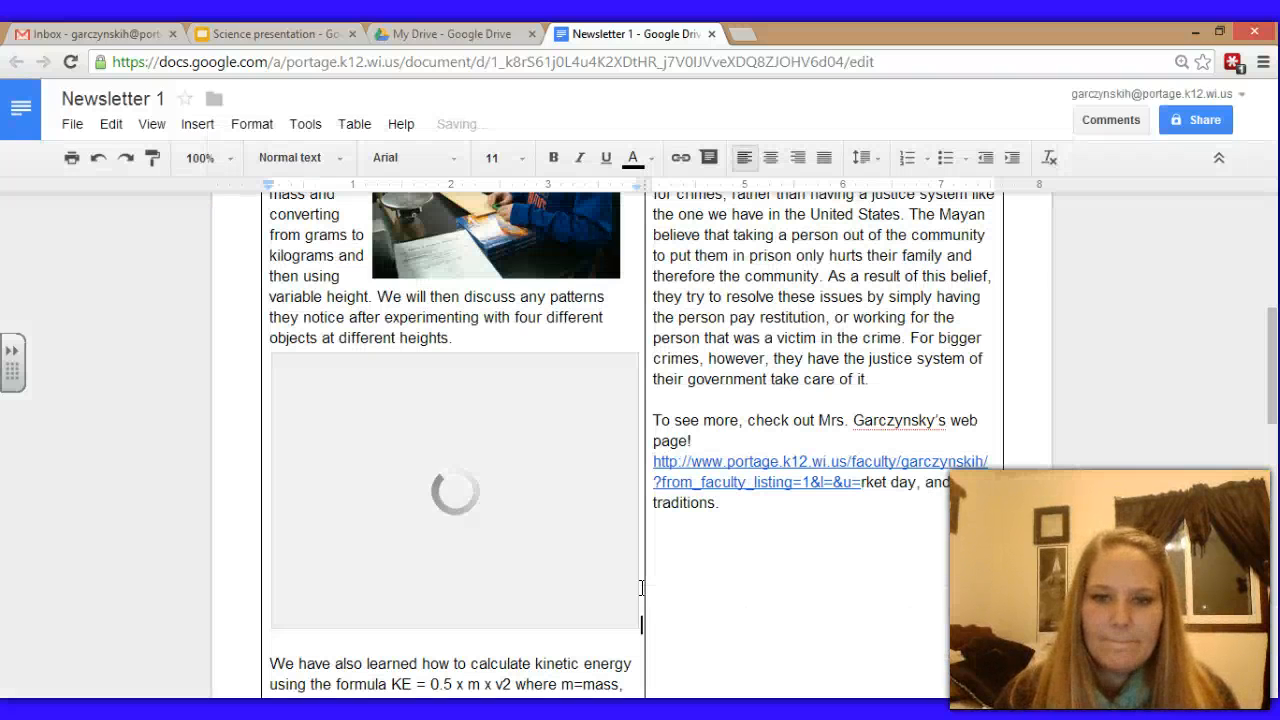
Shrink the new photo proportionally to about 60% of the science column's width and wrap the third science paragraph around its right side
drag(638, 625, 519, 513)
click(379, 535)
click(401, 426)
drag(402, 486, 424, 491)
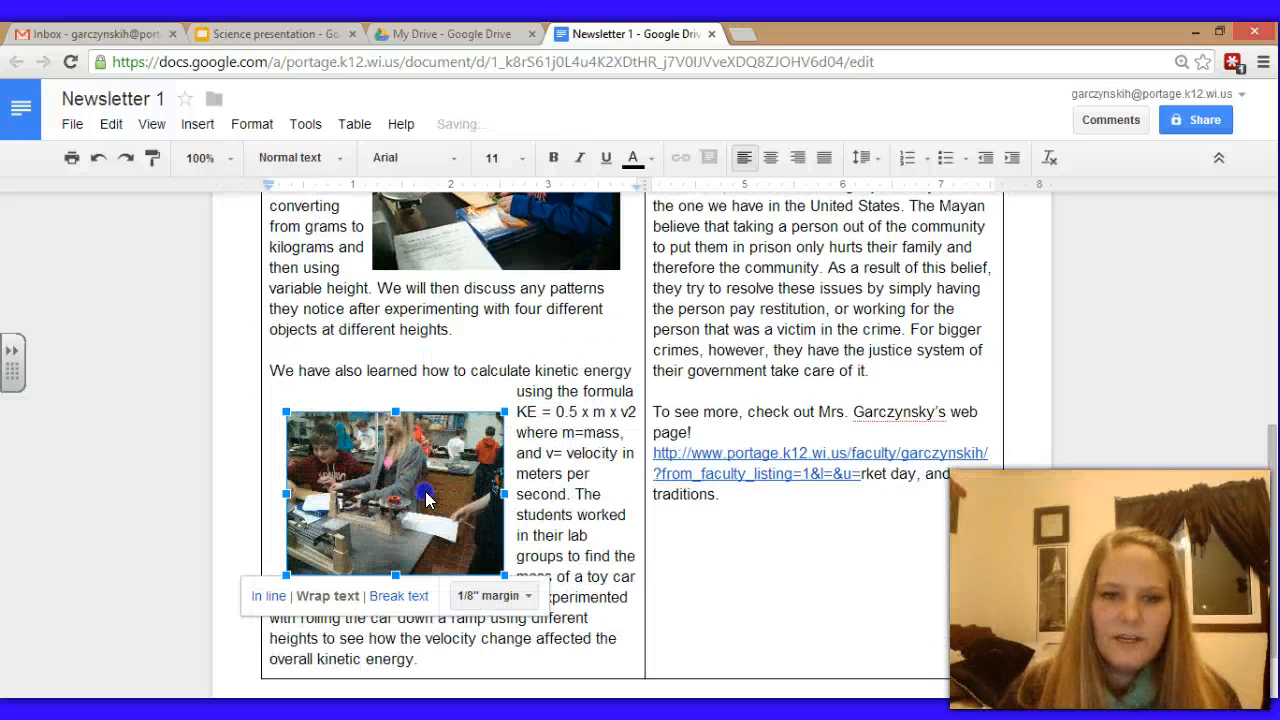
Reduce the text margin of the second science photo to 1/16" and deselect it
click(495, 595)
click(503, 399)
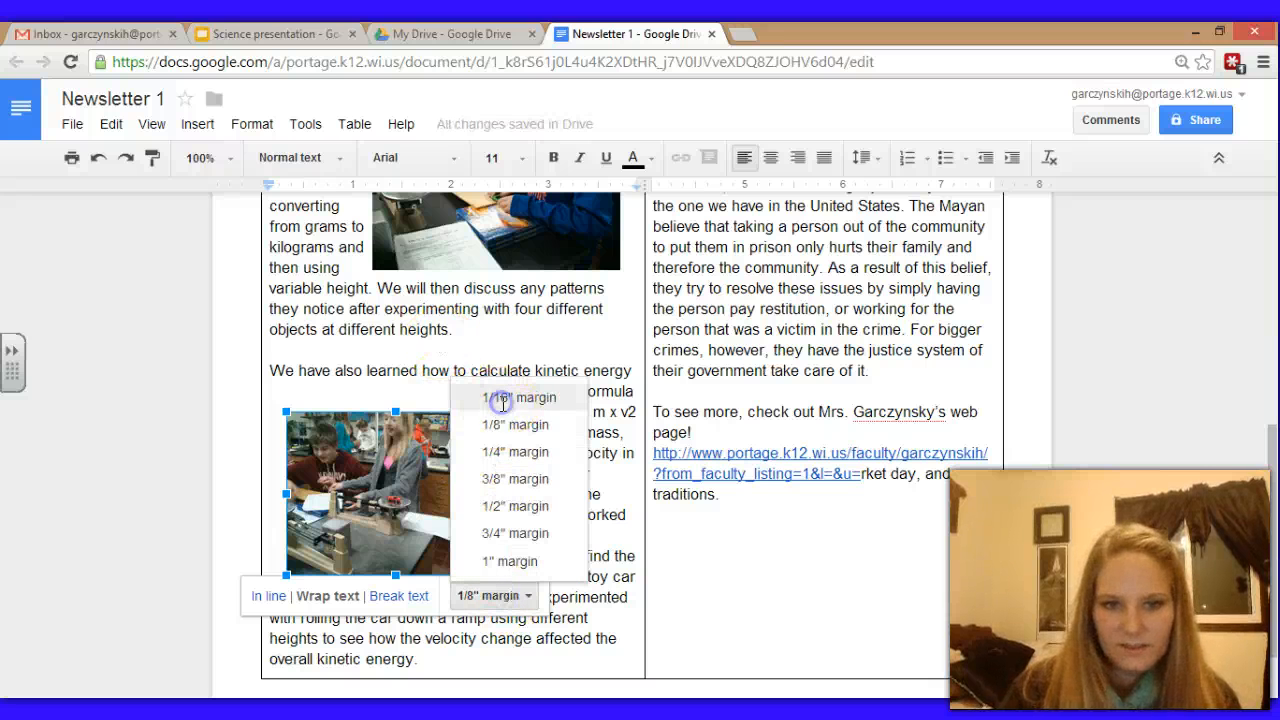
click(601, 643)
click(1093, 559)
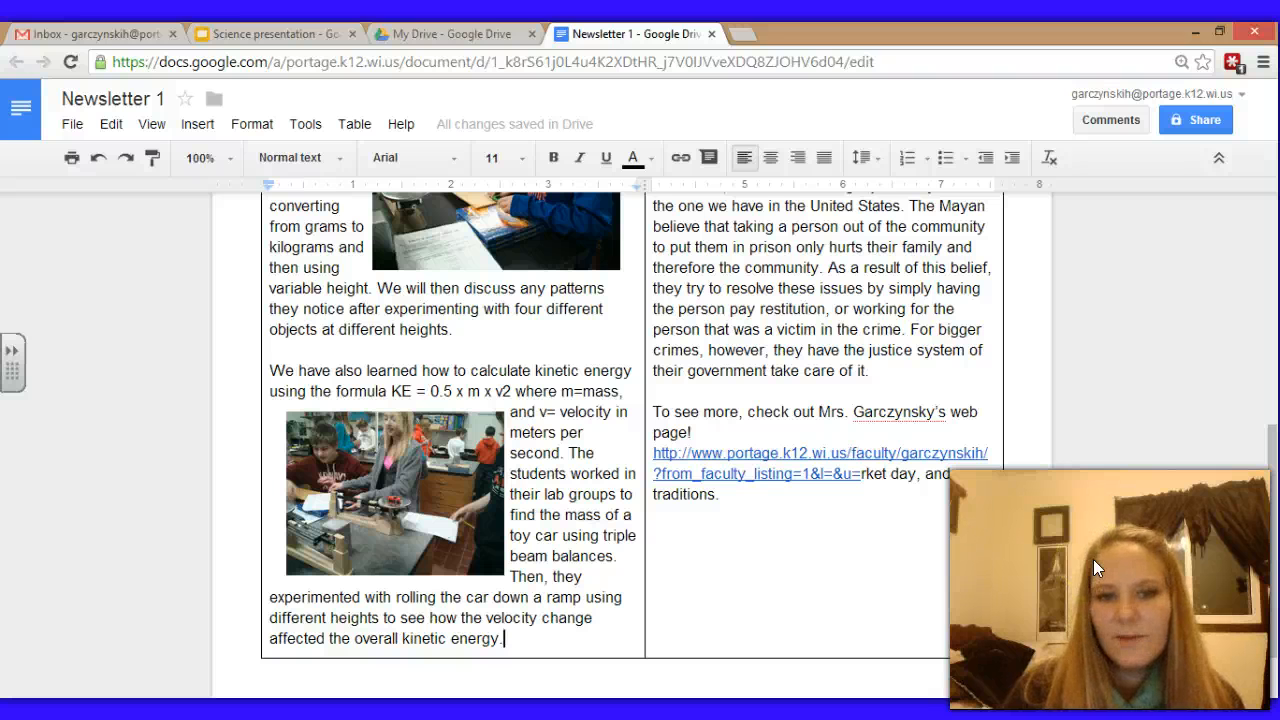
Upload the photo of the bags on the lab counter and insert it after the second geography paragraph
drag(1272, 455, 1268, 360)
click(870, 571)
click(305, 123)
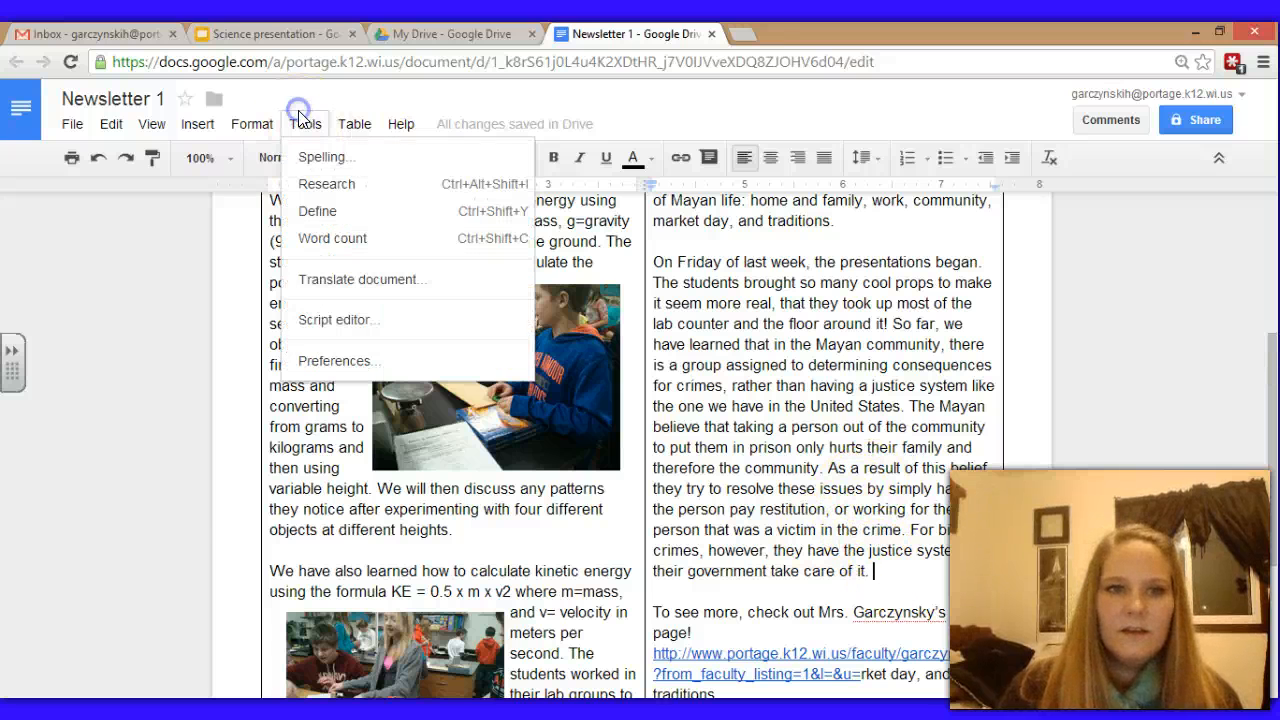
mouse_move(197, 123)
click(213, 163)
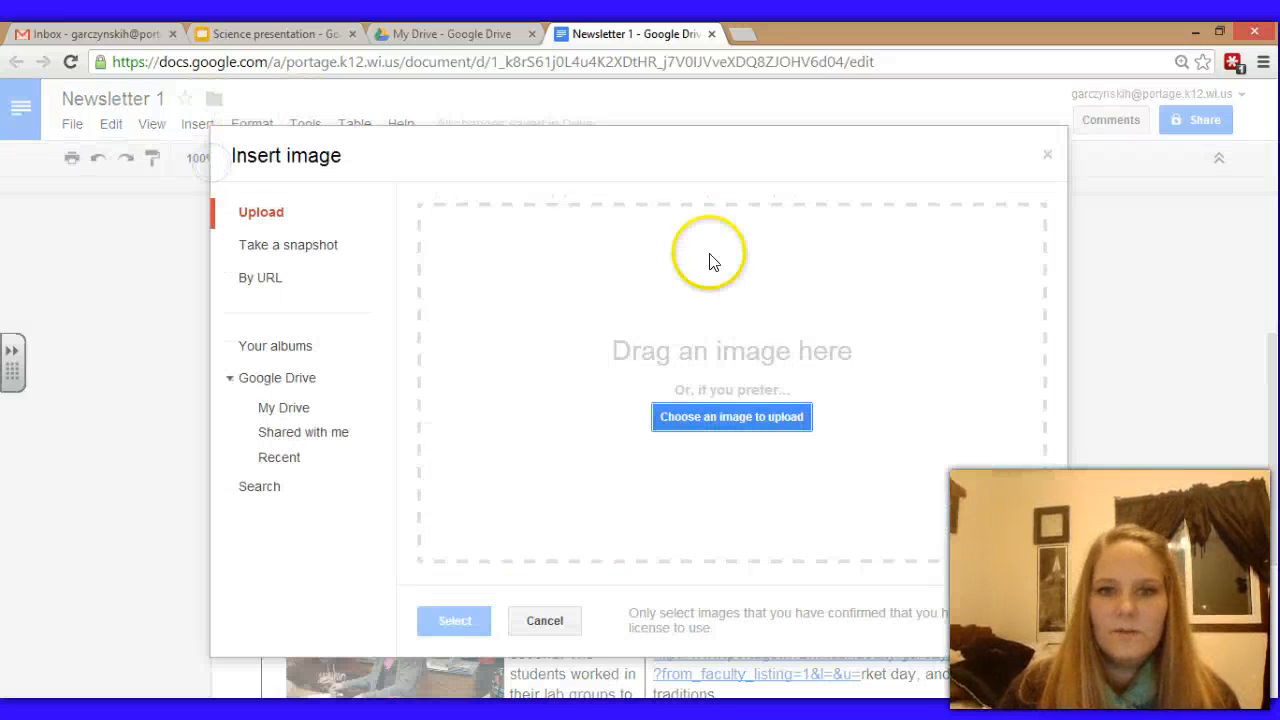
click(718, 428)
double_click(228, 177)
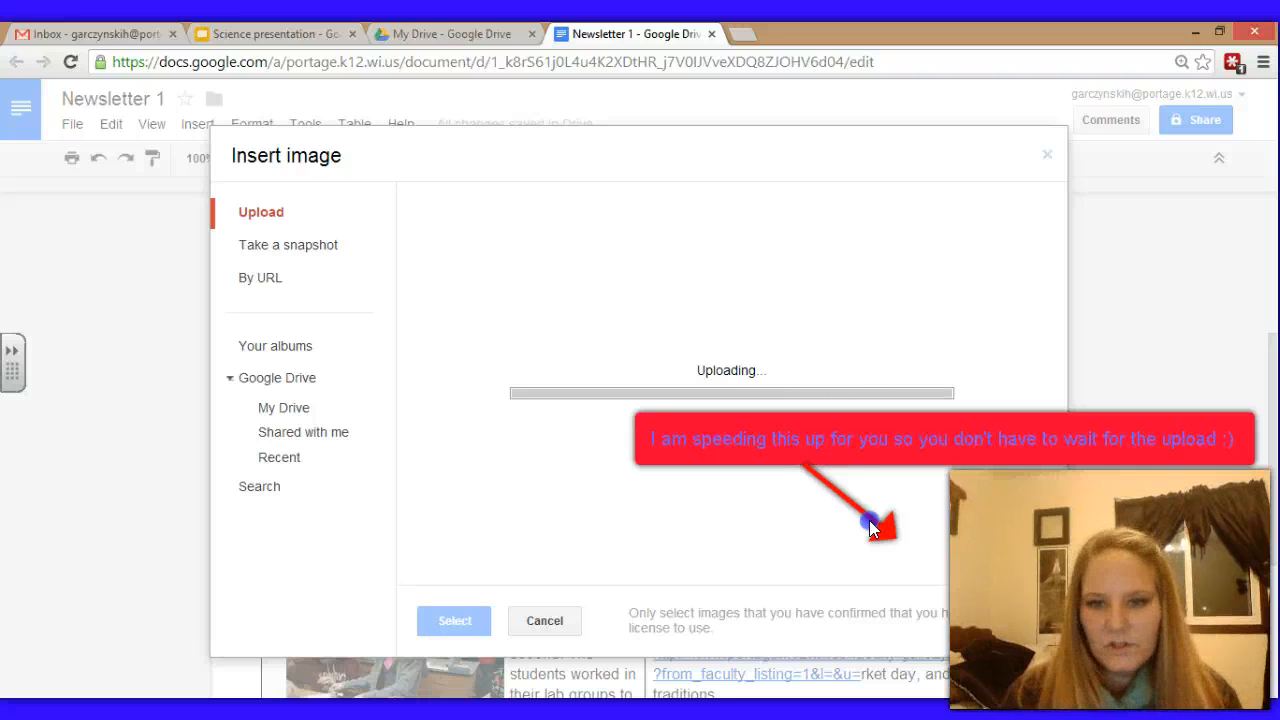
click(936, 577)
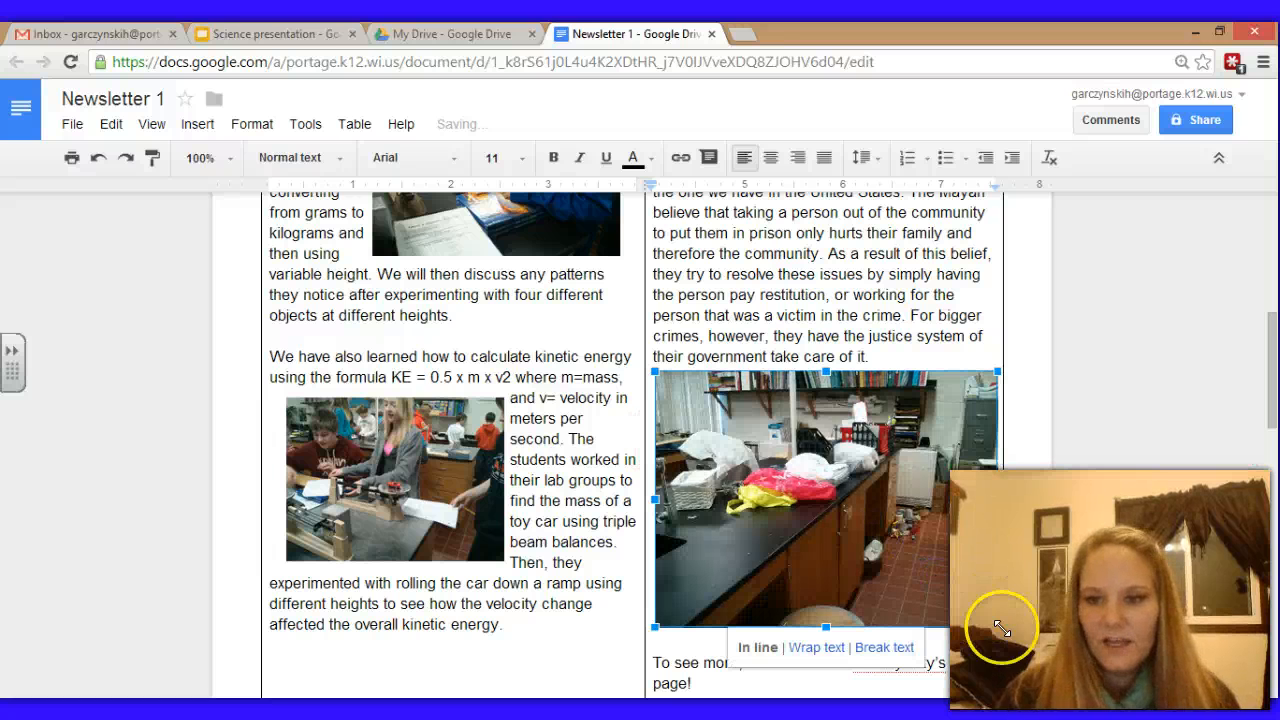
Shrink the geography photo to about two thirds of the column's width and wrap the end of the second geography paragraph around it
drag(997, 625, 880, 538)
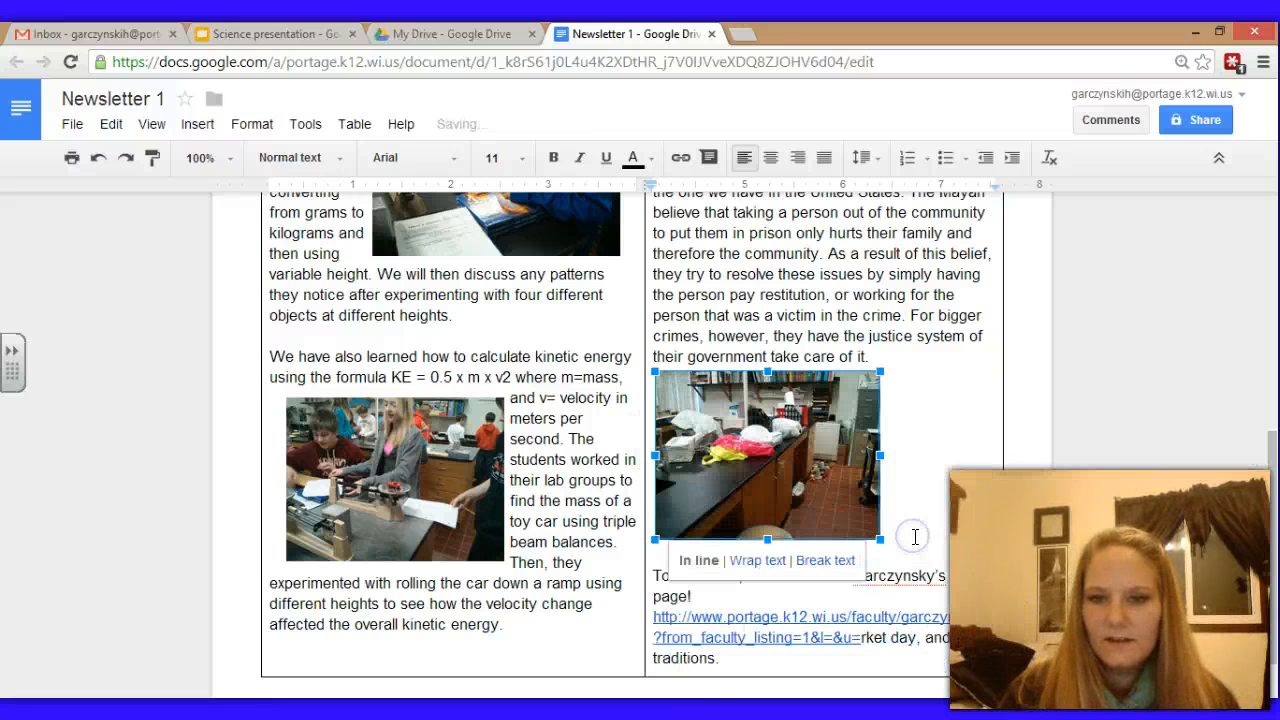
click(763, 561)
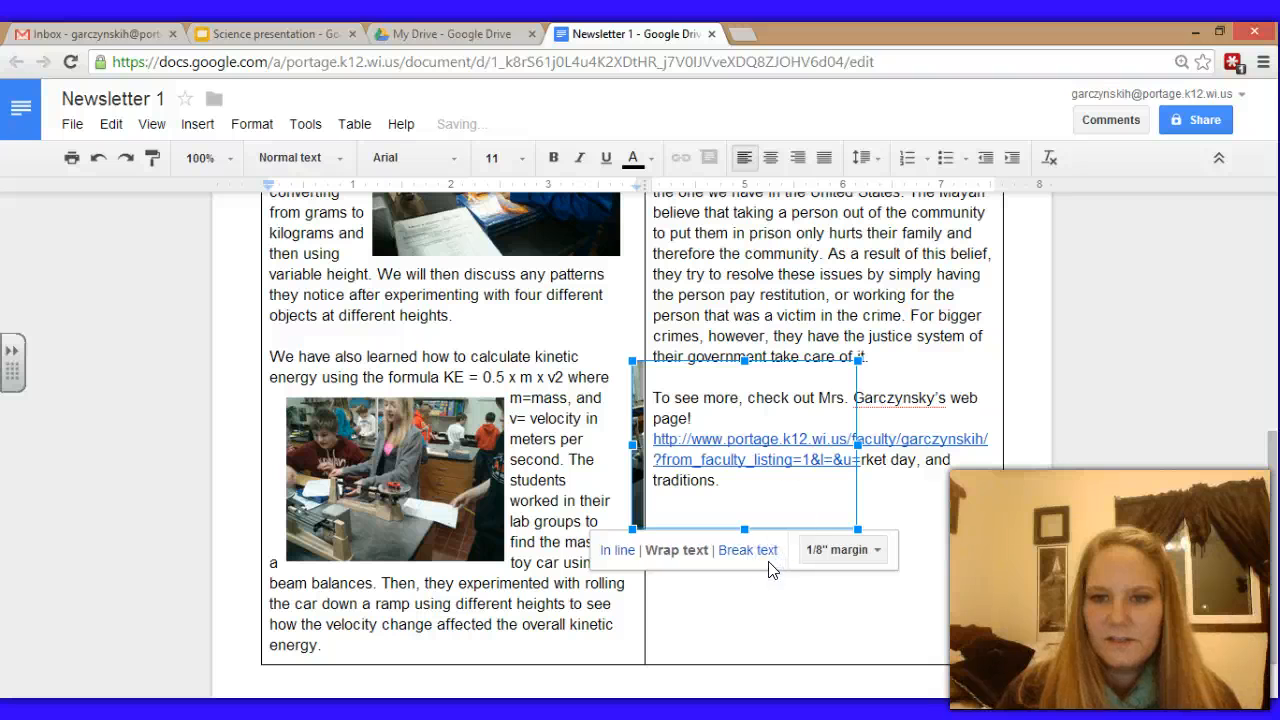
drag(640, 395, 745, 365)
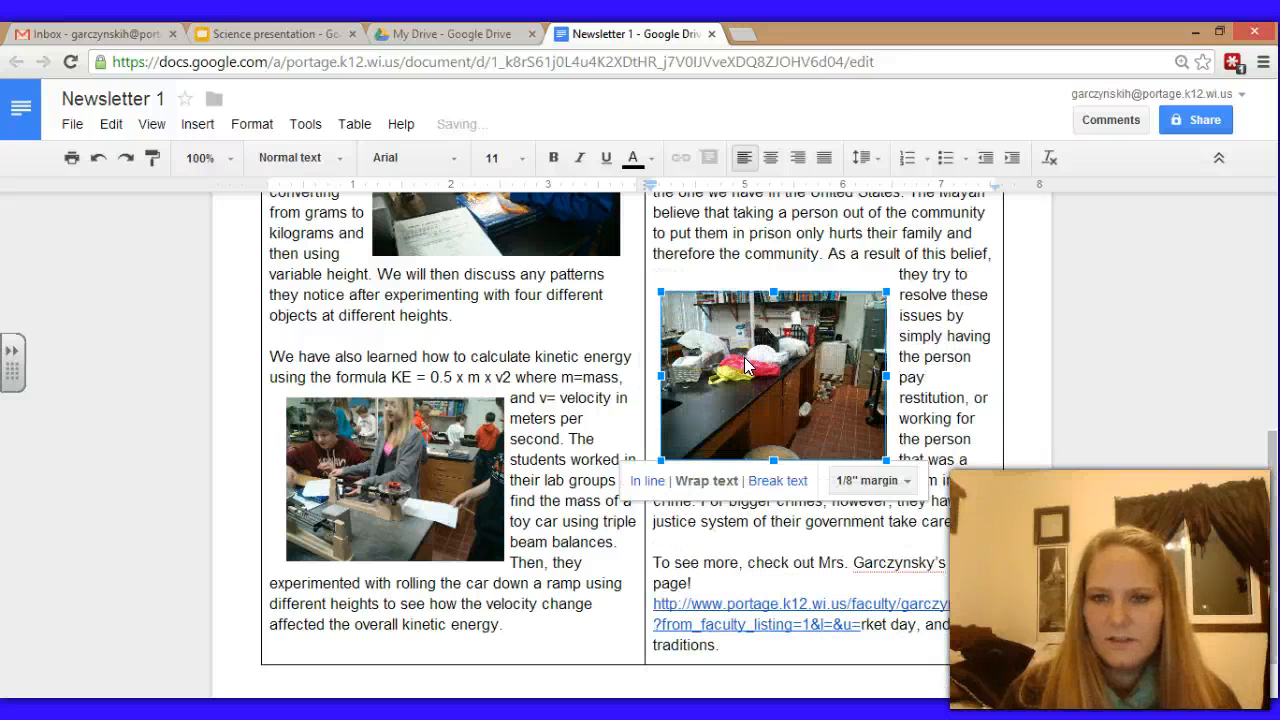
Set the geography photo's text margin to 1/16" and align the photo with the right edge of its column
click(853, 478)
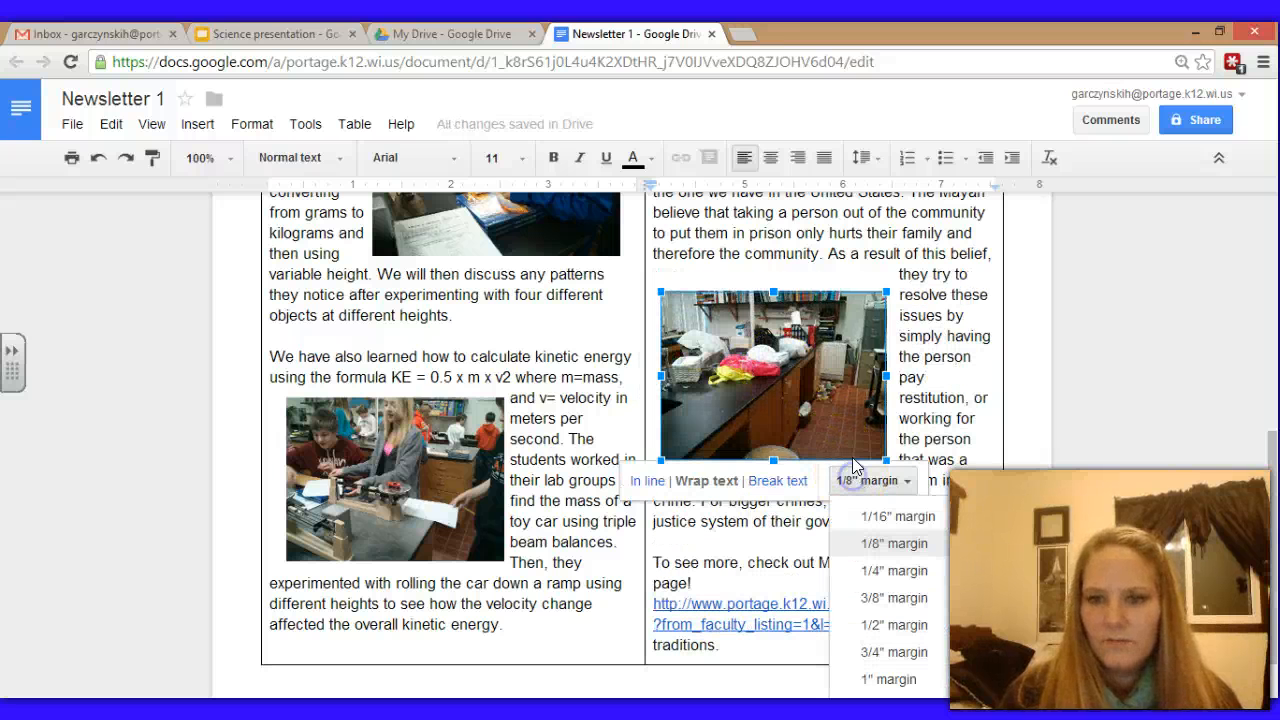
click(862, 512)
drag(817, 400, 925, 370)
click(1093, 367)
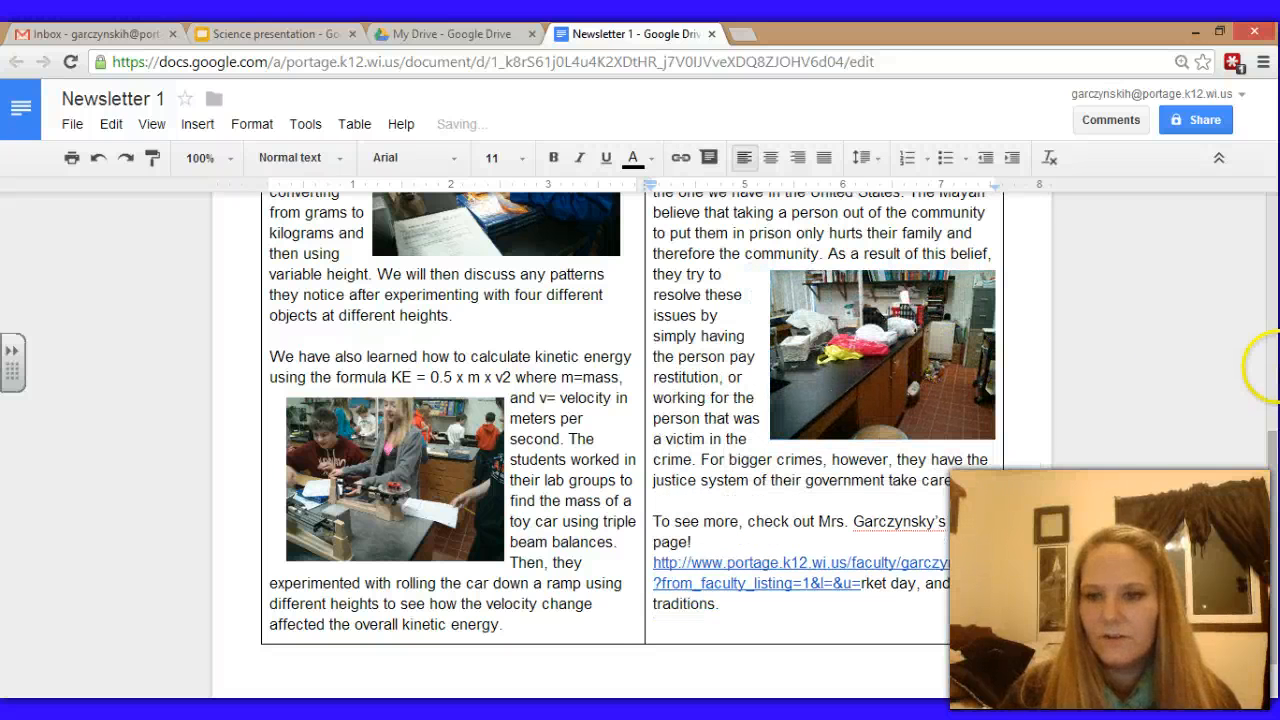
Try justified alignment on the first geography paragraph
drag(1275, 520, 1275, 327)
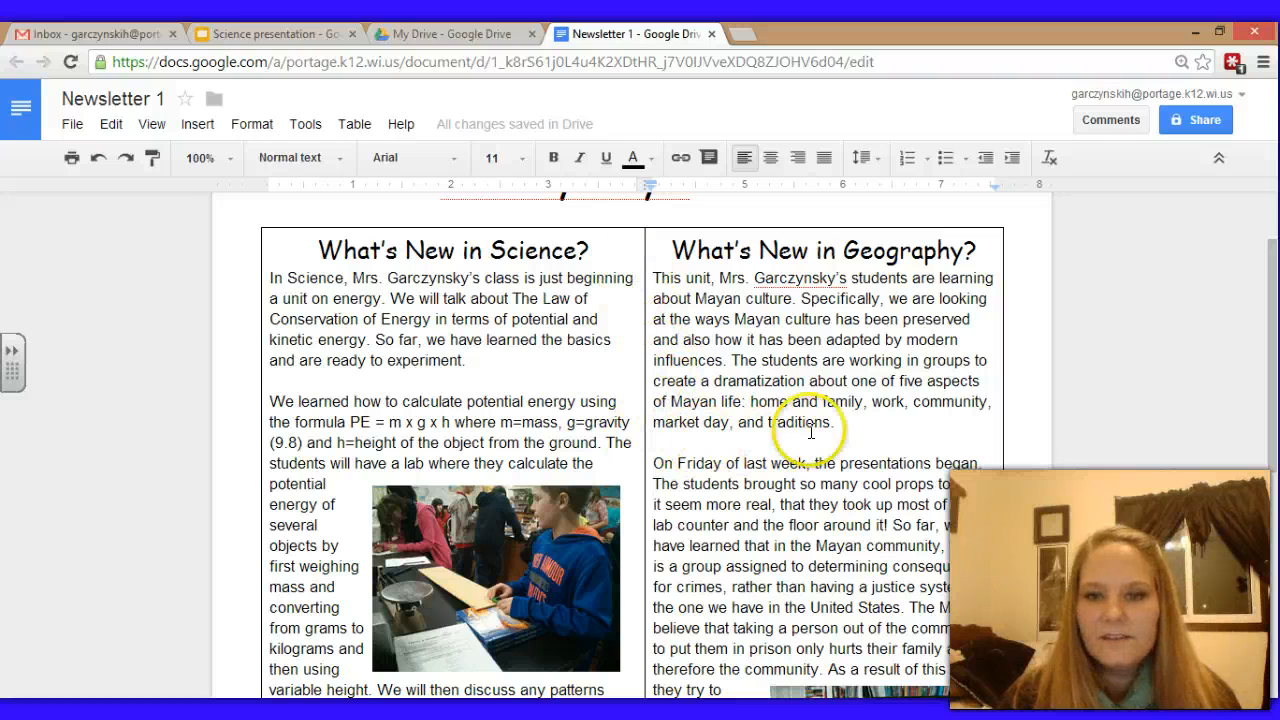
drag(862, 423, 652, 278)
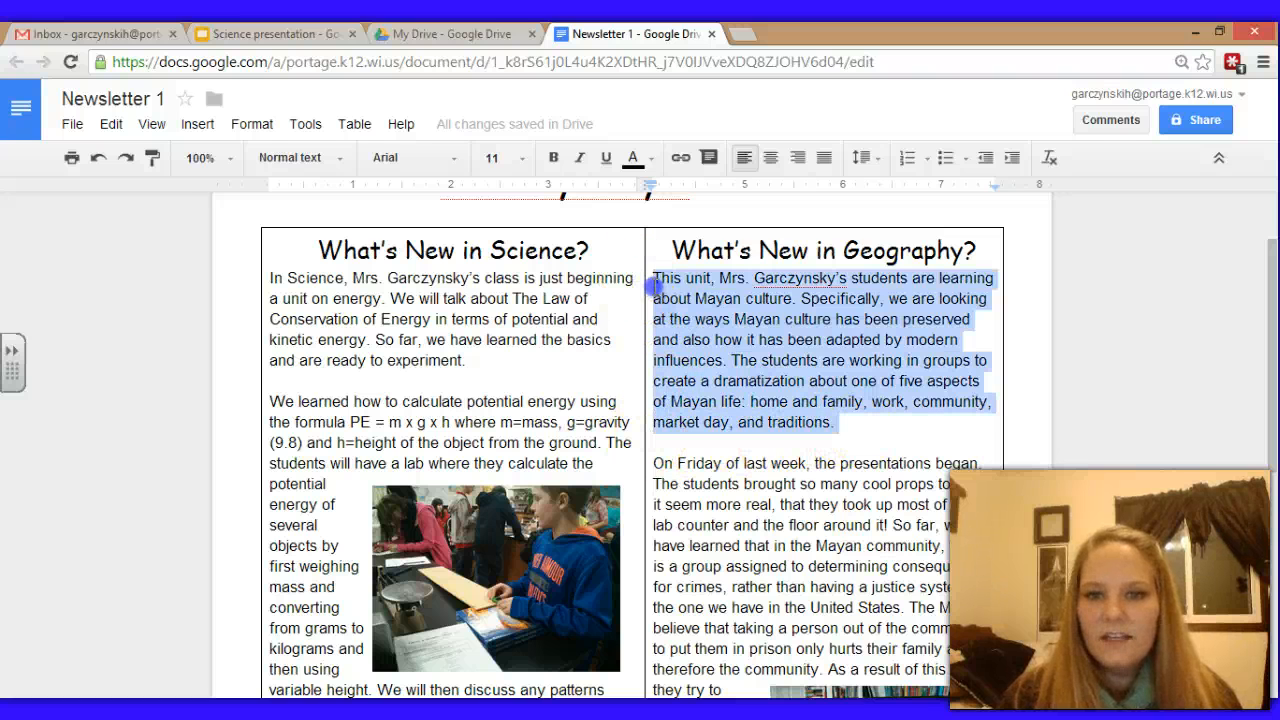
click(822, 160)
click(970, 401)
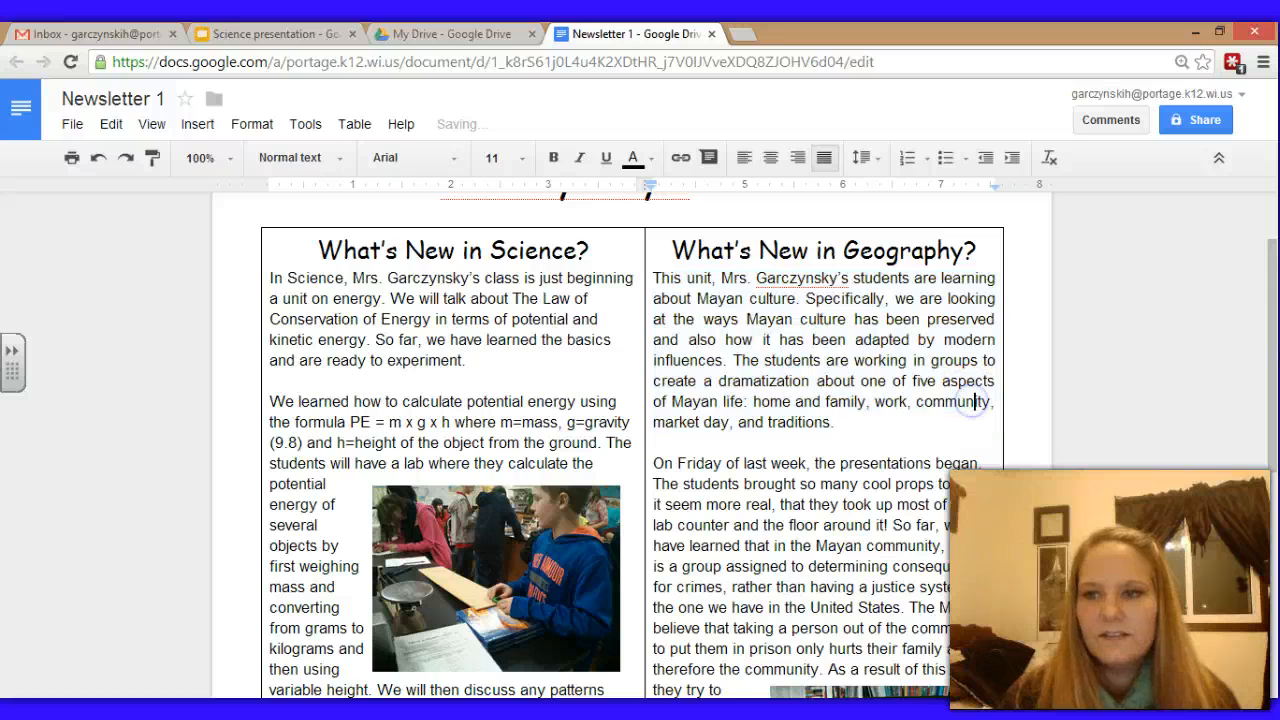
Try justified alignment on the second geography paragraph beside the wrapped photo
scroll(970, 401, down, 2)
scroll(1048, 567, down, 1)
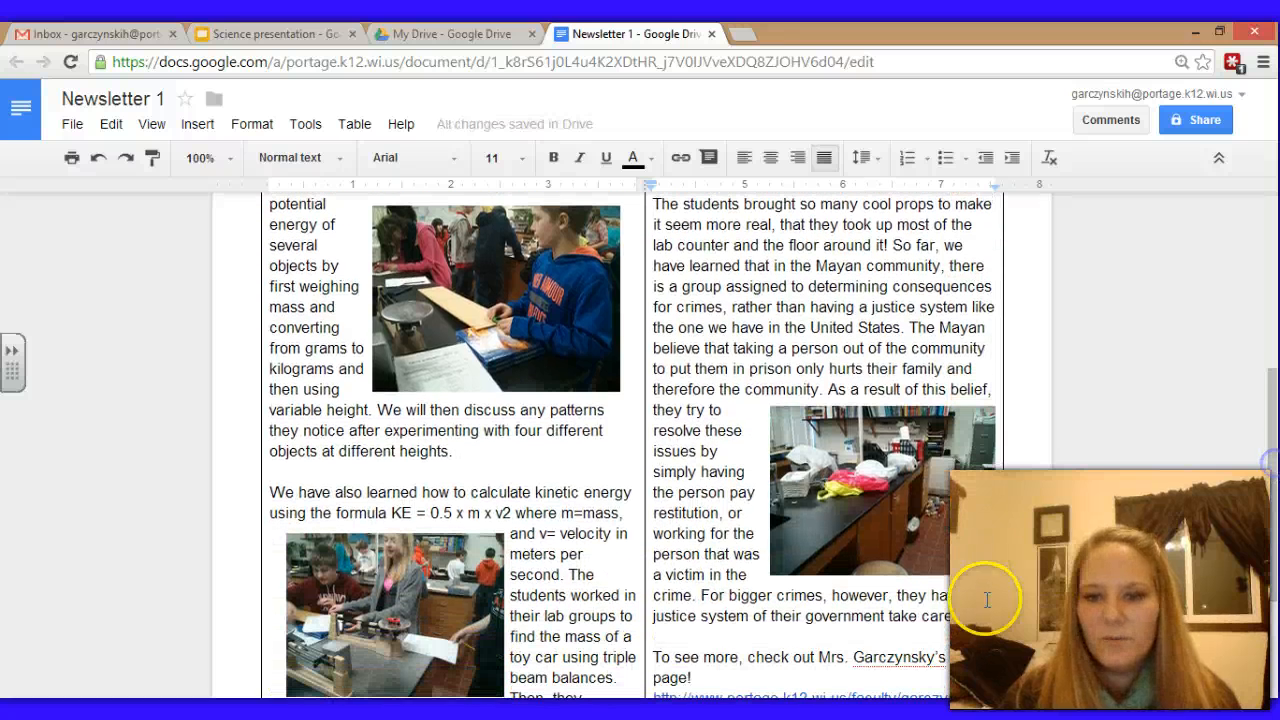
drag(985, 616, 722, 200)
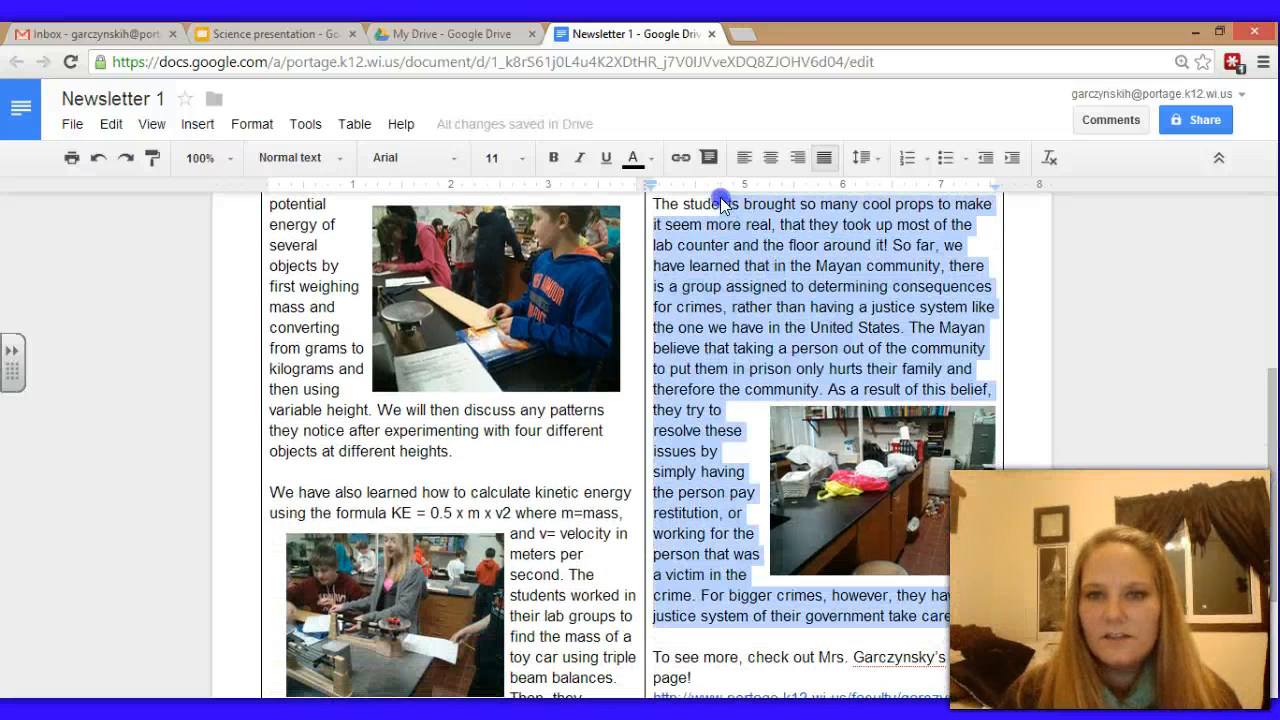
click(824, 160)
click(730, 482)
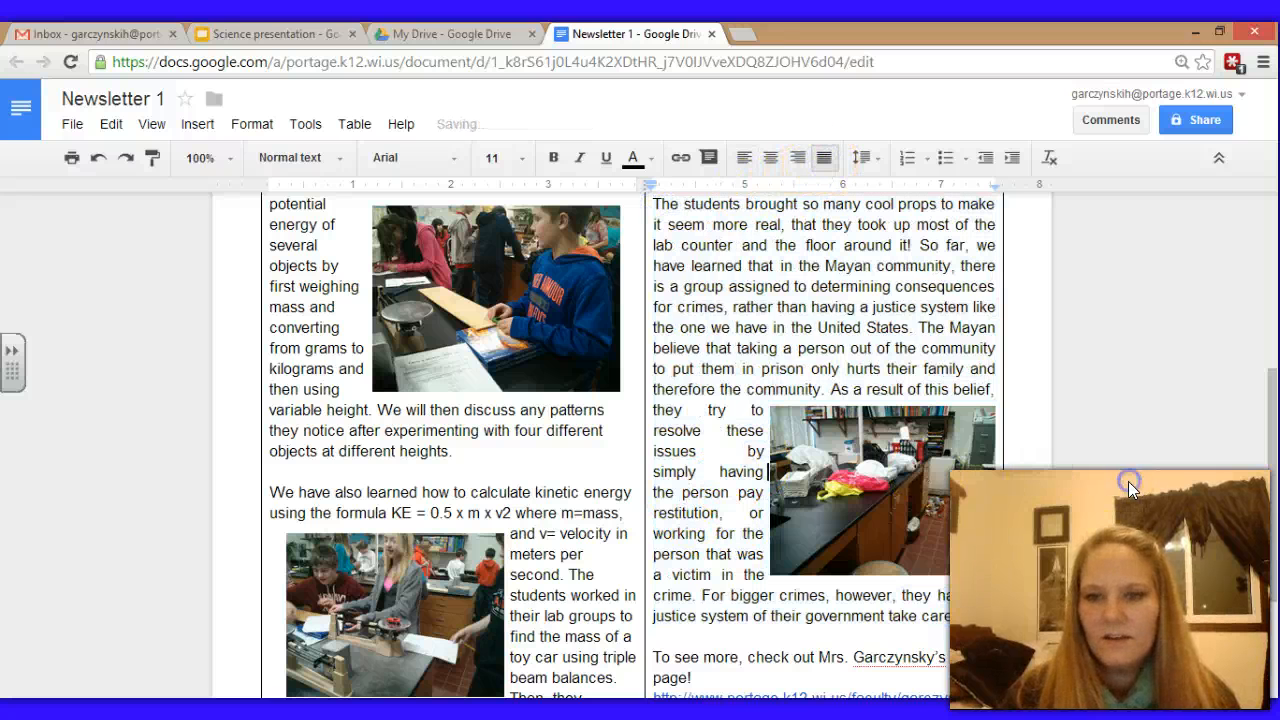
Return both geography paragraphs to left alignment
mouse_move(1272, 472)
mouse_down()
mouse_move(1273, 532)
mouse_move(1274, 350)
mouse_move(1274, 474)
mouse_up()
drag(995, 593, 657, 298)
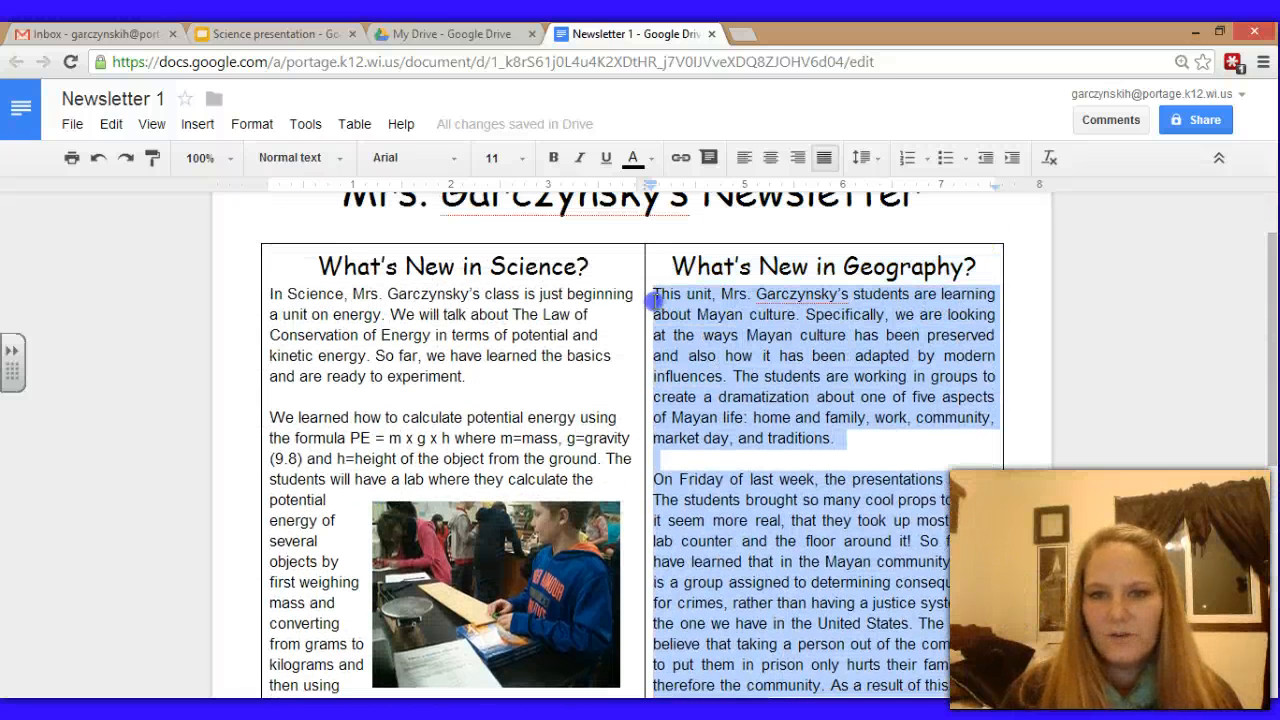
click(744, 158)
click(1259, 422)
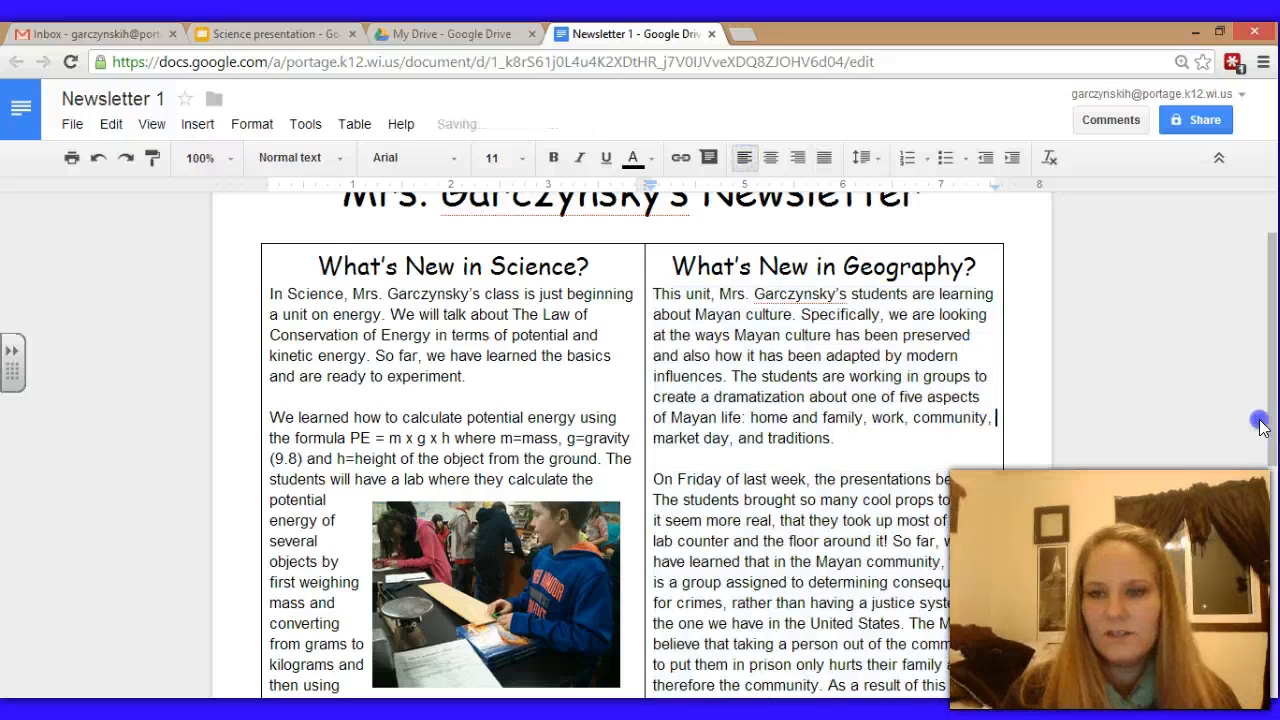
Change the page color of the newsletter to dark purple in the page setup
drag(1275, 358, 1272, 554)
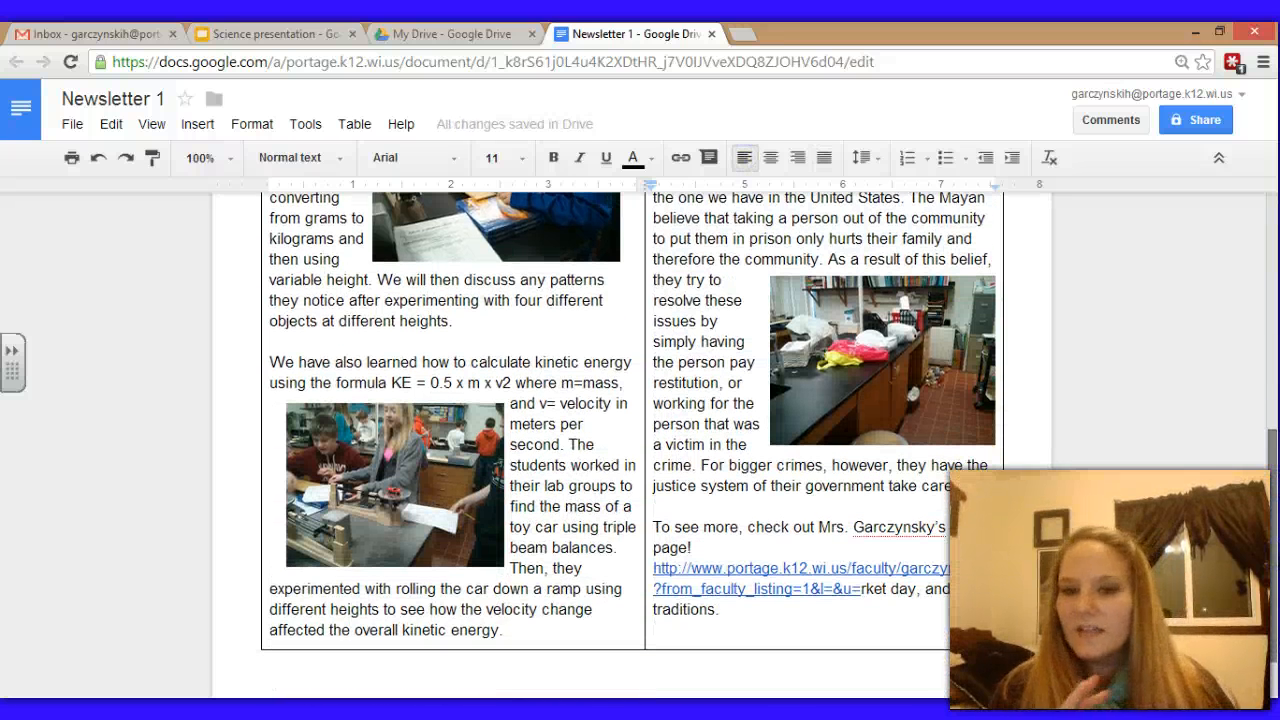
drag(1272, 554, 1272, 376)
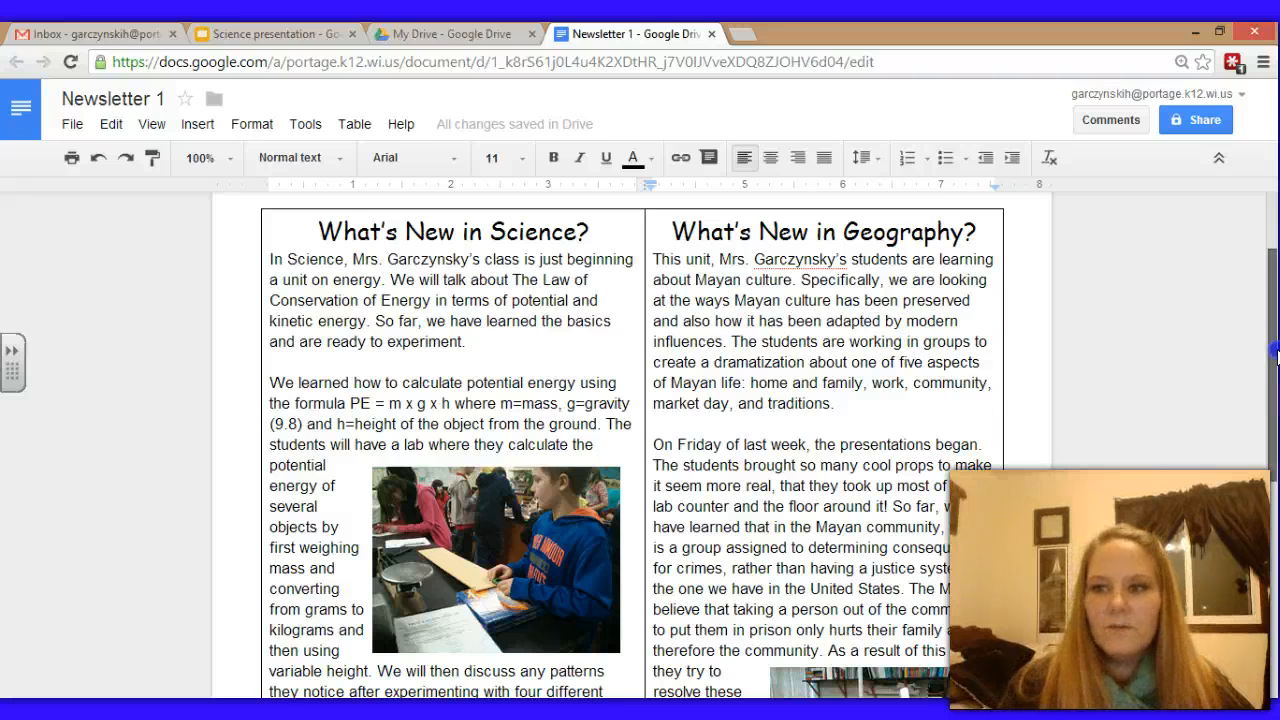
drag(1274, 390, 1270, 318)
click(76, 125)
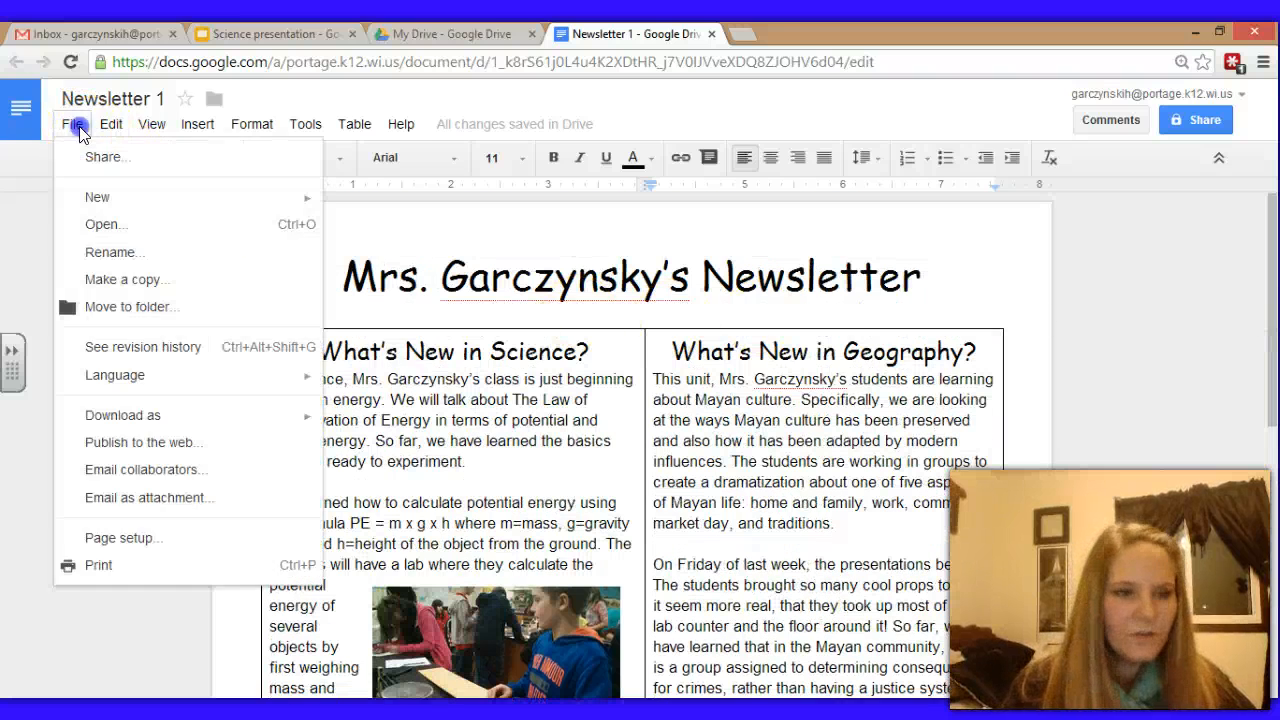
click(180, 541)
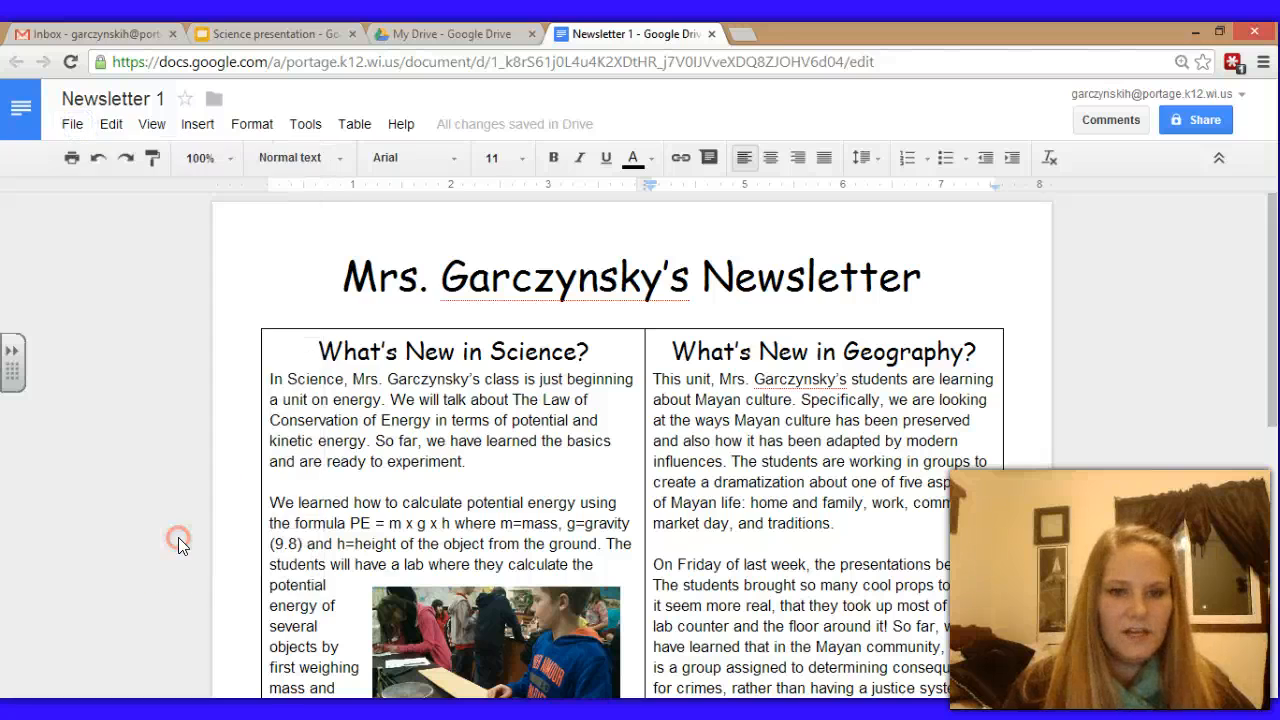
click(489, 463)
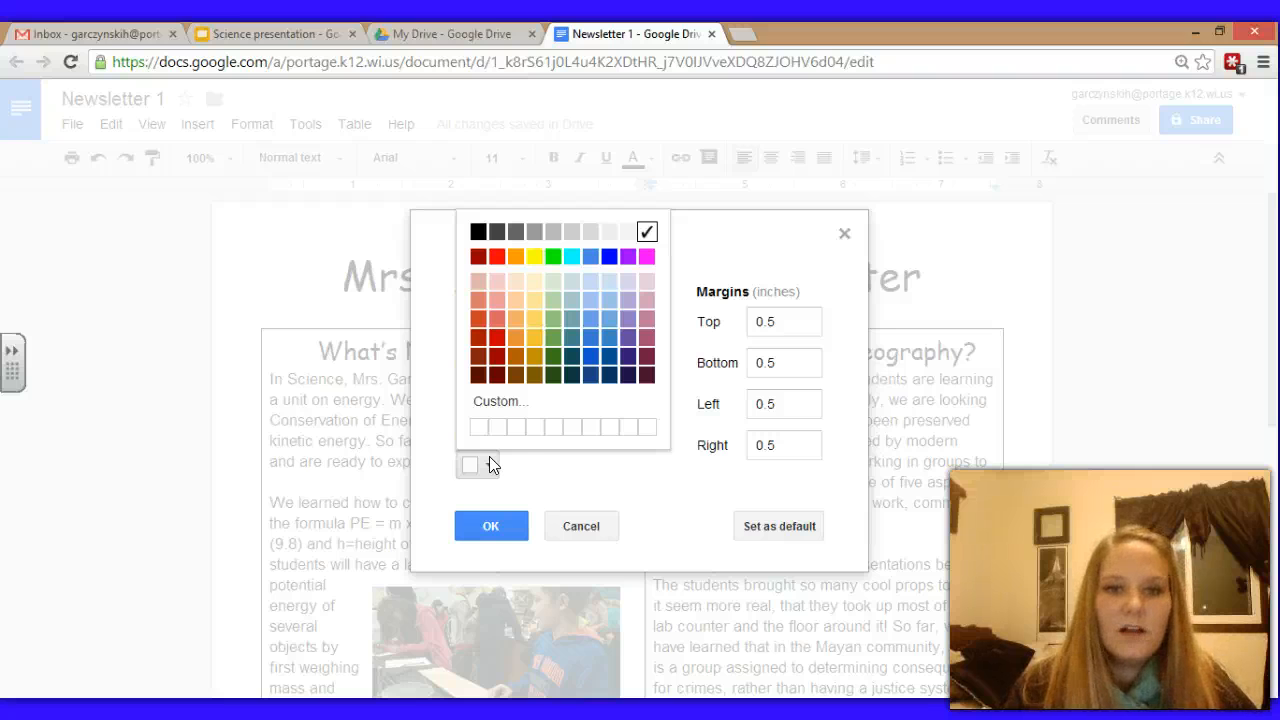
click(630, 350)
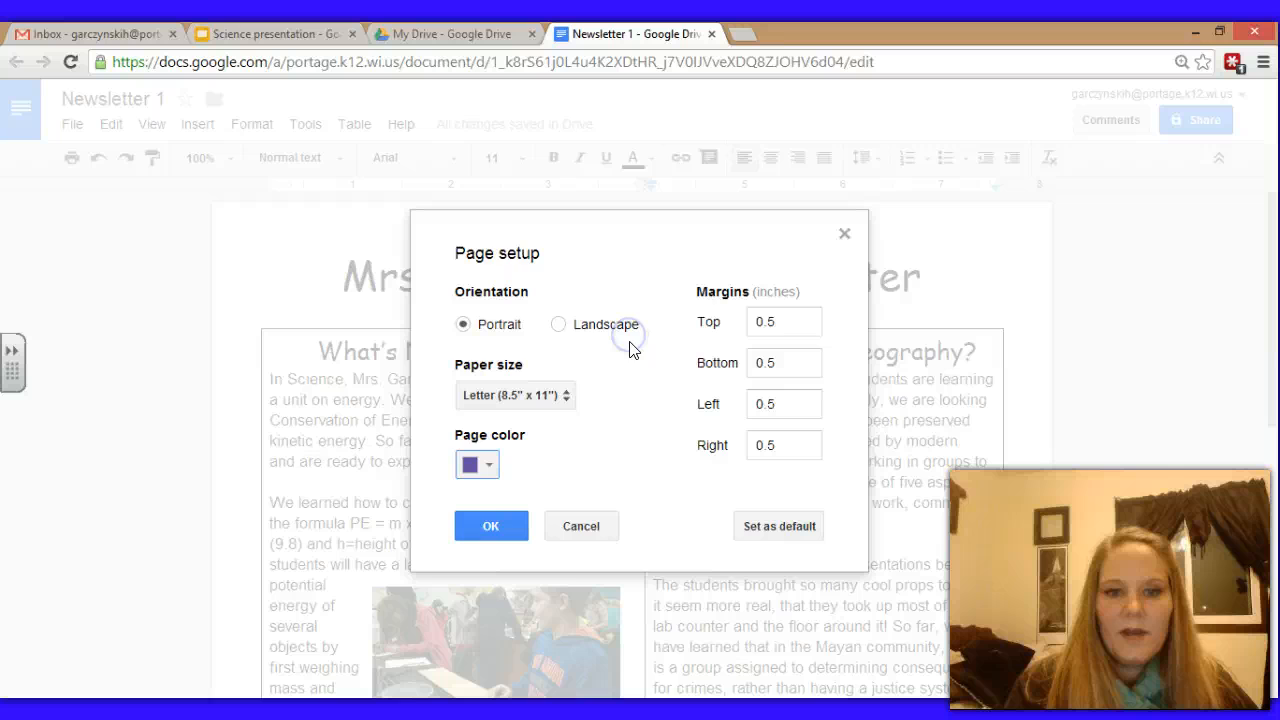
click(485, 529)
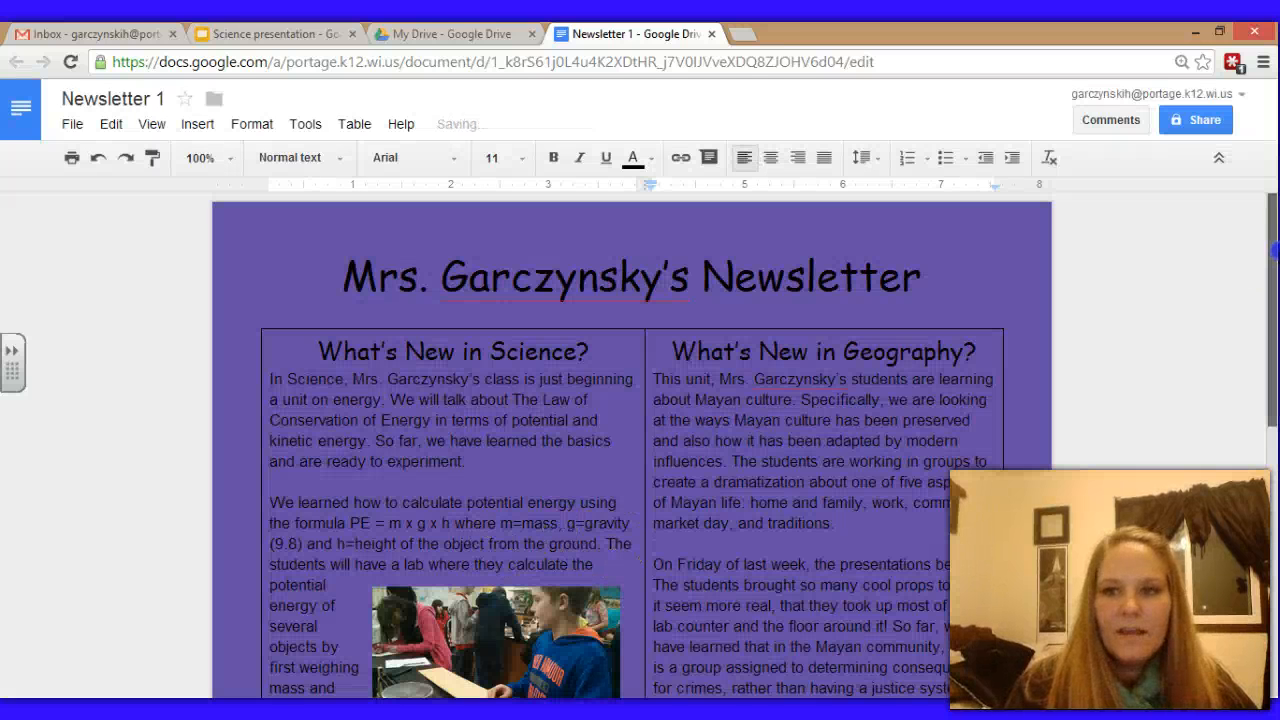
Set the newsletter title's text color to yellow
drag(935, 278, 333, 283)
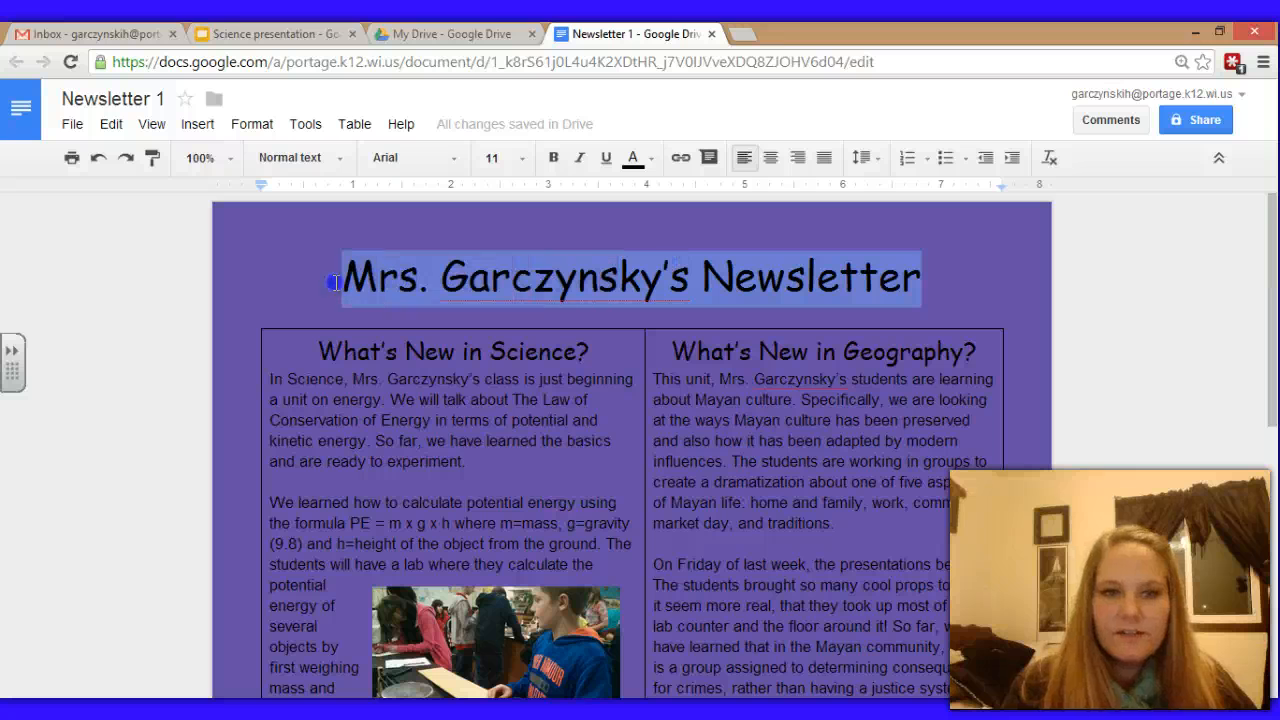
click(653, 167)
click(698, 259)
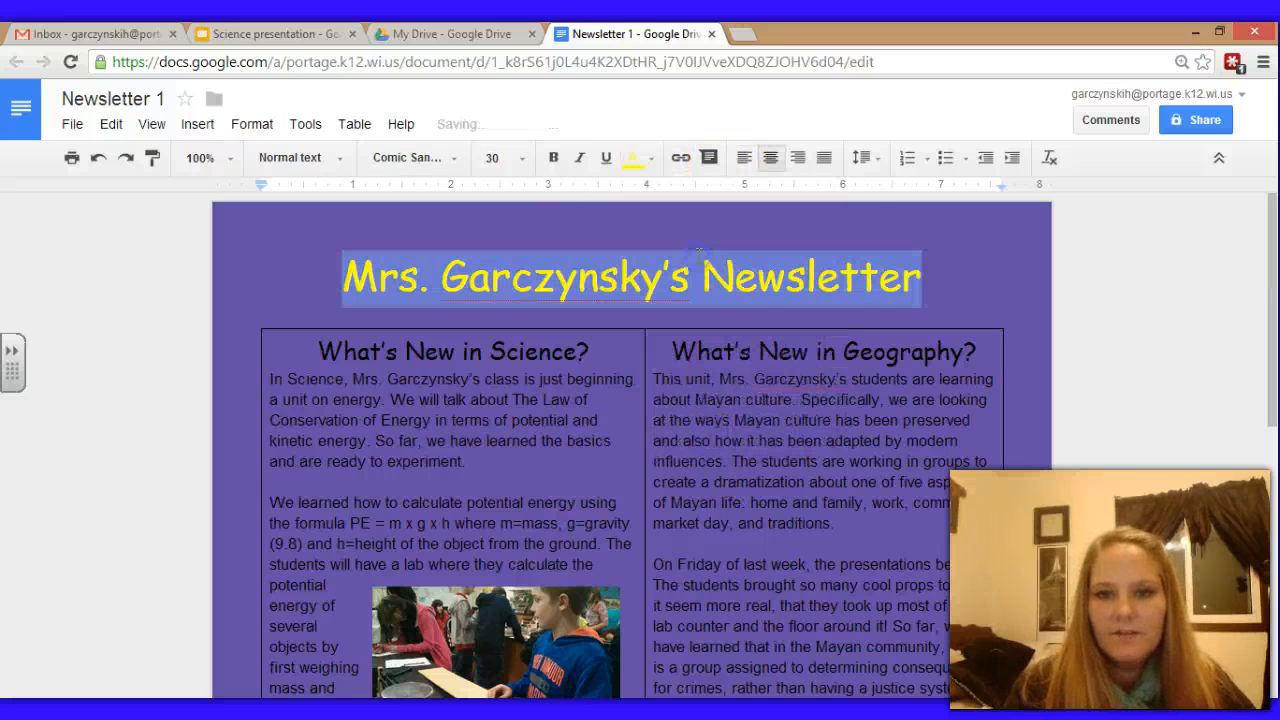
Try left-aligning the newsletter title and undo the alignment change
key(ctrl+shift+l)
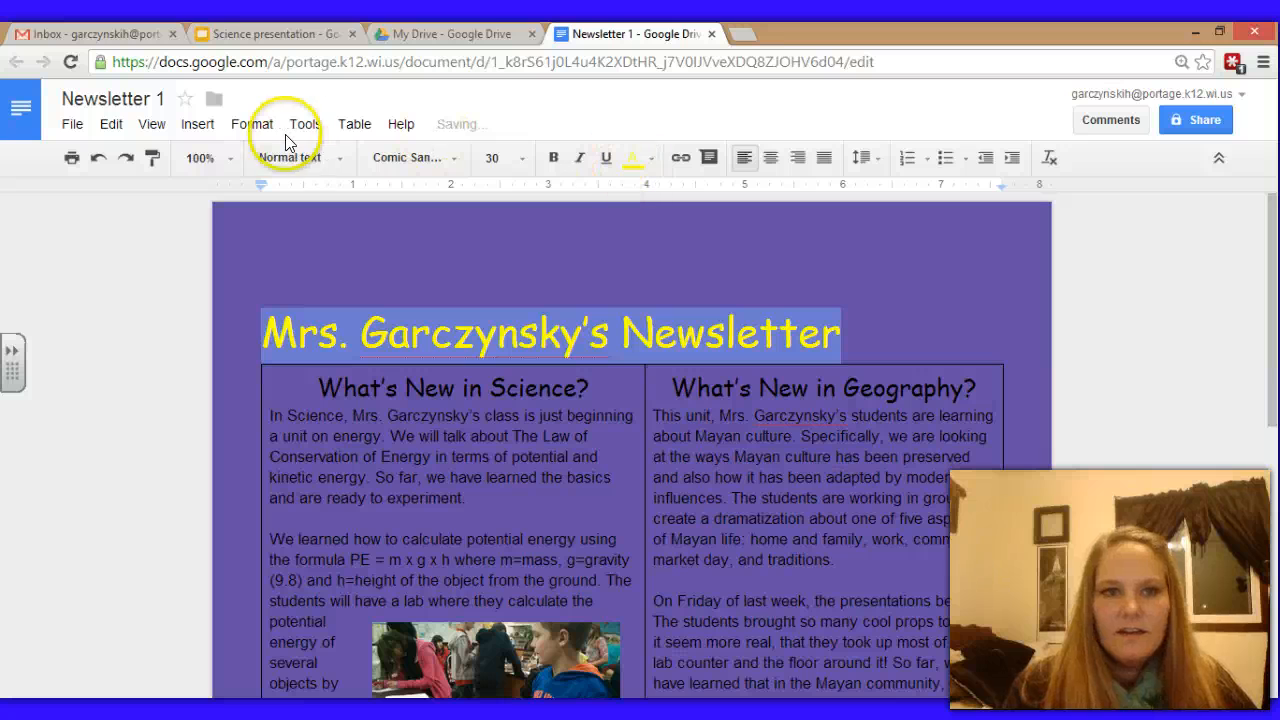
click(92, 164)
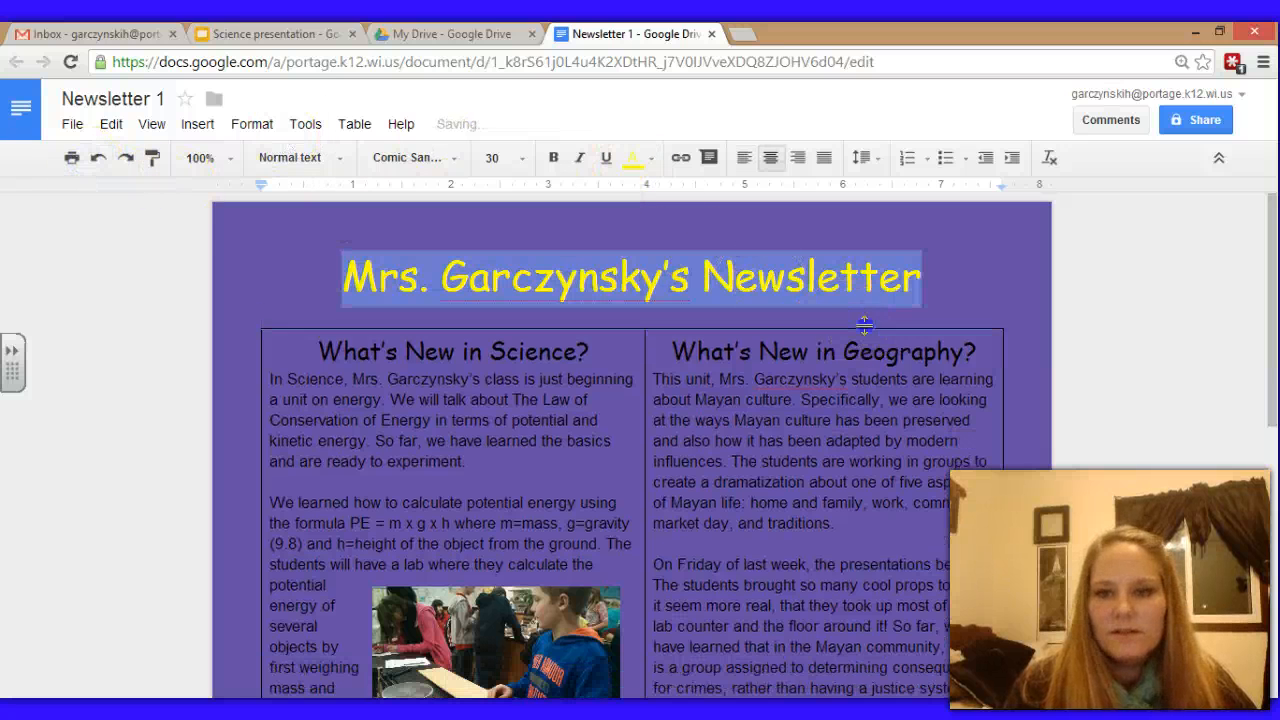
click(890, 365)
drag(1265, 371, 1268, 476)
drag(1275, 575, 1274, 365)
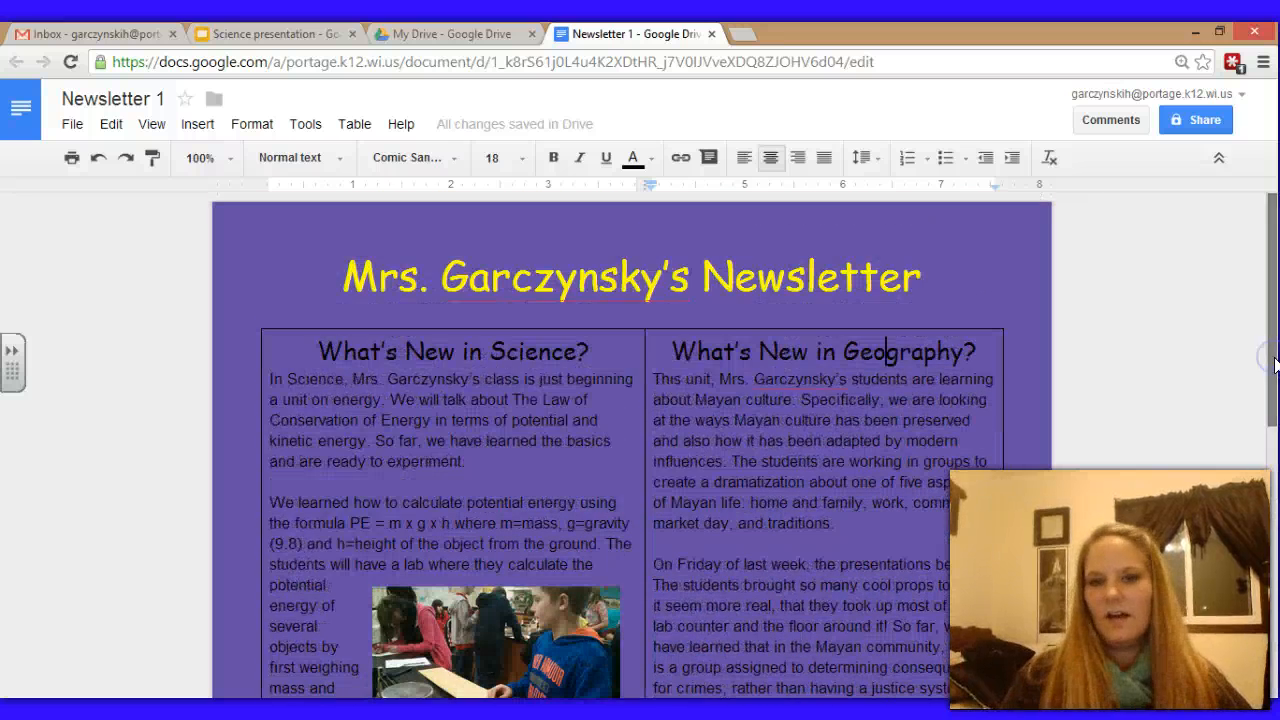